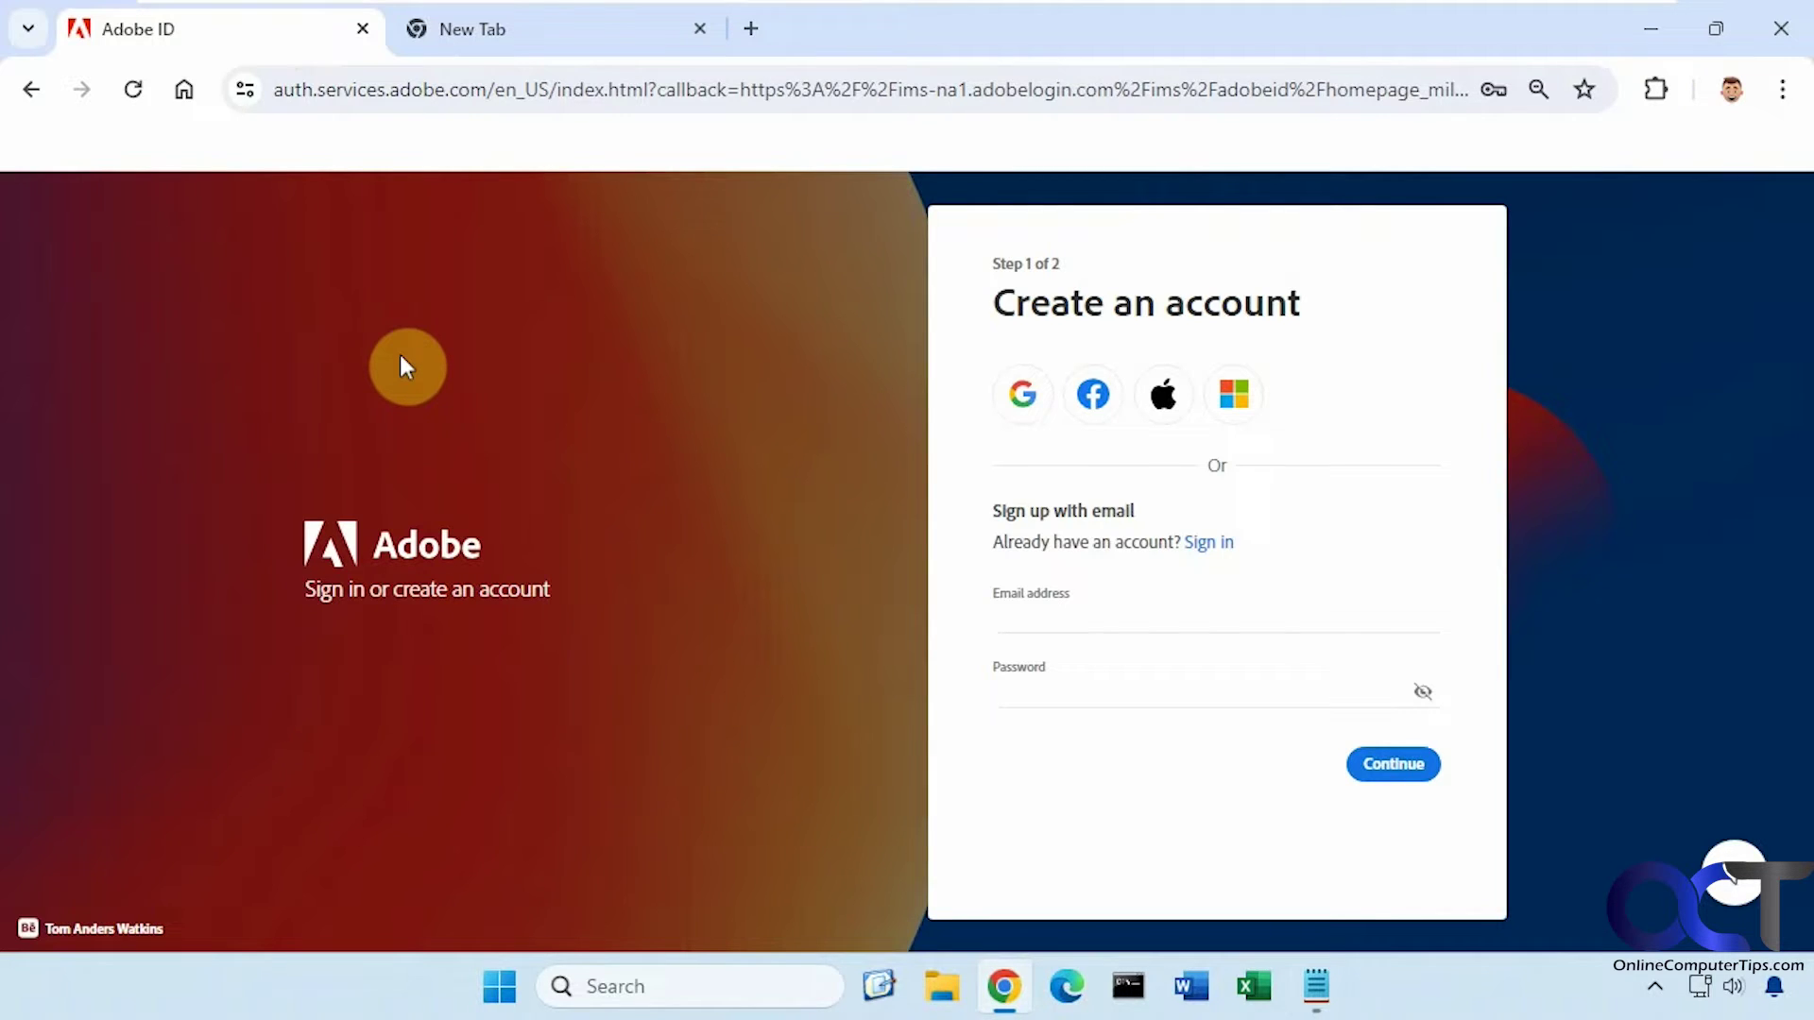
# Verify 'Offer to save passwords' is on in Google Password Manager settings, then close that tab
pyautogui.click(558, 38)
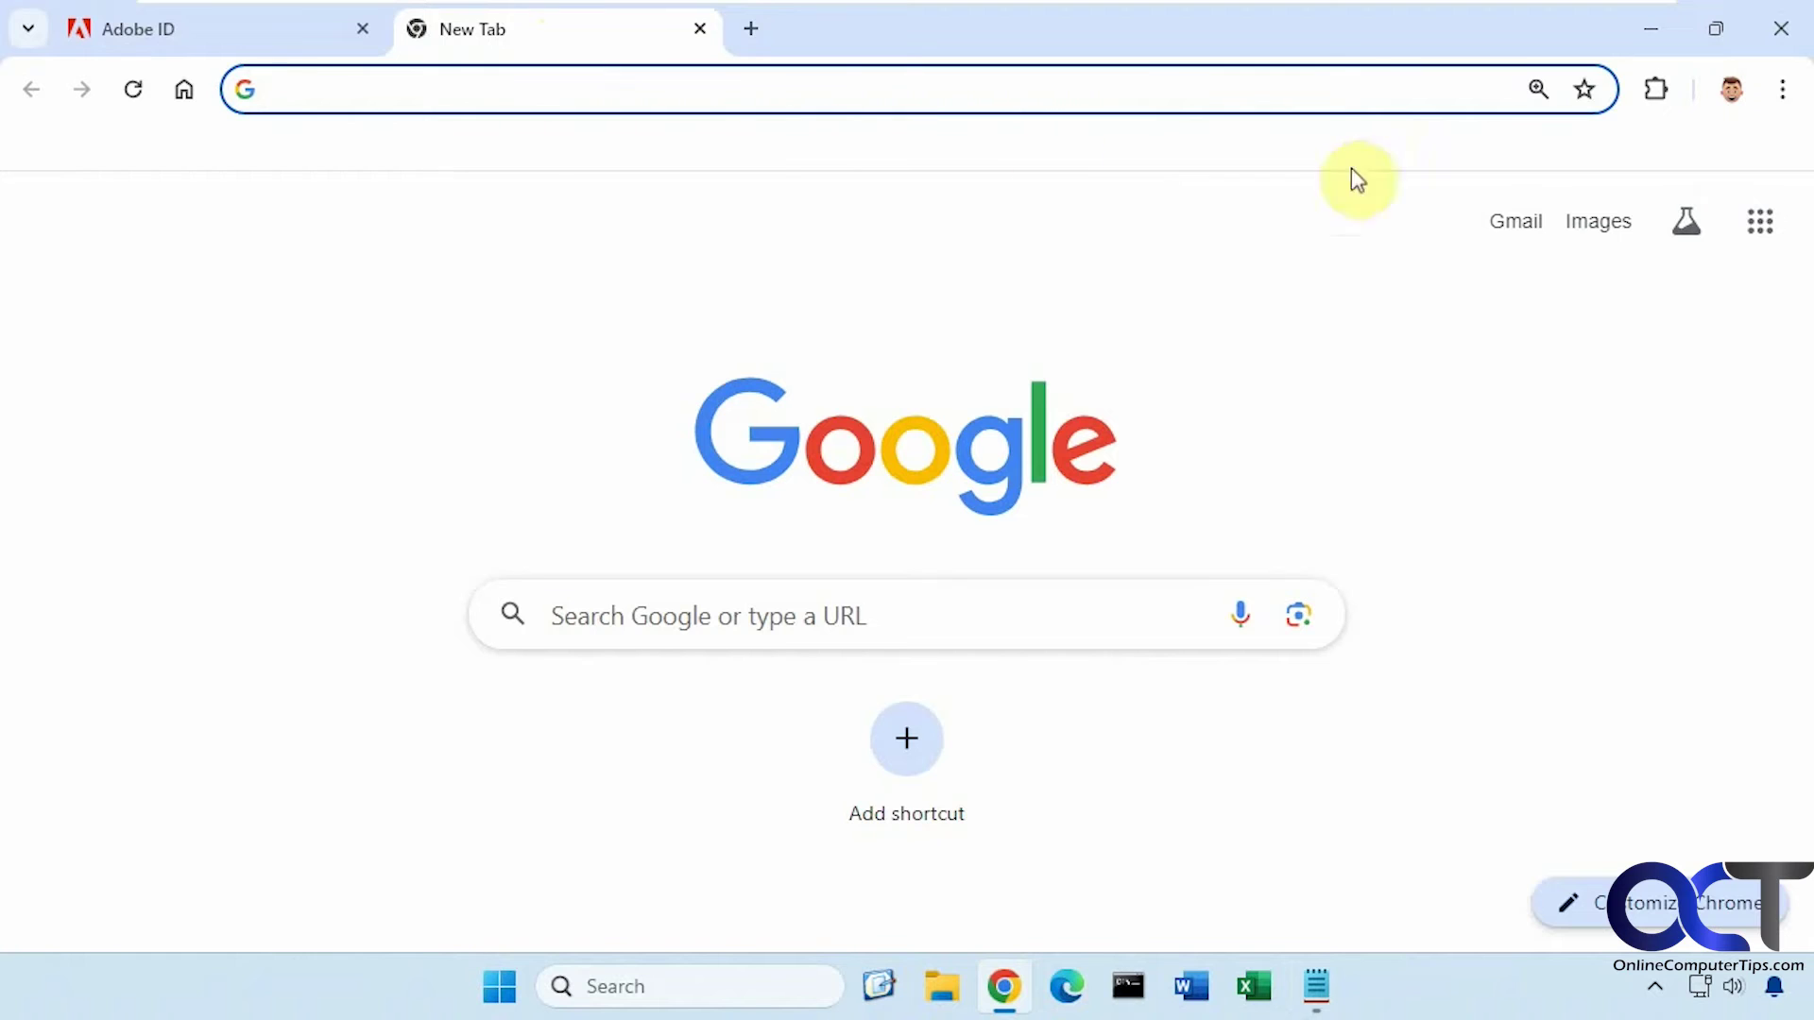
pyautogui.click(1781, 89)
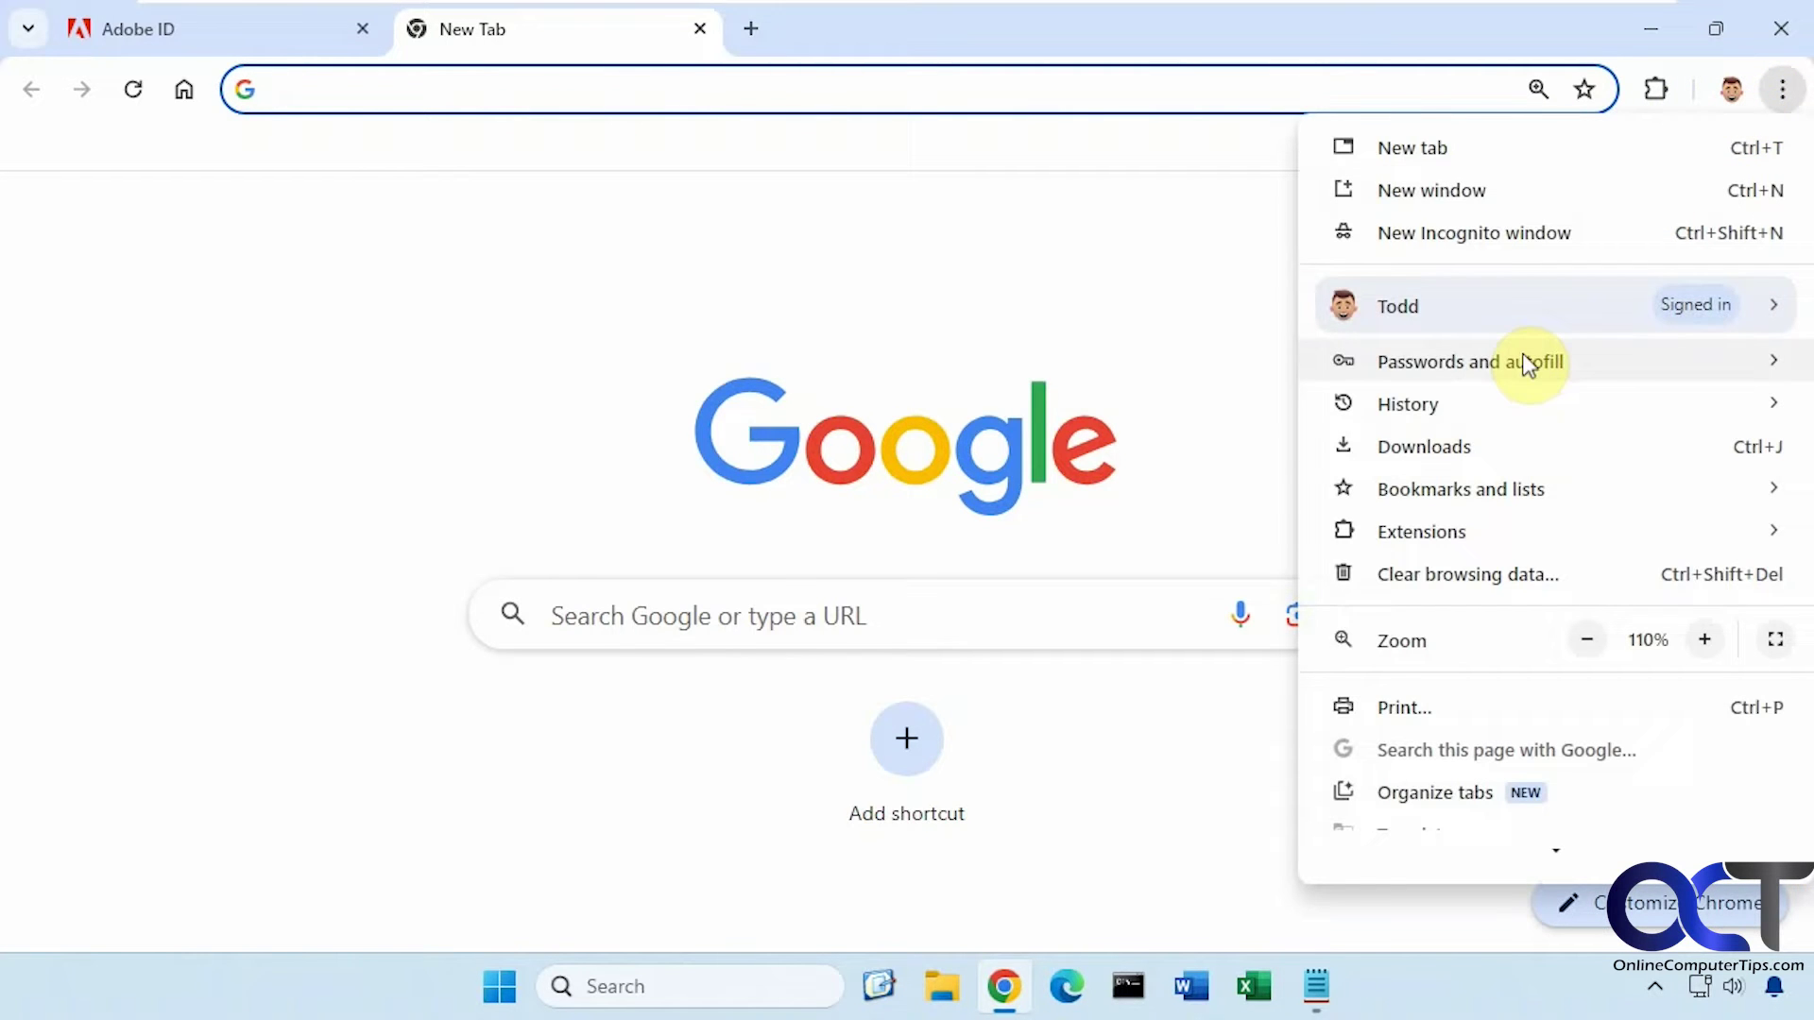
pyautogui.moveTo(1527, 365)
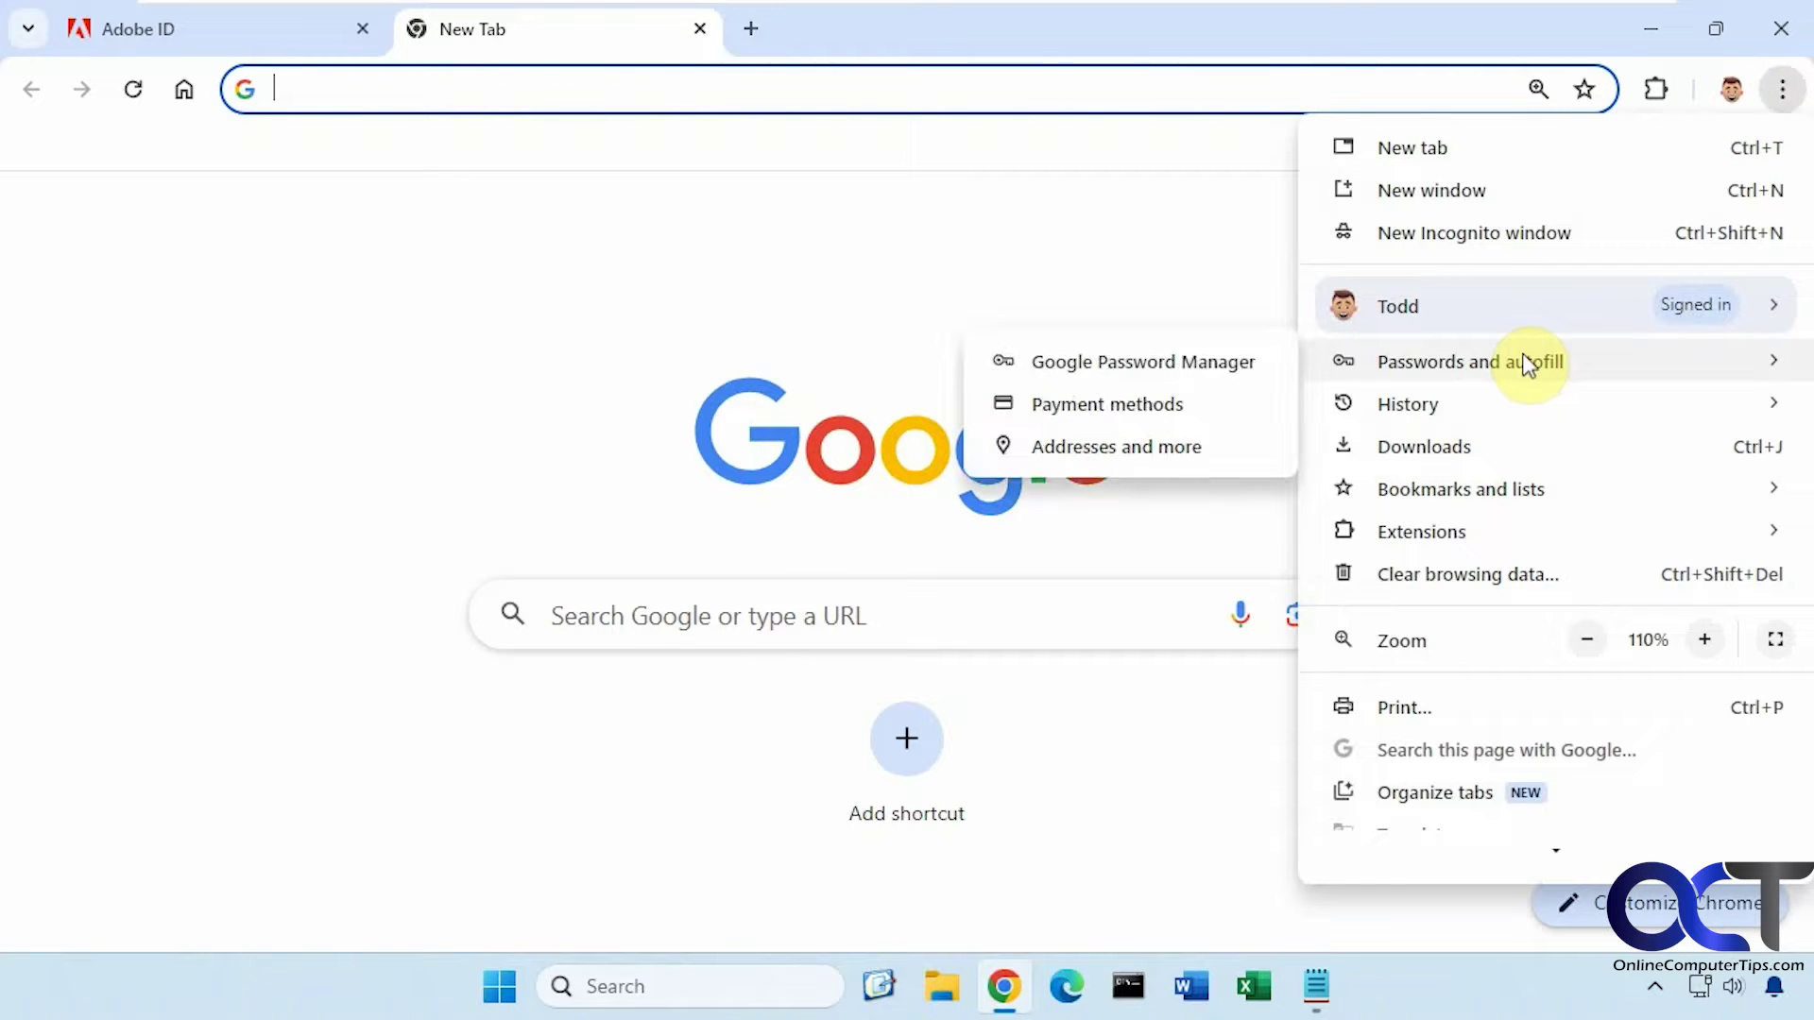
pyautogui.click(1143, 367)
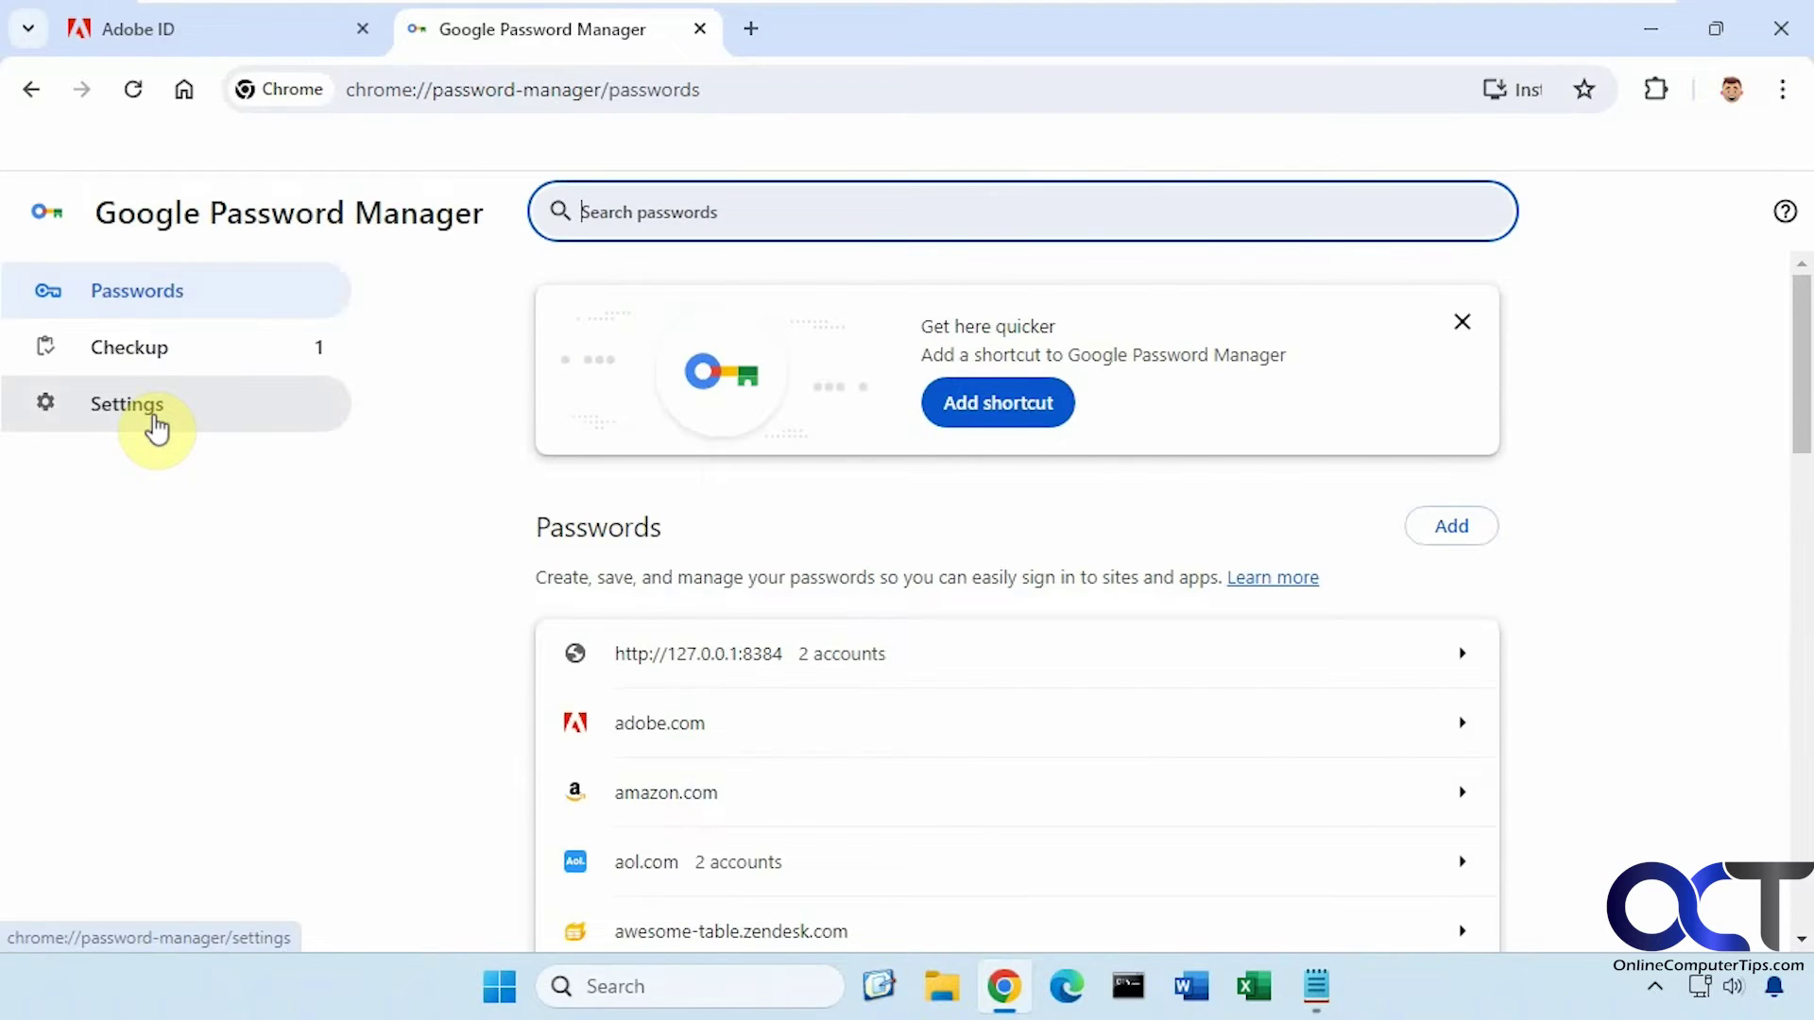
pyautogui.click(154, 418)
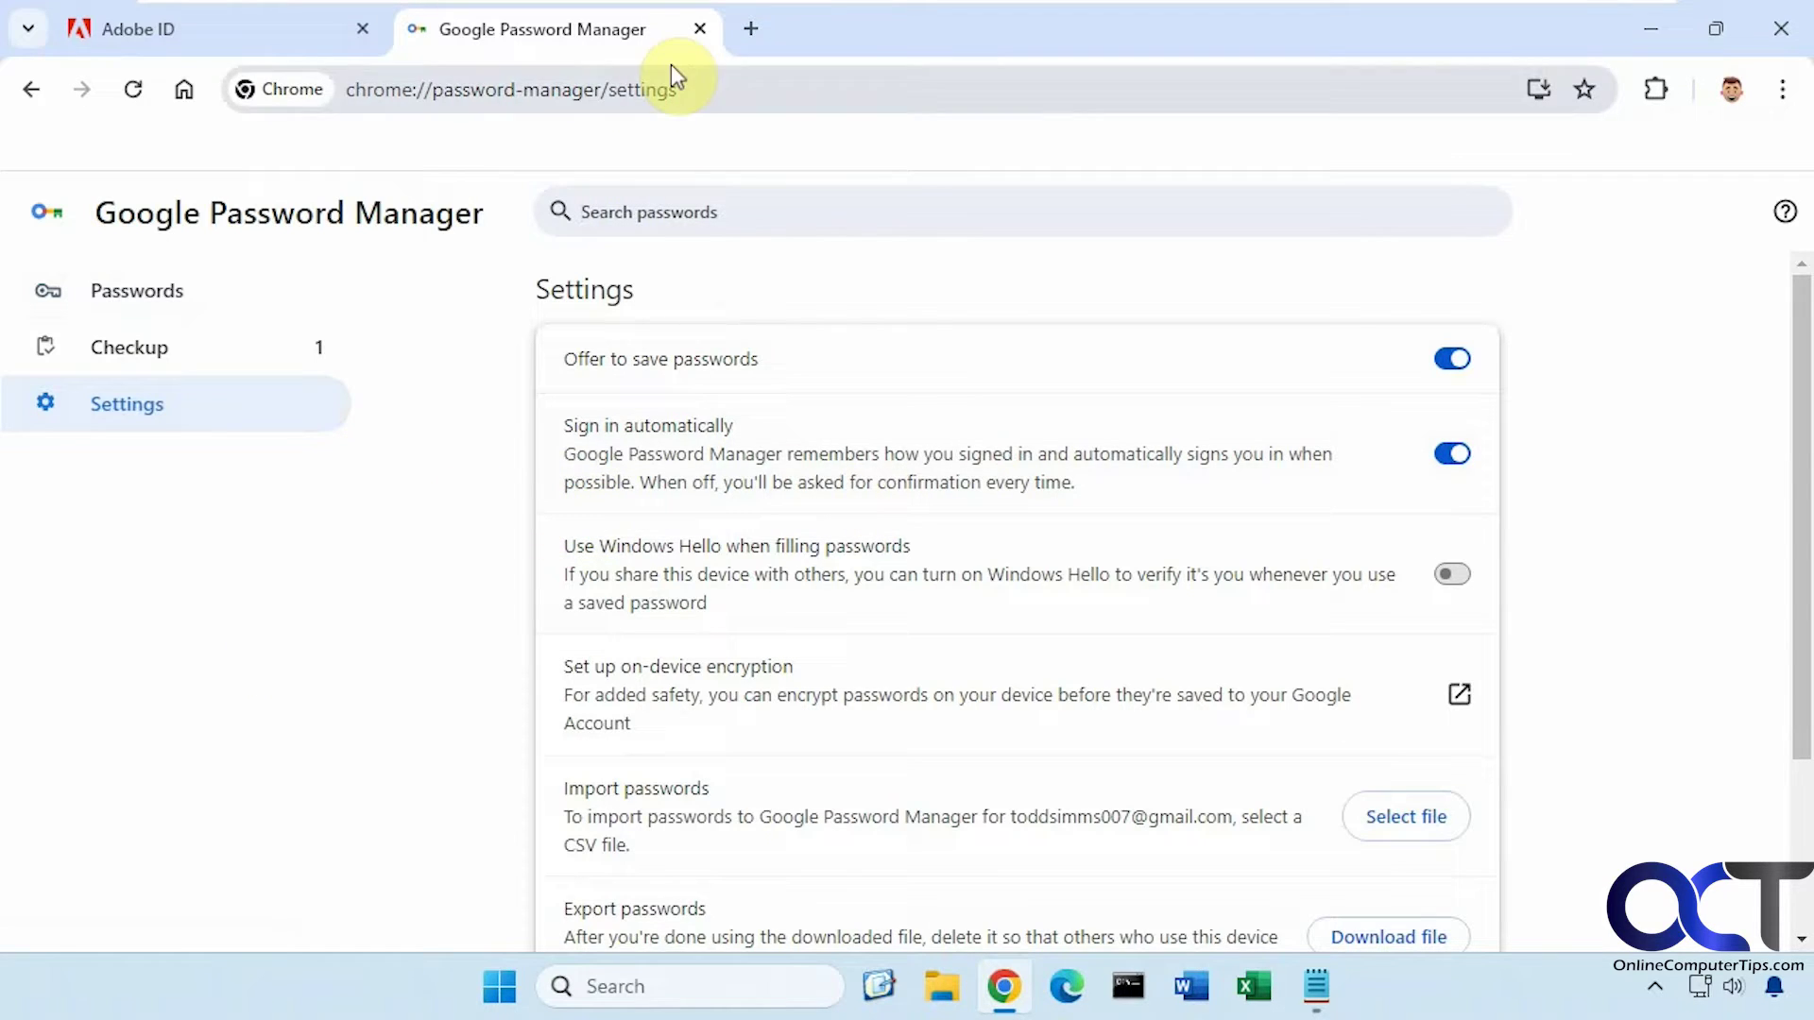
pyautogui.click(700, 30)
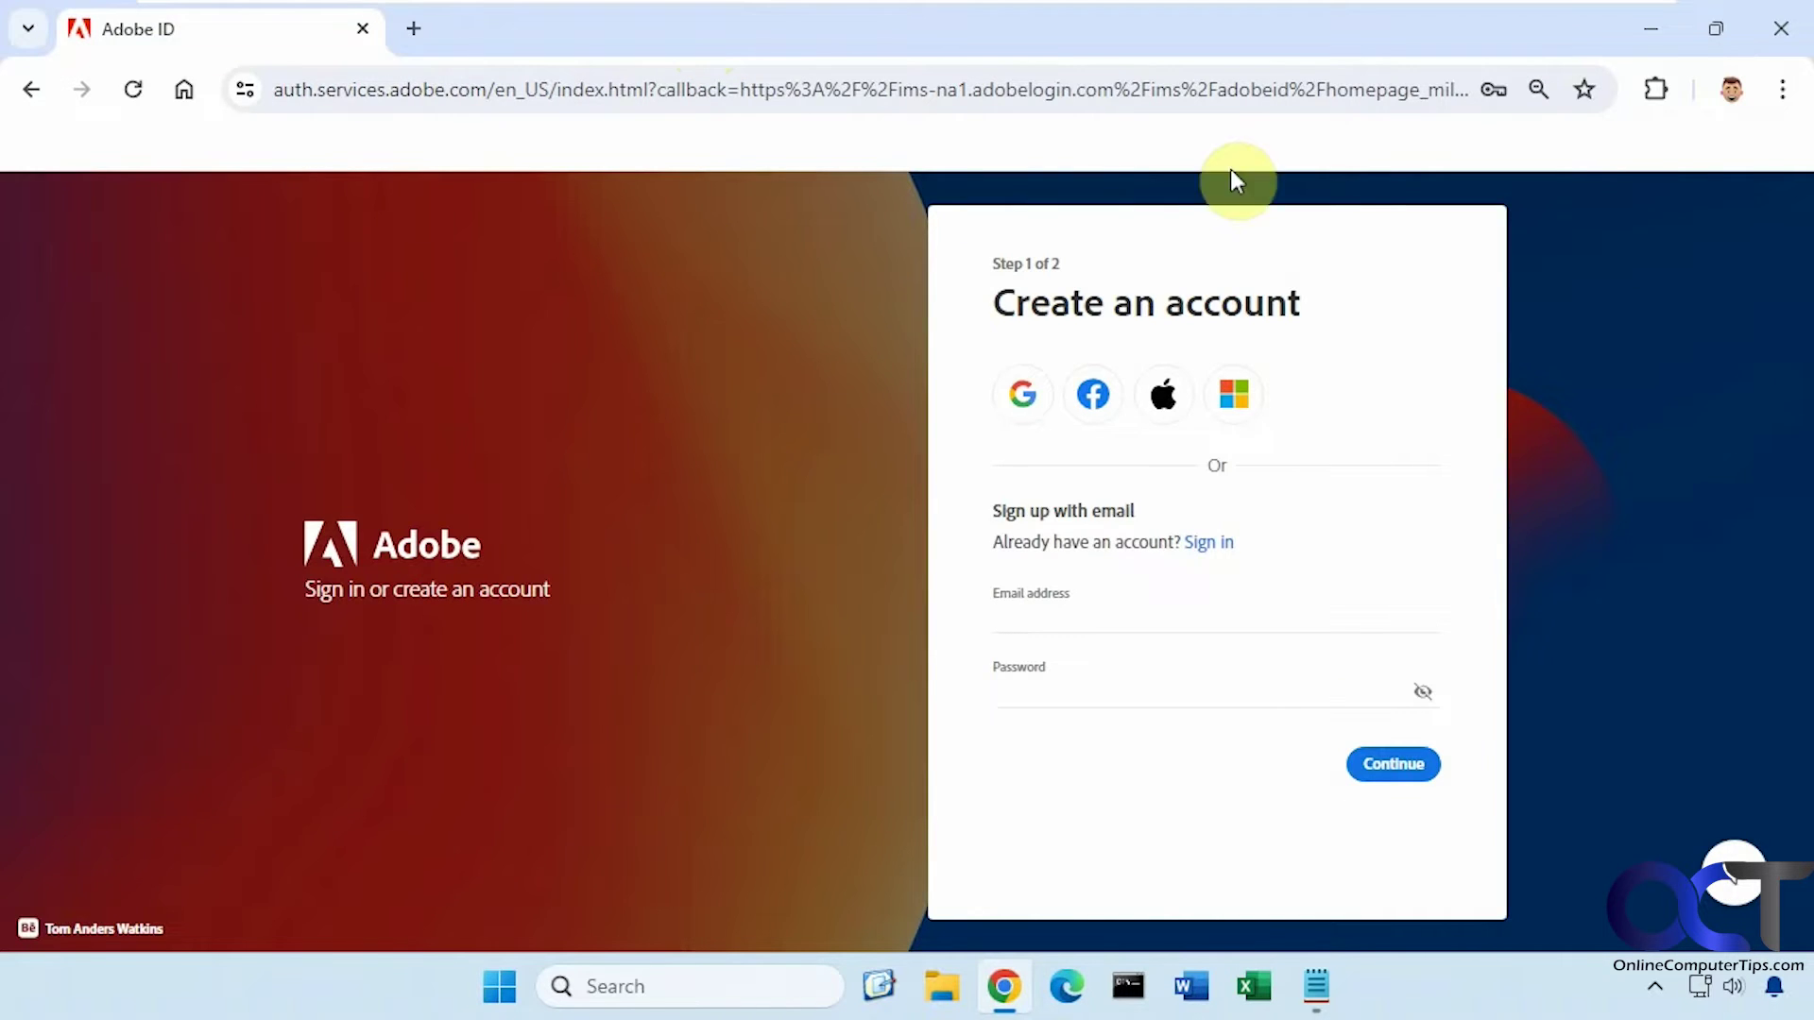
# In Notepad, inspect DisablePasswordsChrome.reg's PasswordManagerEnabled=dword:00000000 line, then view EnablePasswordsChrome.reg
pyautogui.click(1663, 24)
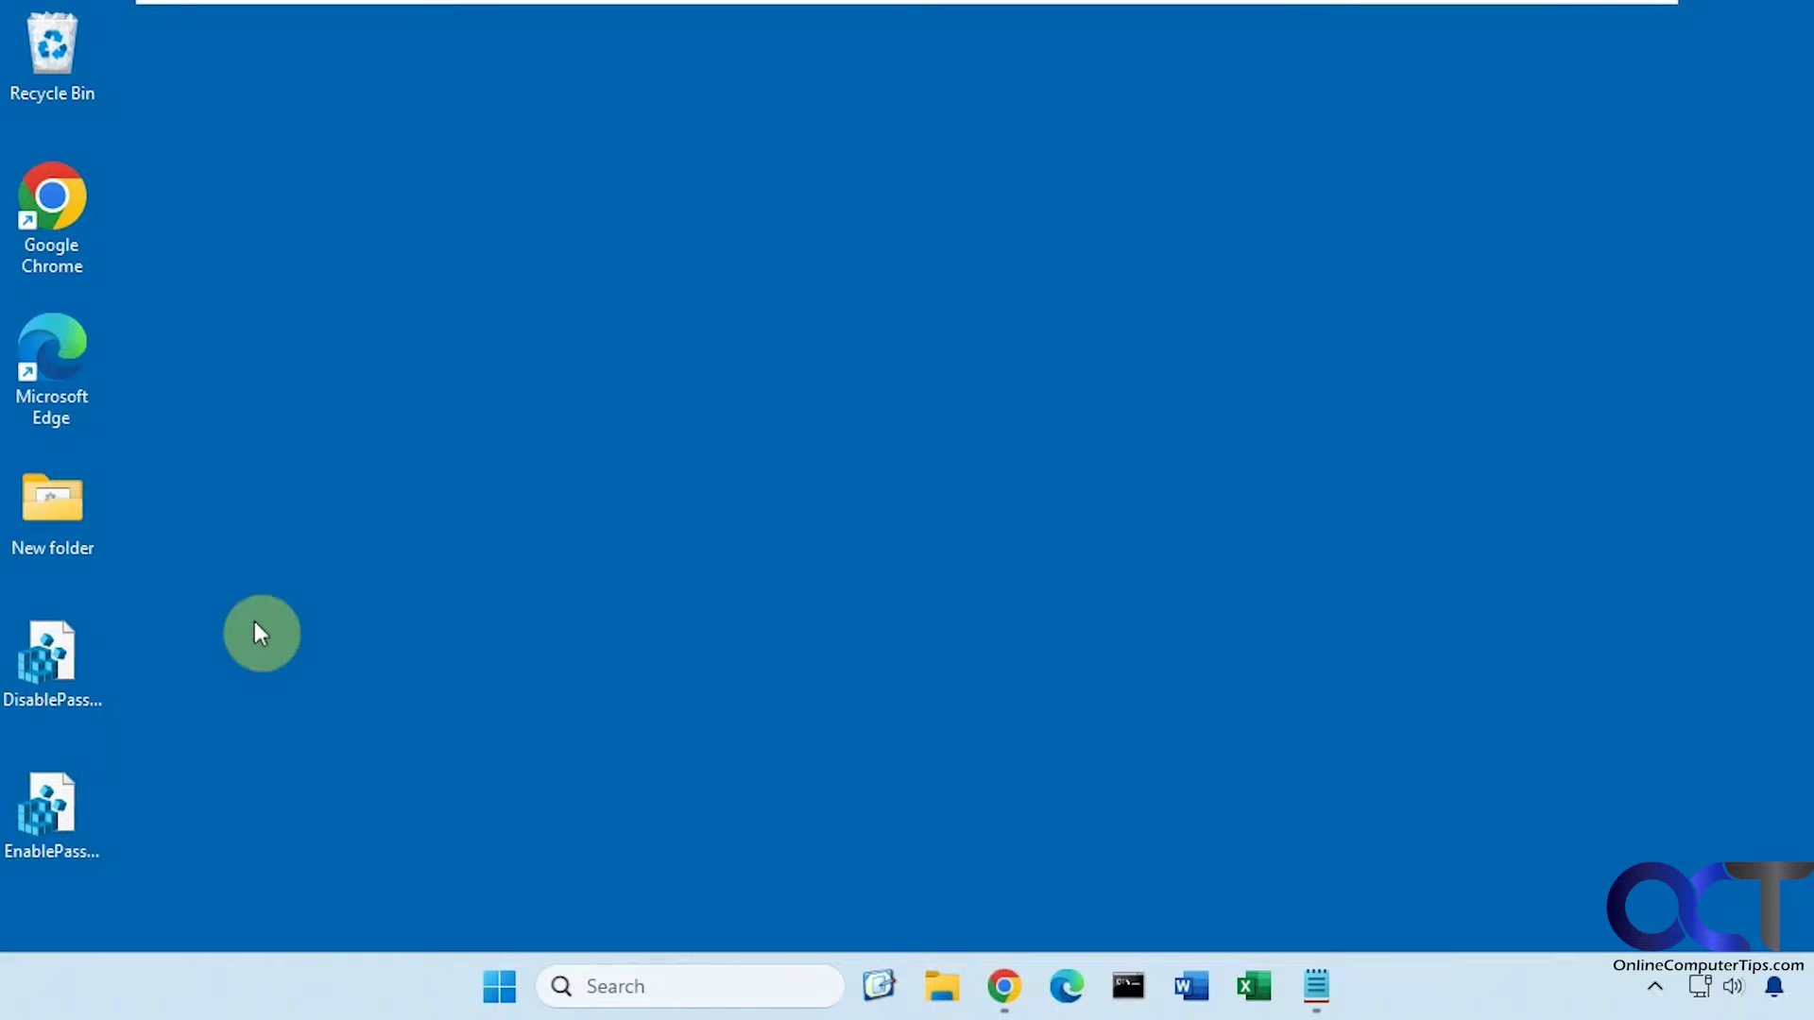
pyautogui.click(68, 673)
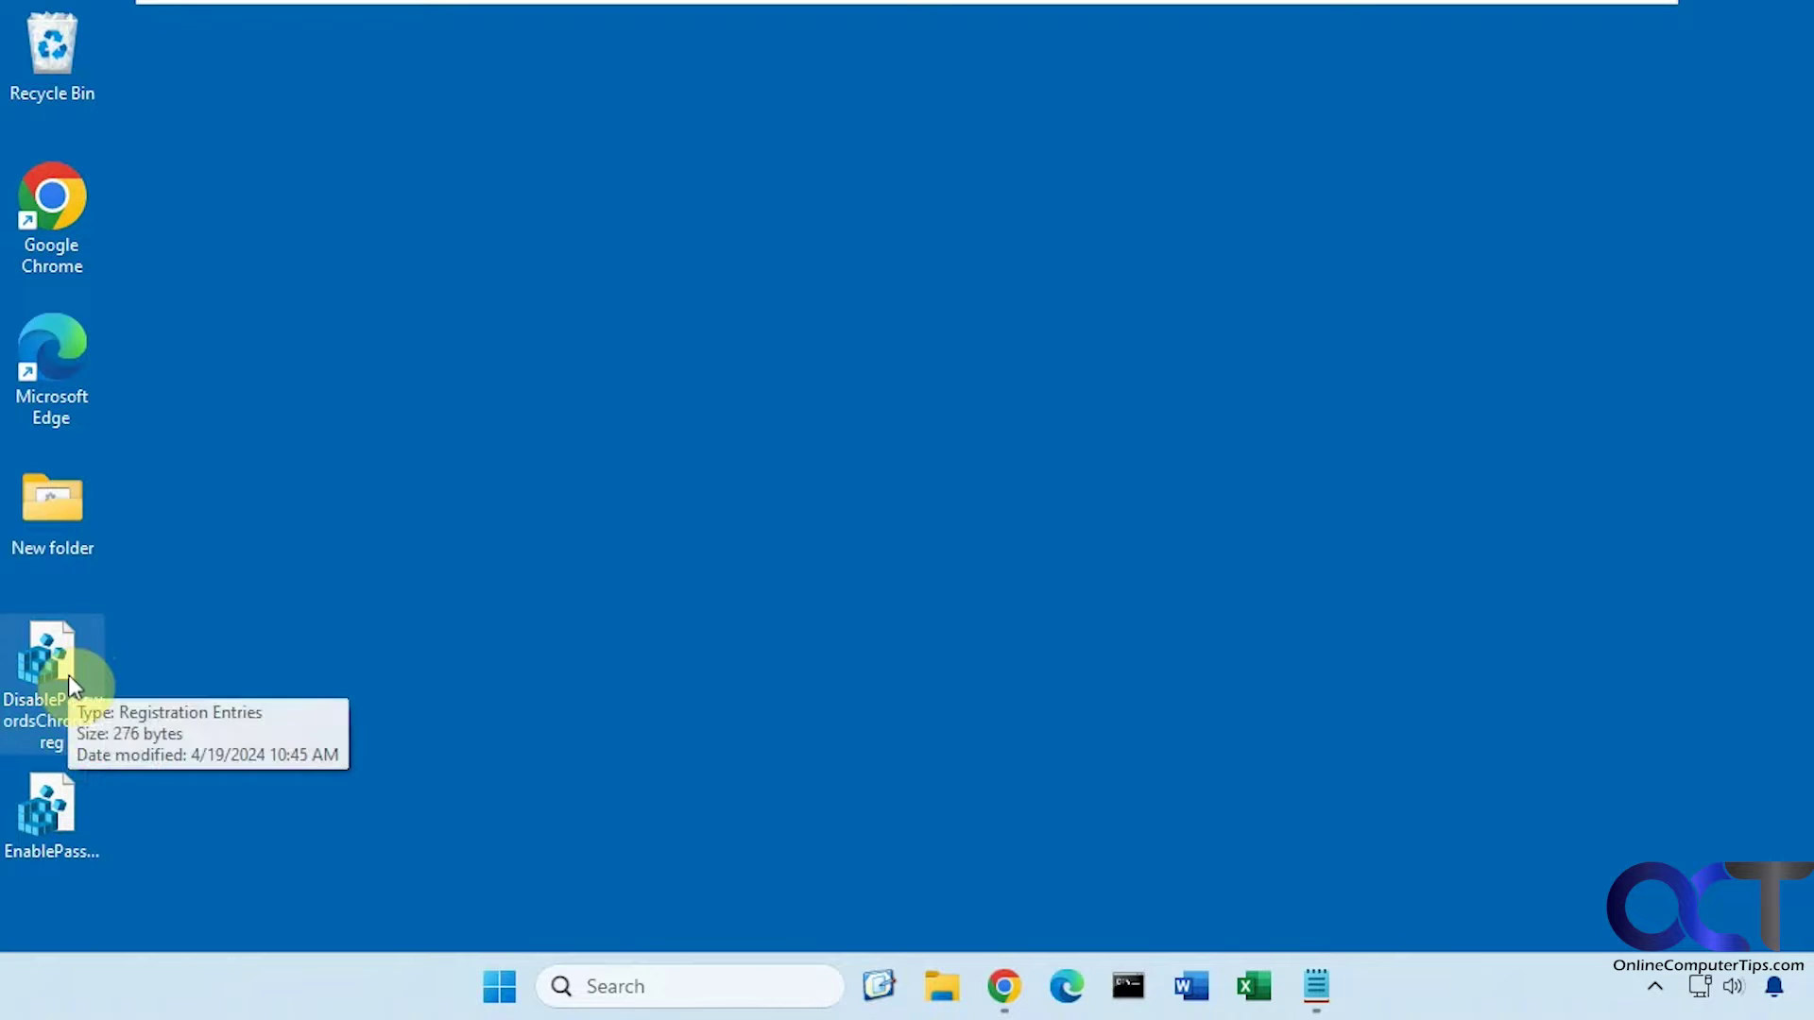
pyautogui.click(44, 798)
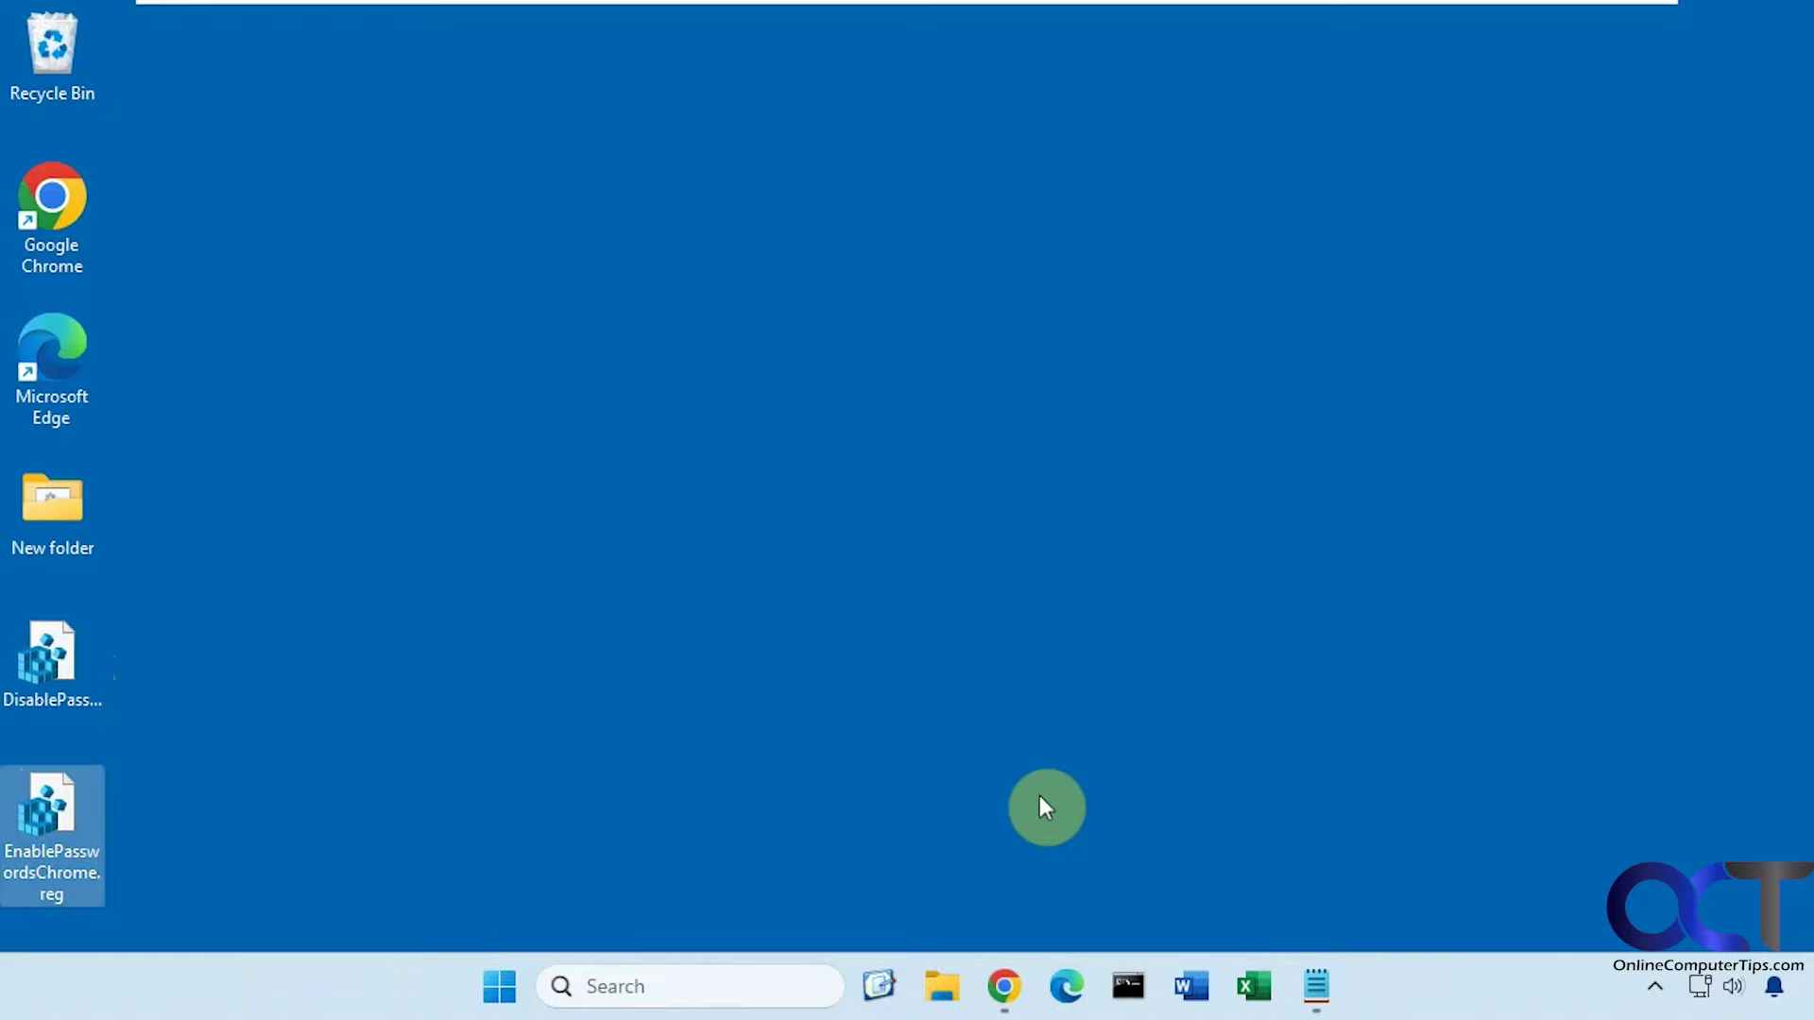
pyautogui.click(1316, 986)
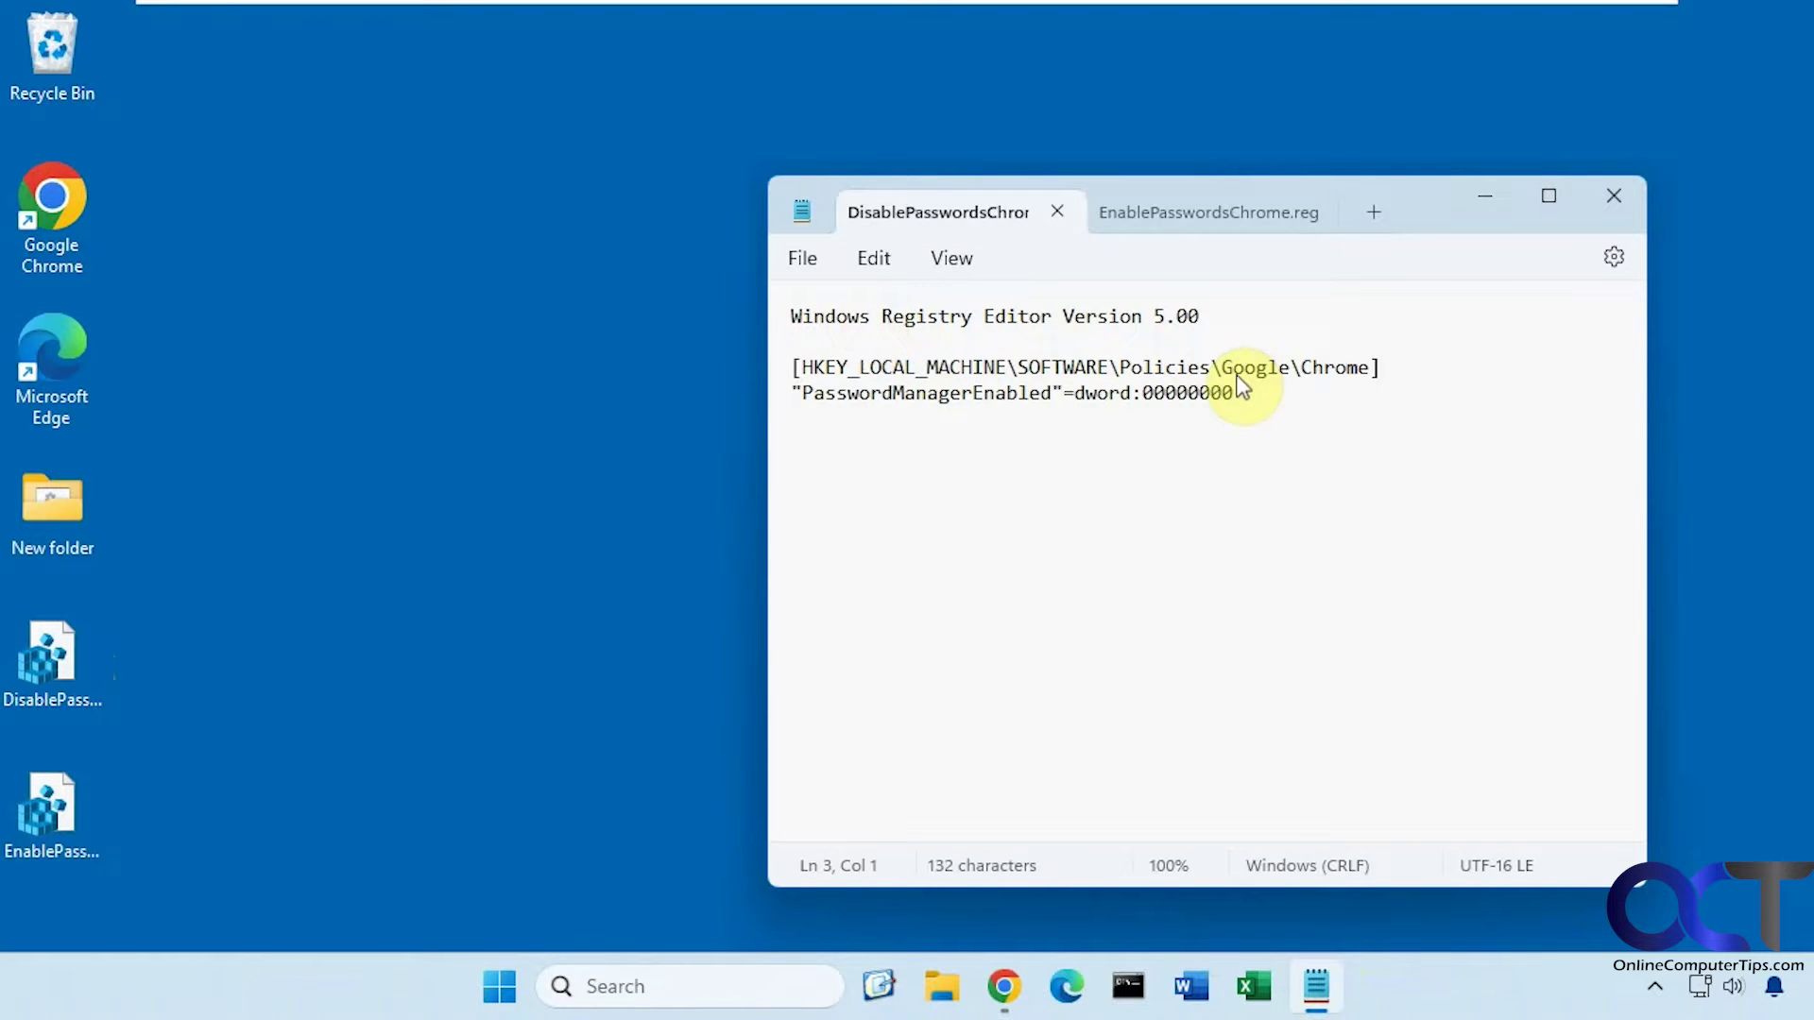
pyautogui.moveTo(1238, 382); pyautogui.dragTo(792, 393)
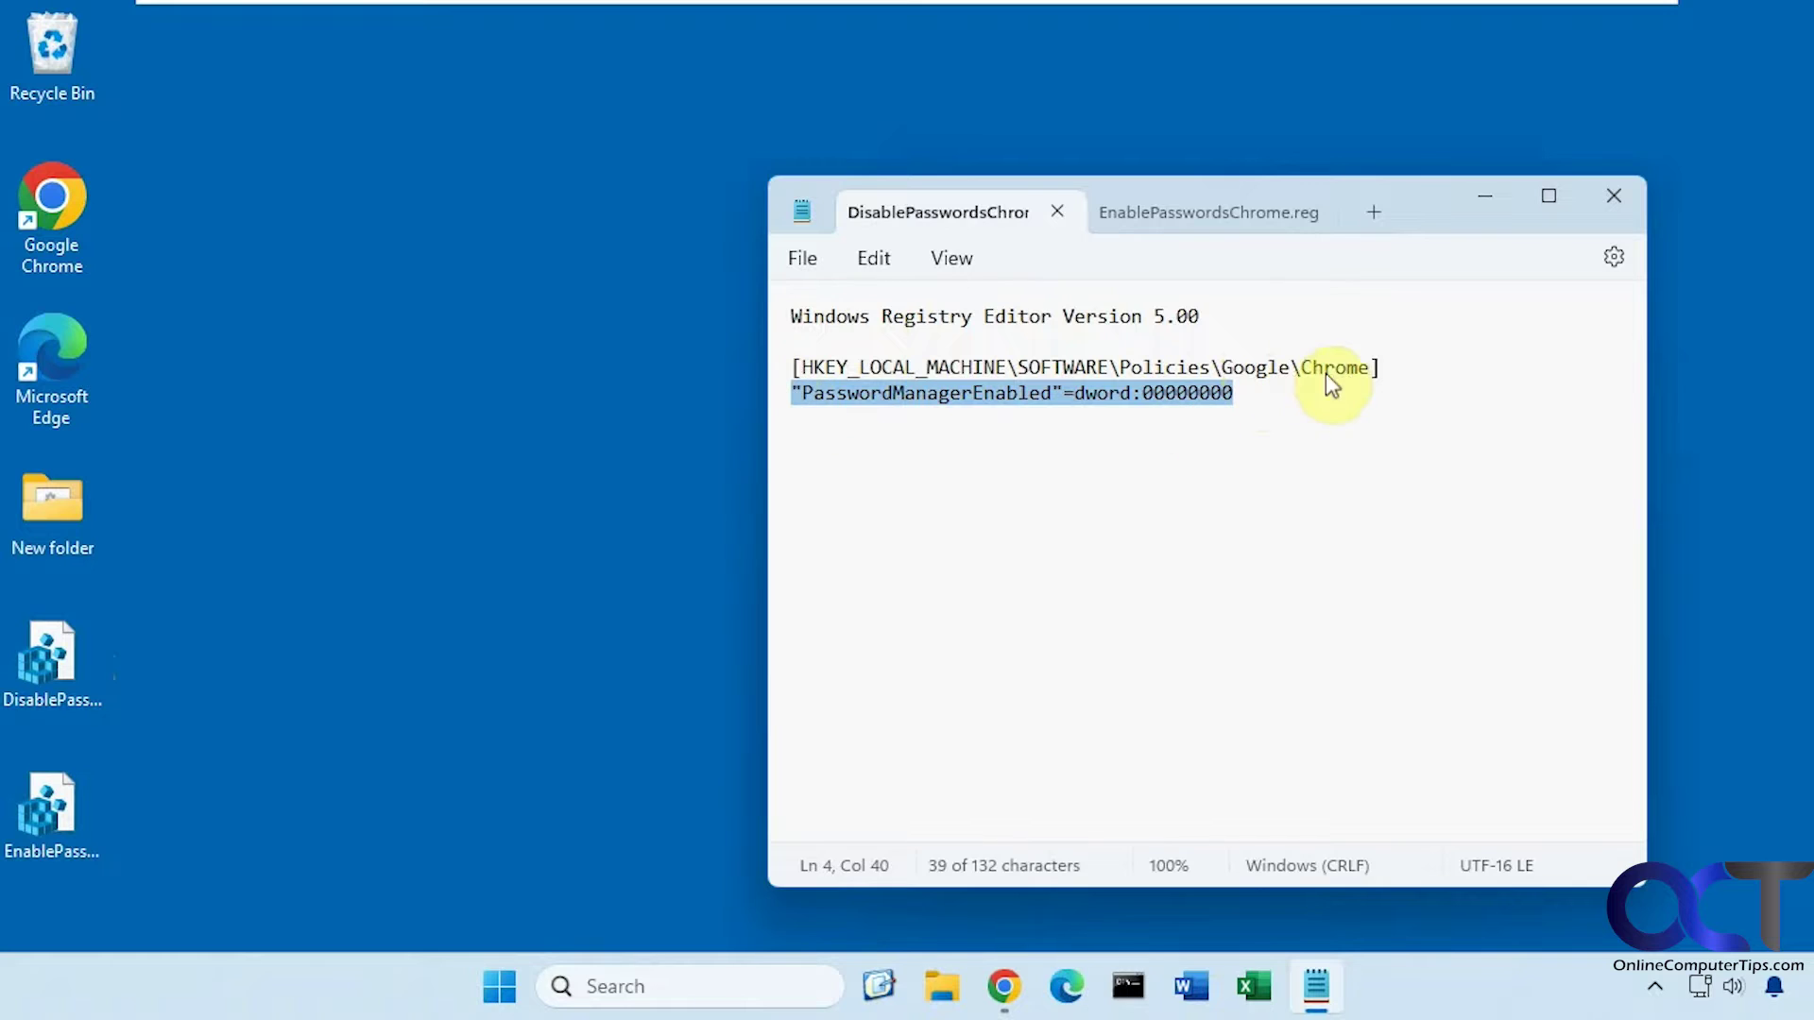
pyautogui.click(1204, 212)
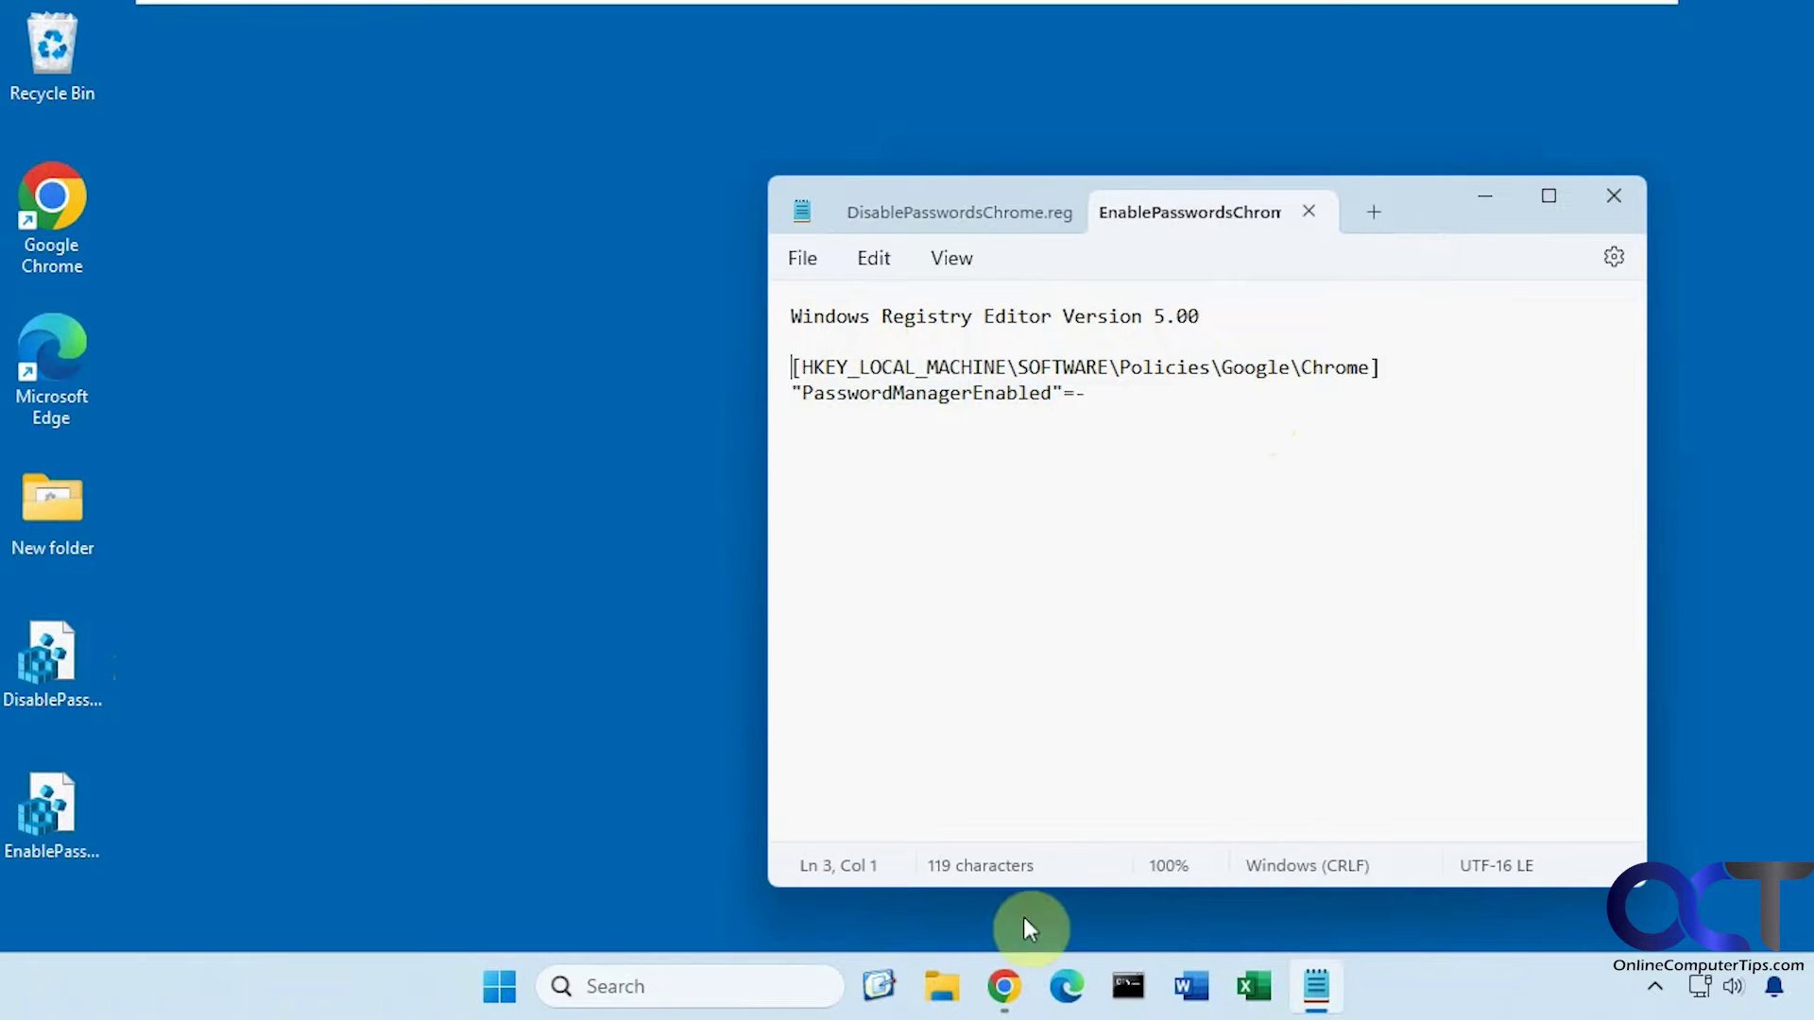
# Enter a test email address and a password on Adobe's 'Create an account' form
pyautogui.click(1011, 986)
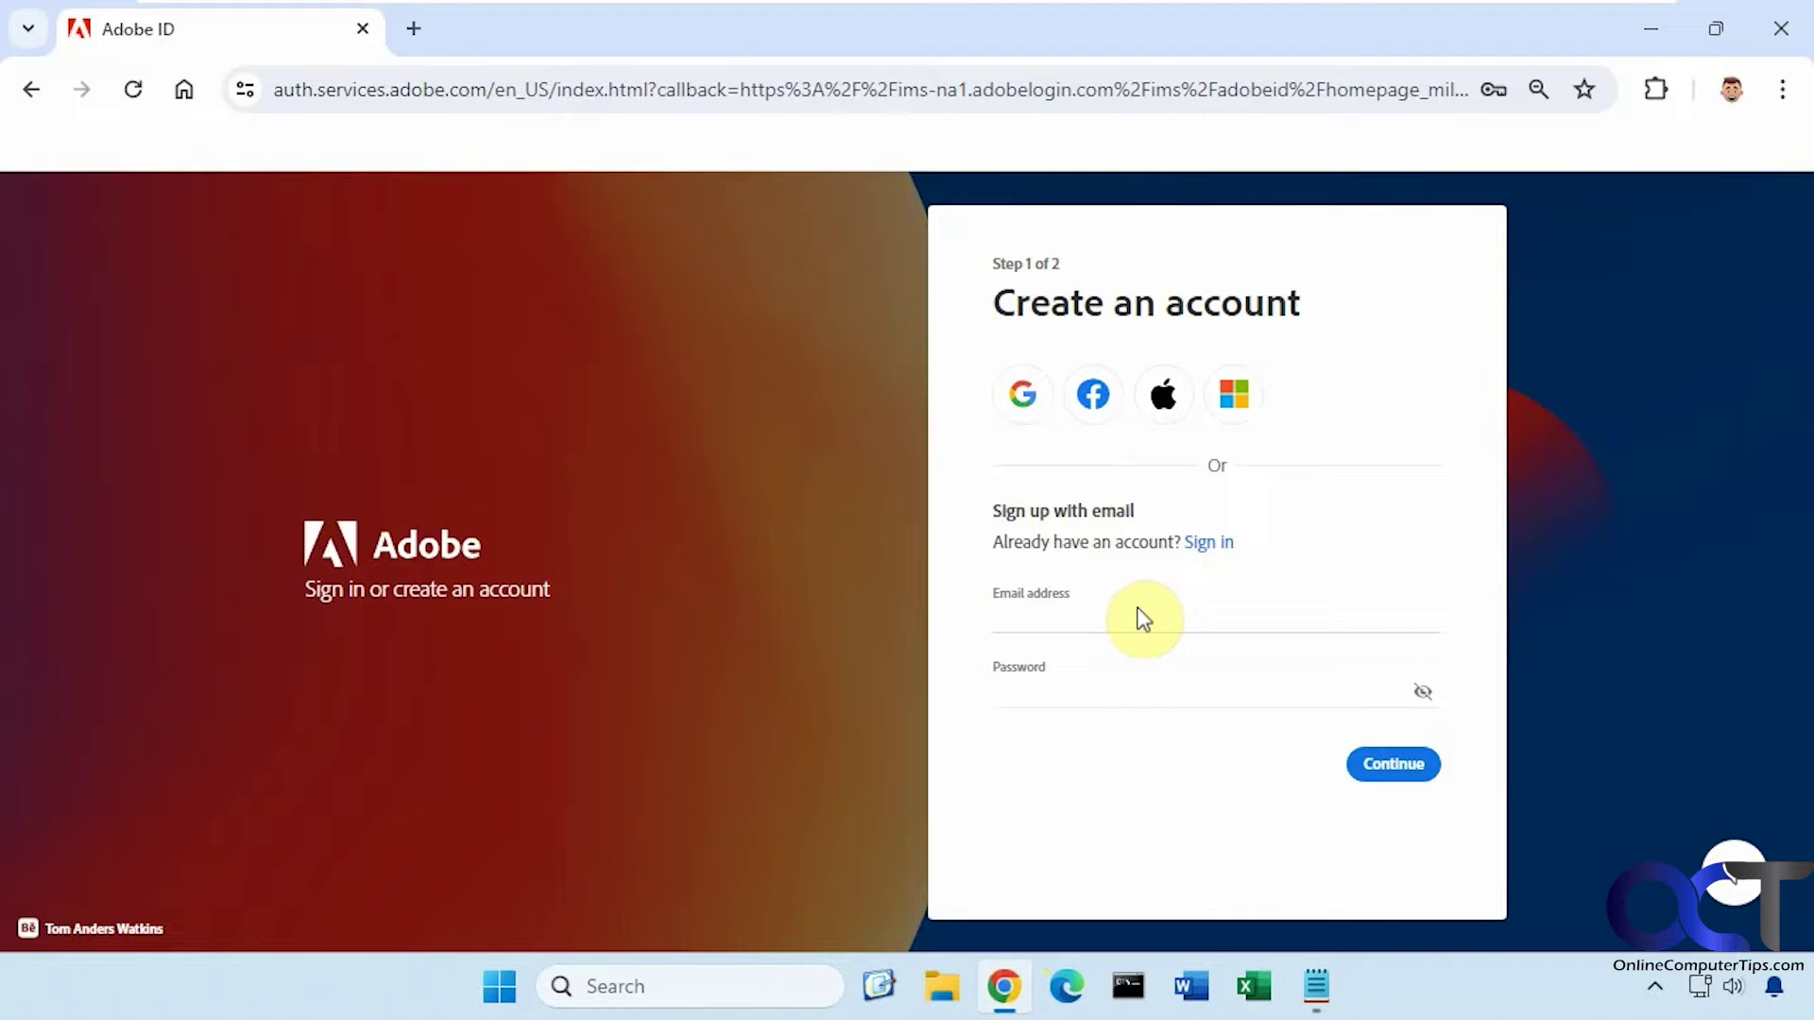
pyautogui.click(1134, 619)
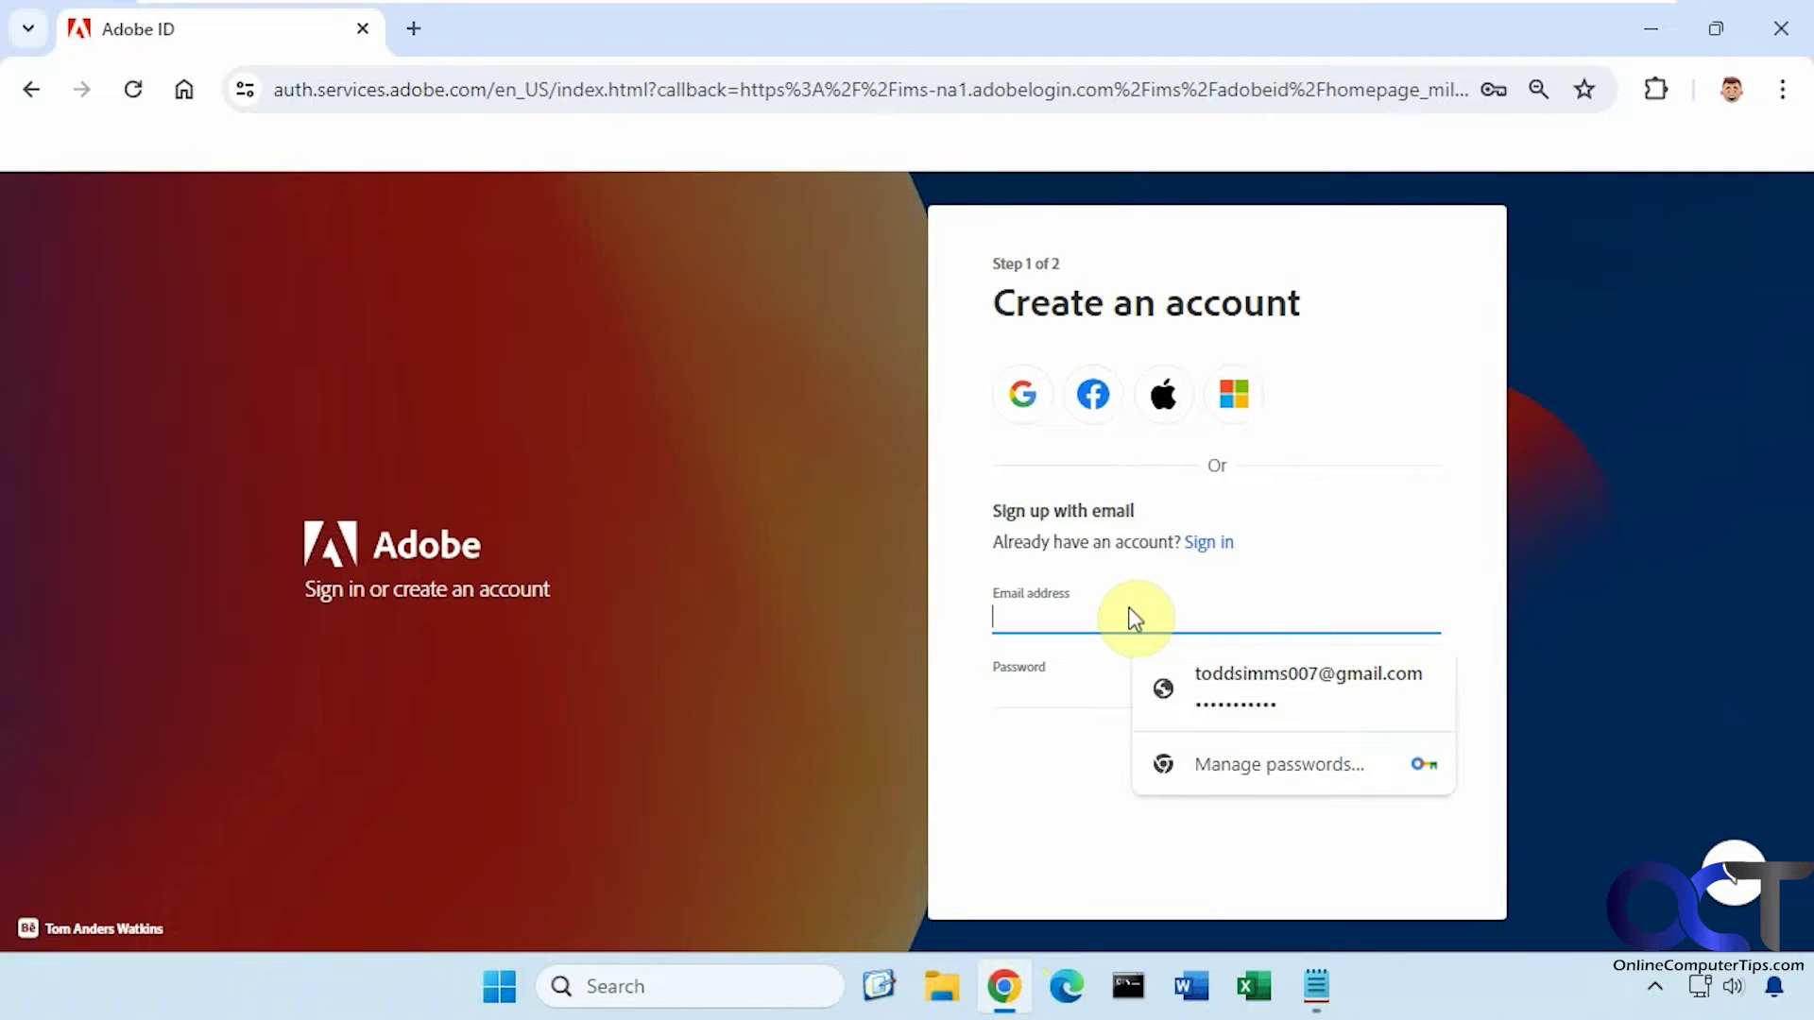
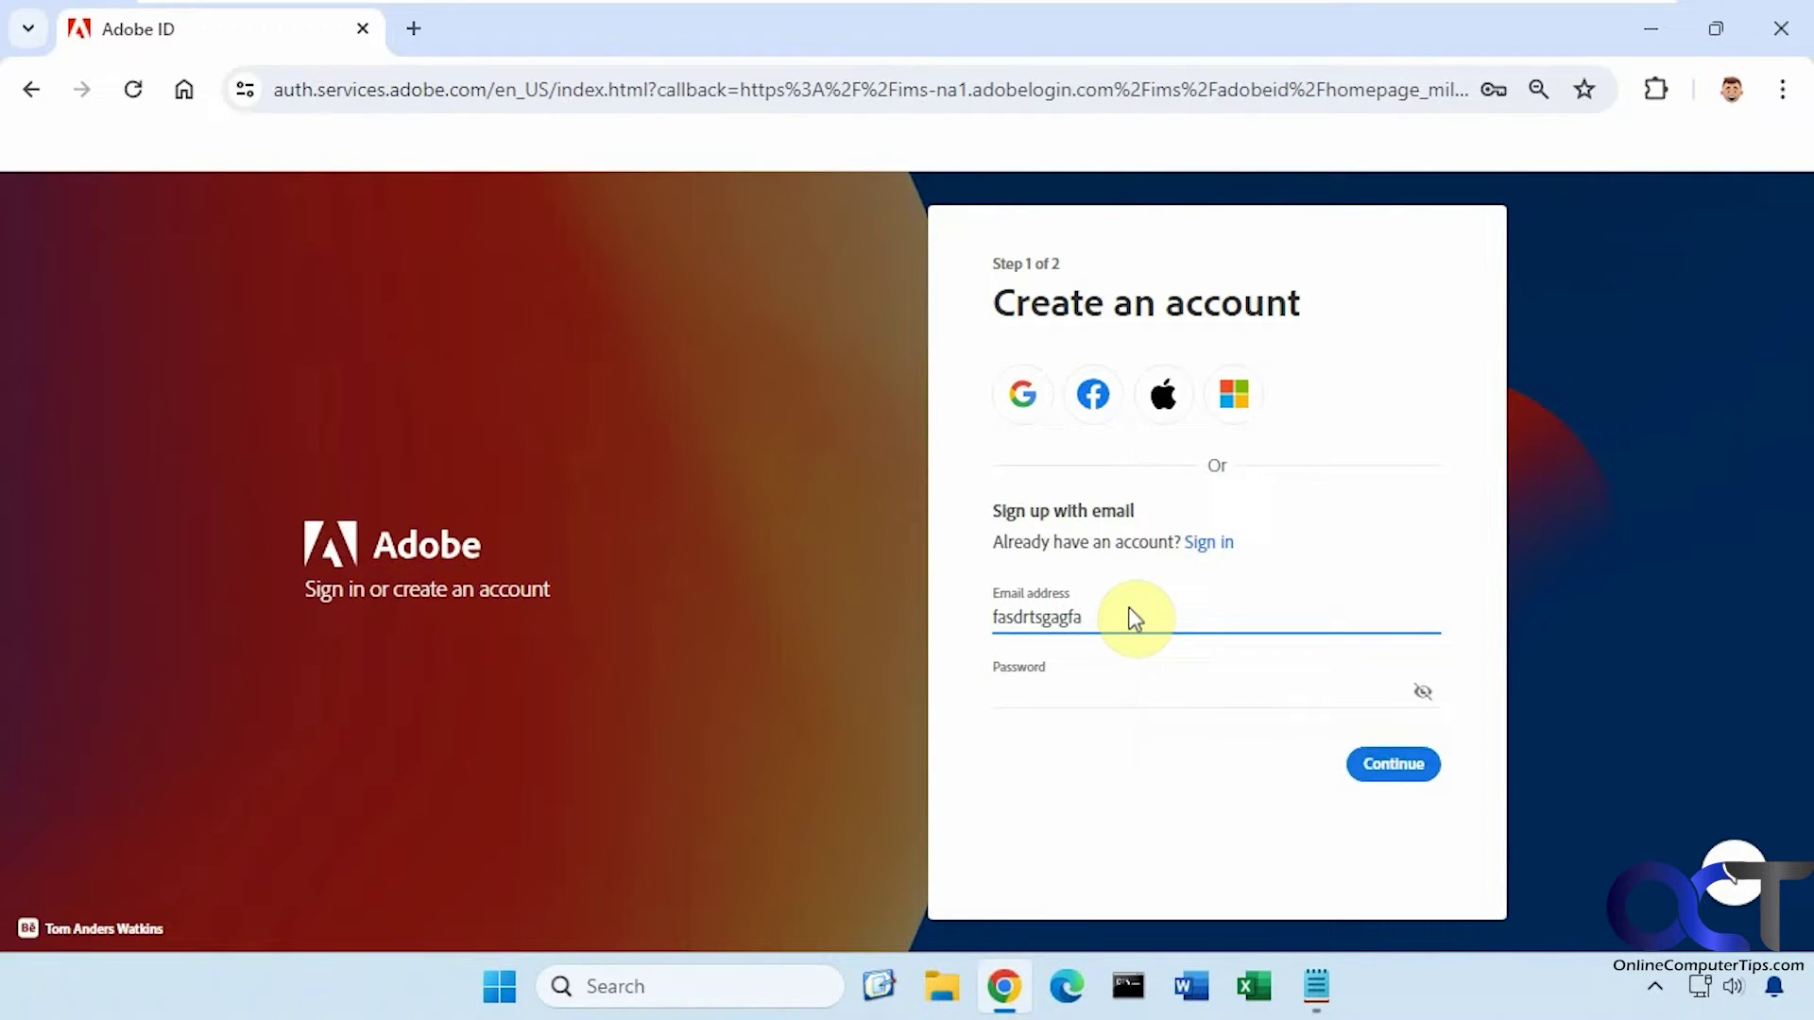
pyautogui.press('Tab')
pyautogui.write('ab')
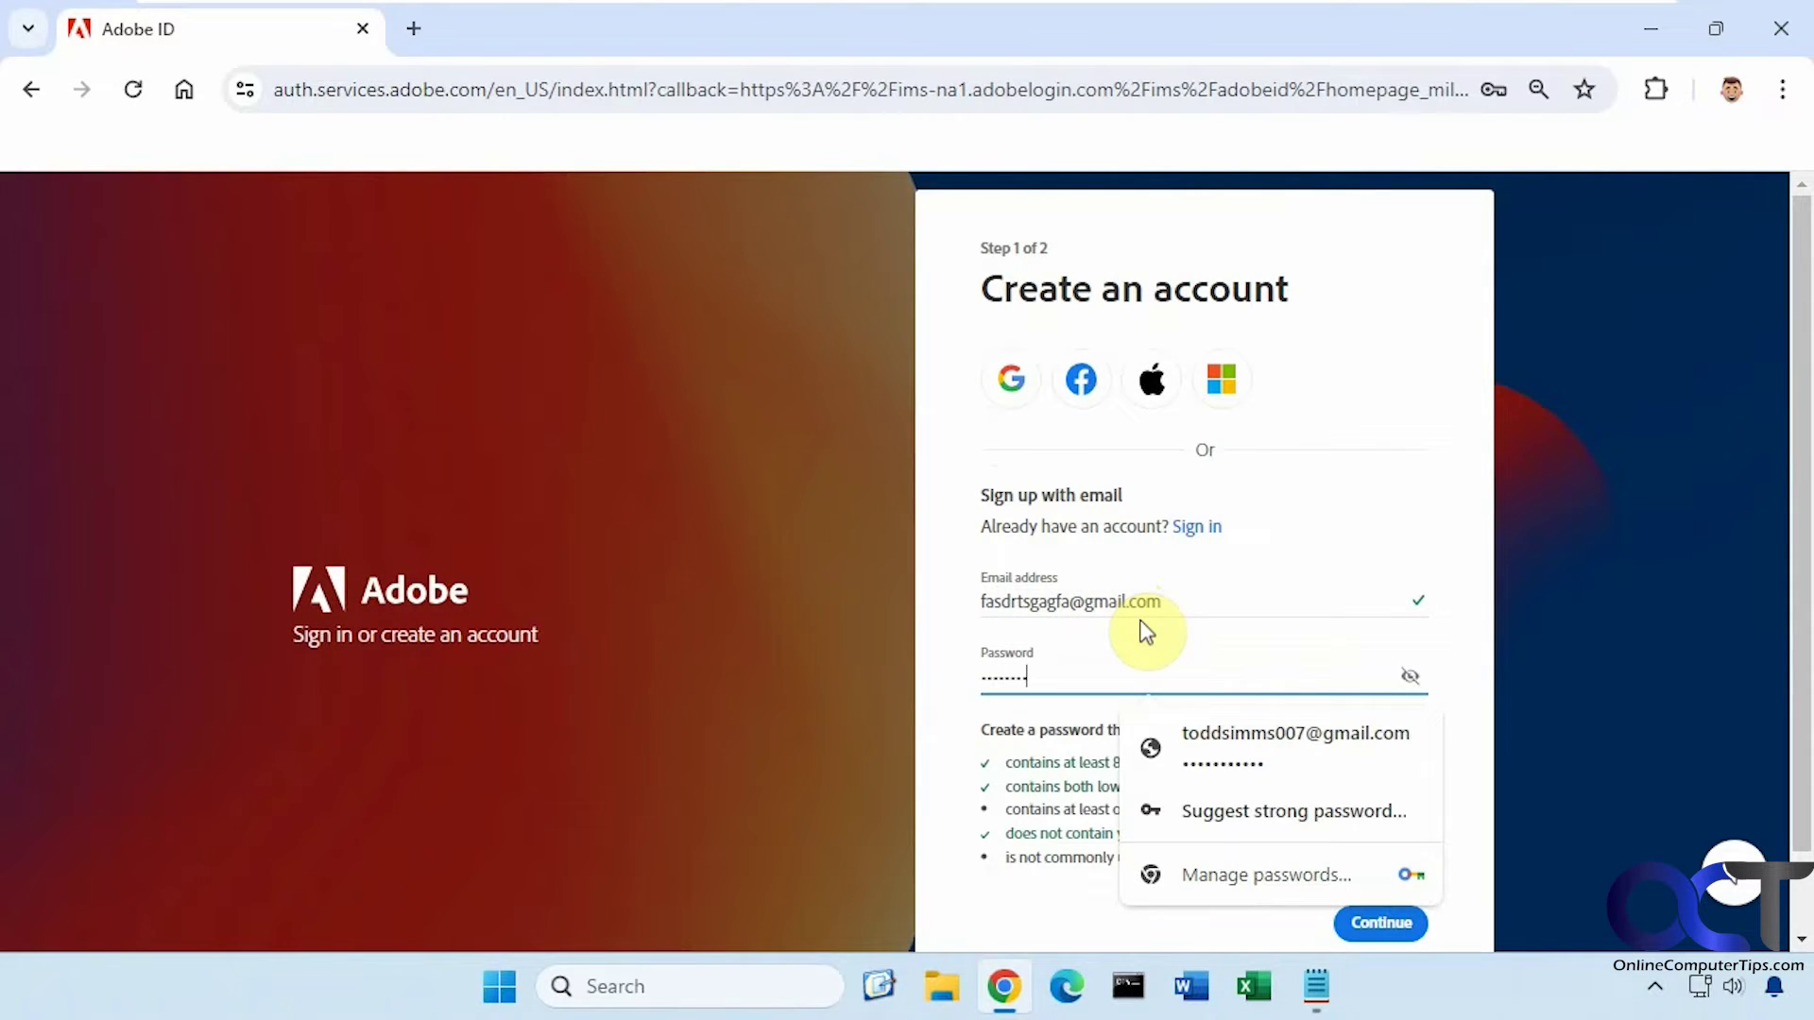
pyautogui.write('1')
# Continue to sign-up Step 2 and dismiss Chrome's save-password offer
pyautogui.click(1035, 909)
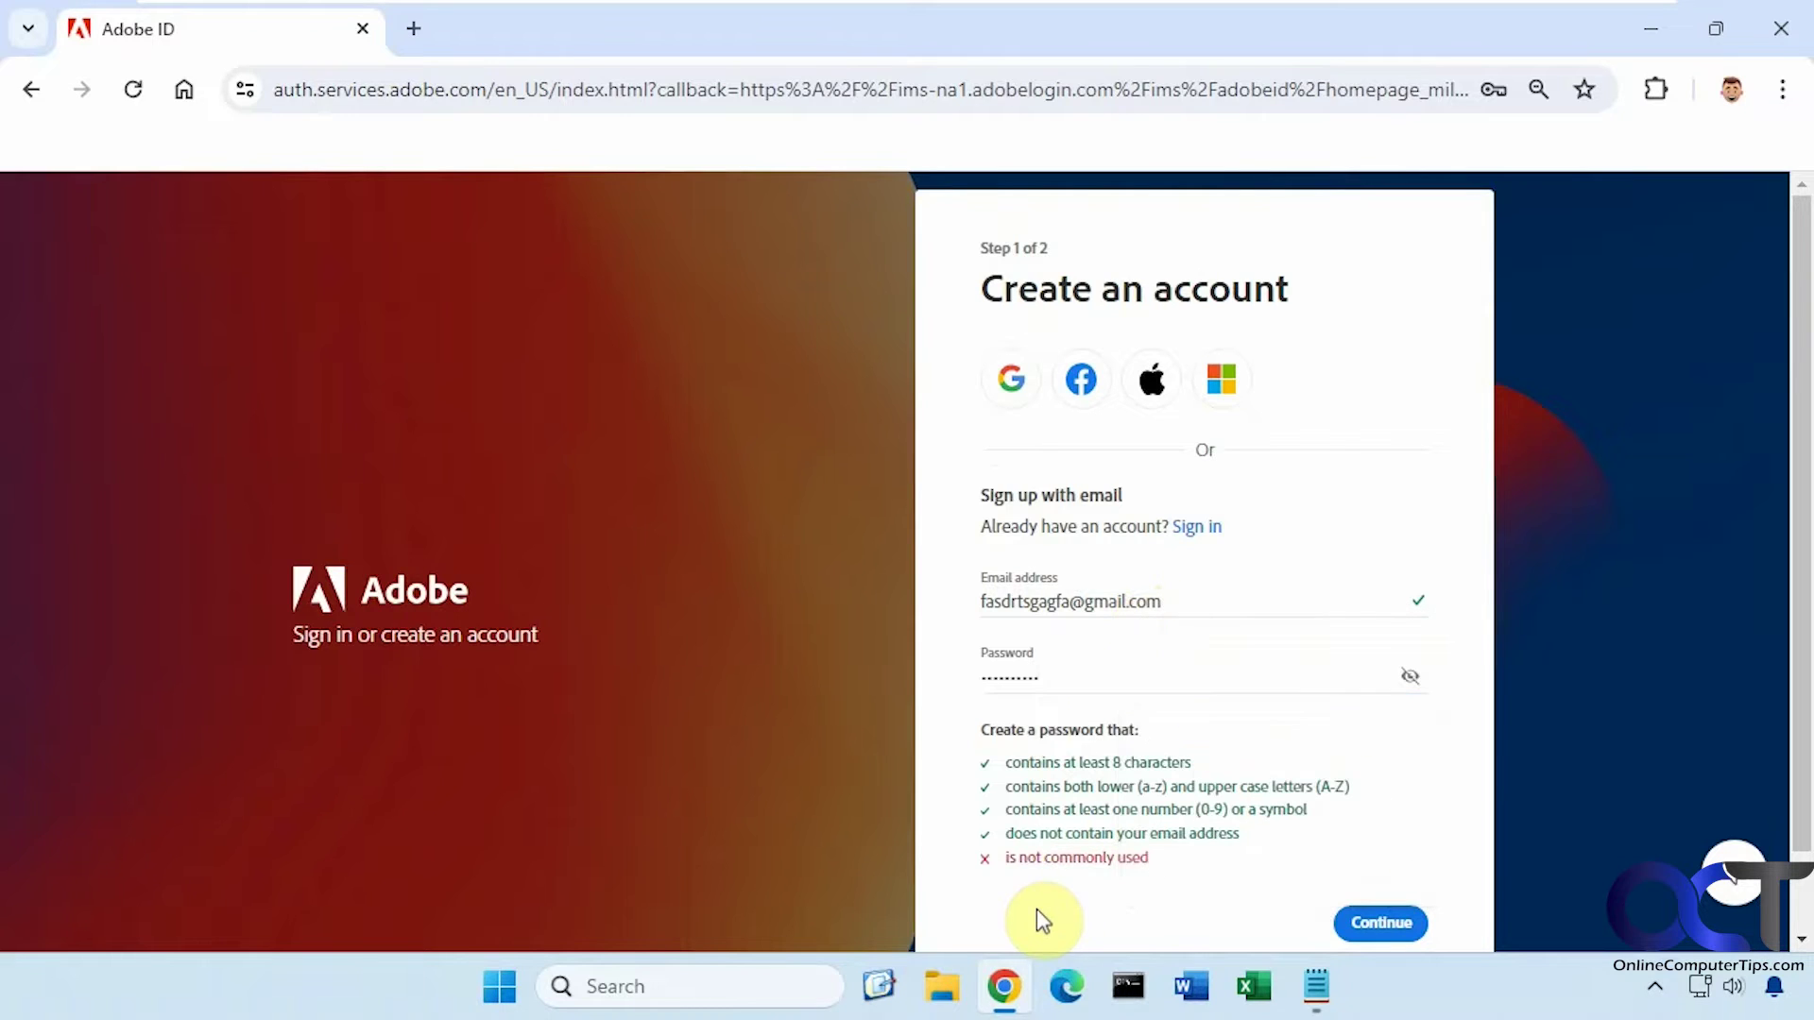
pyautogui.click(1053, 659)
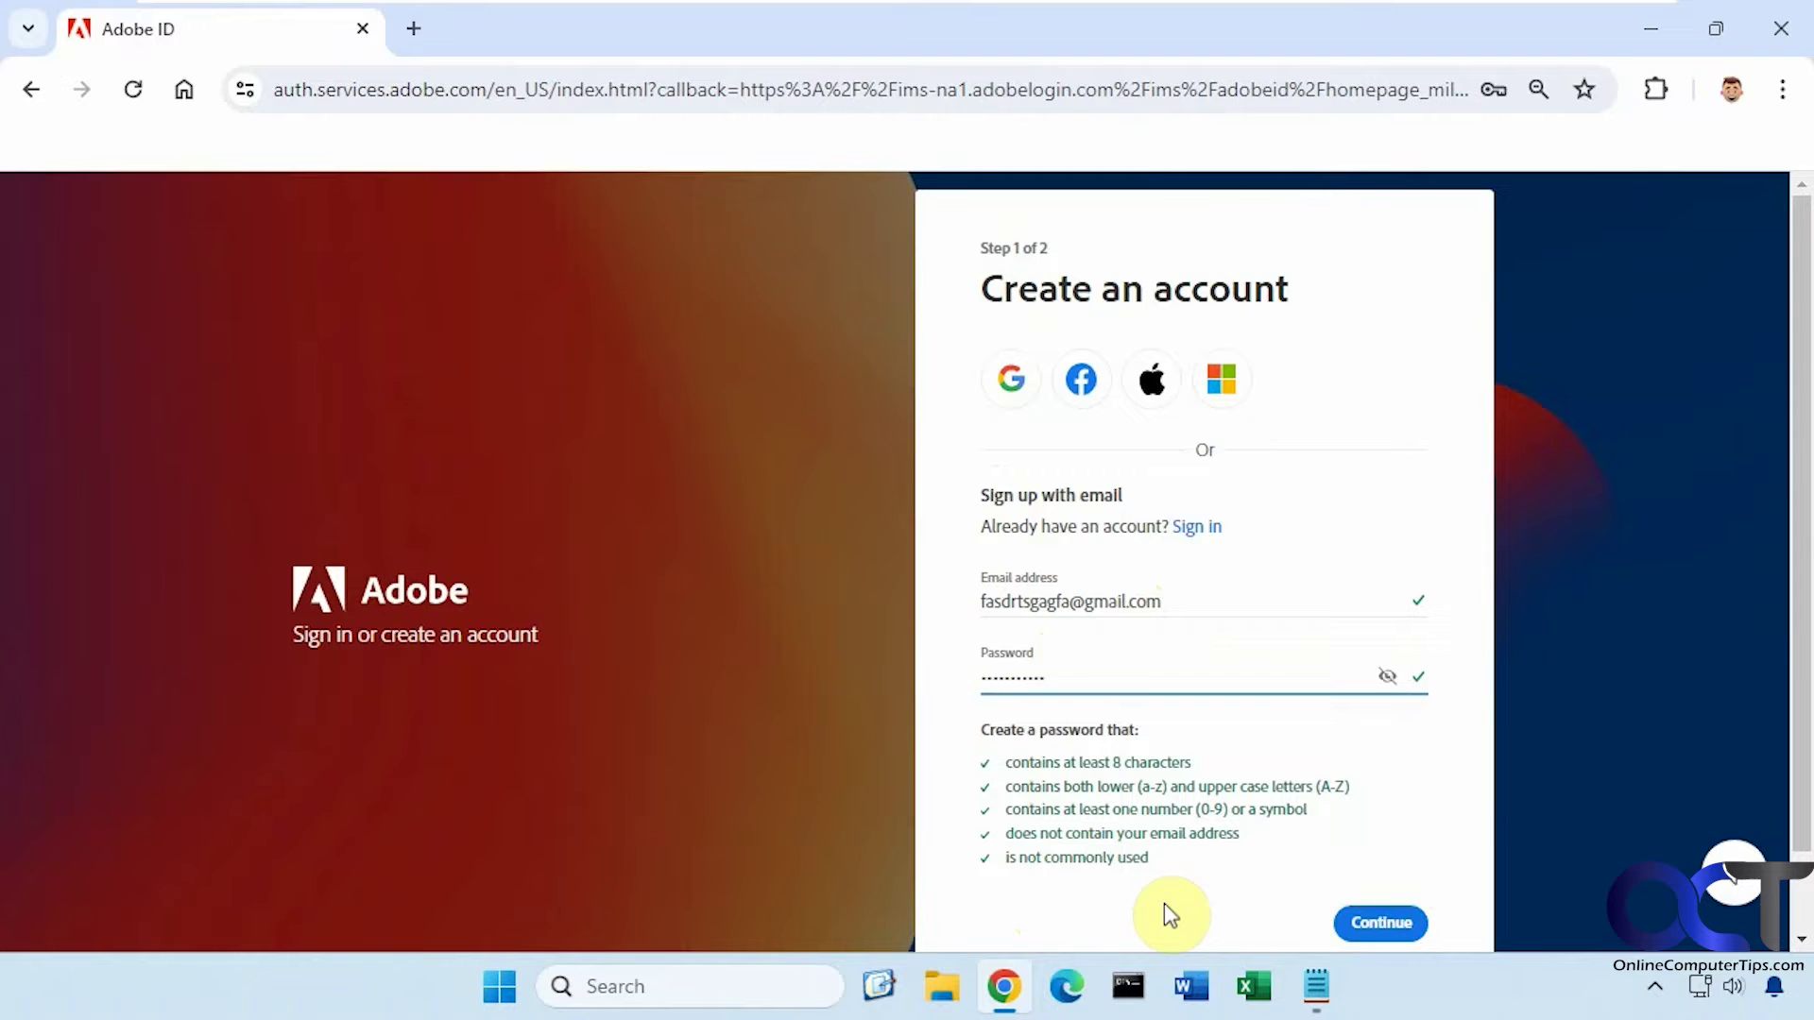
pyautogui.click(1382, 924)
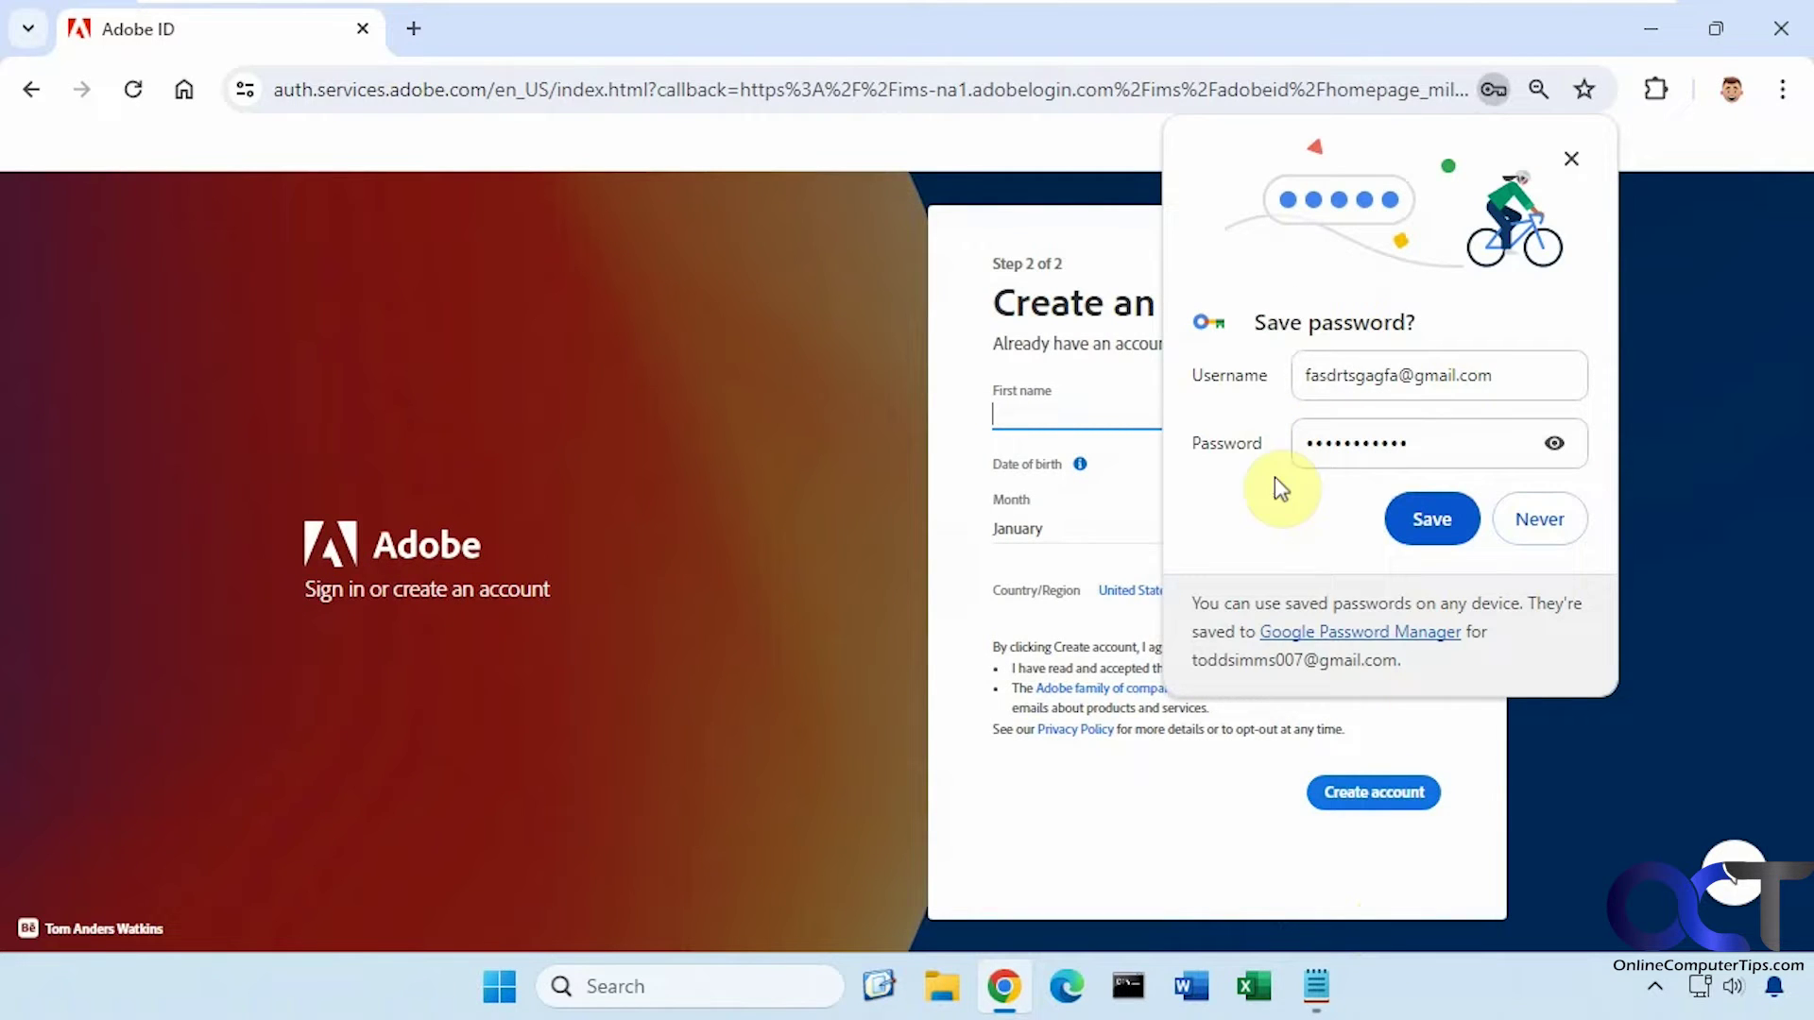
pyautogui.click(1572, 157)
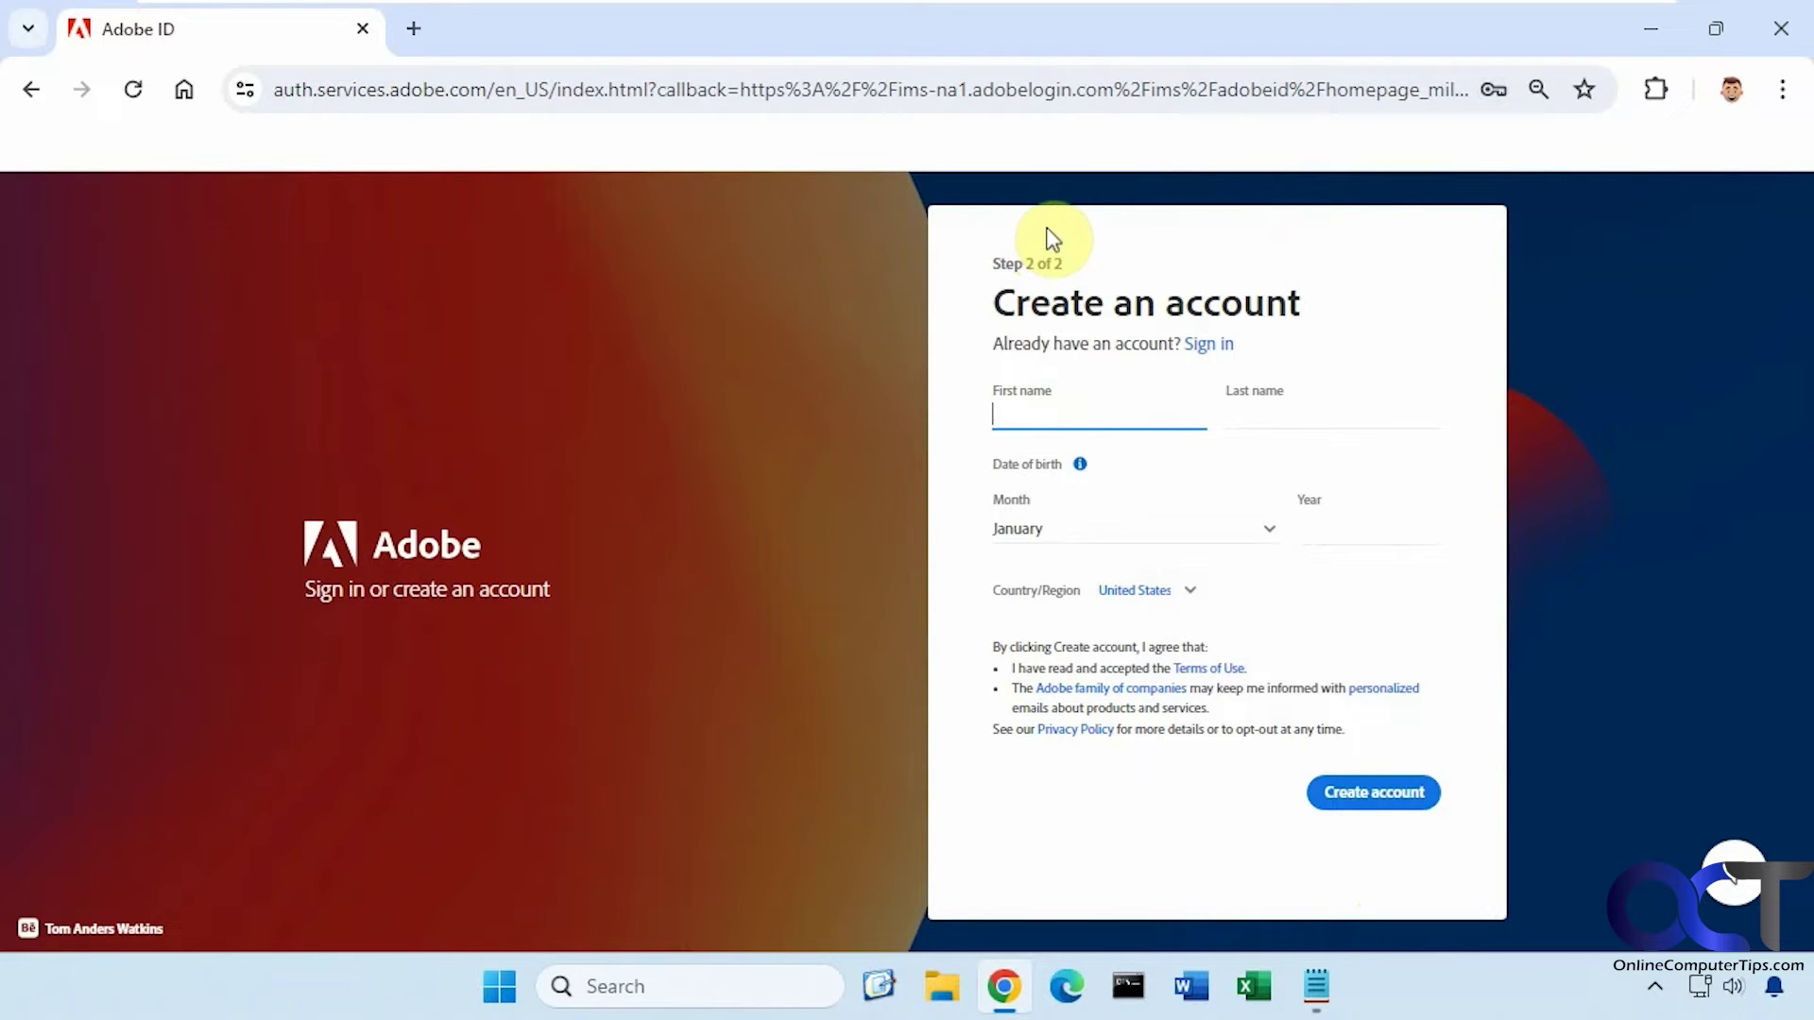
# Merge DisablePasswordsChrome.reg into the registry, accepting the Run, UAC and Registry Editor prompts
pyautogui.click(1649, 30)
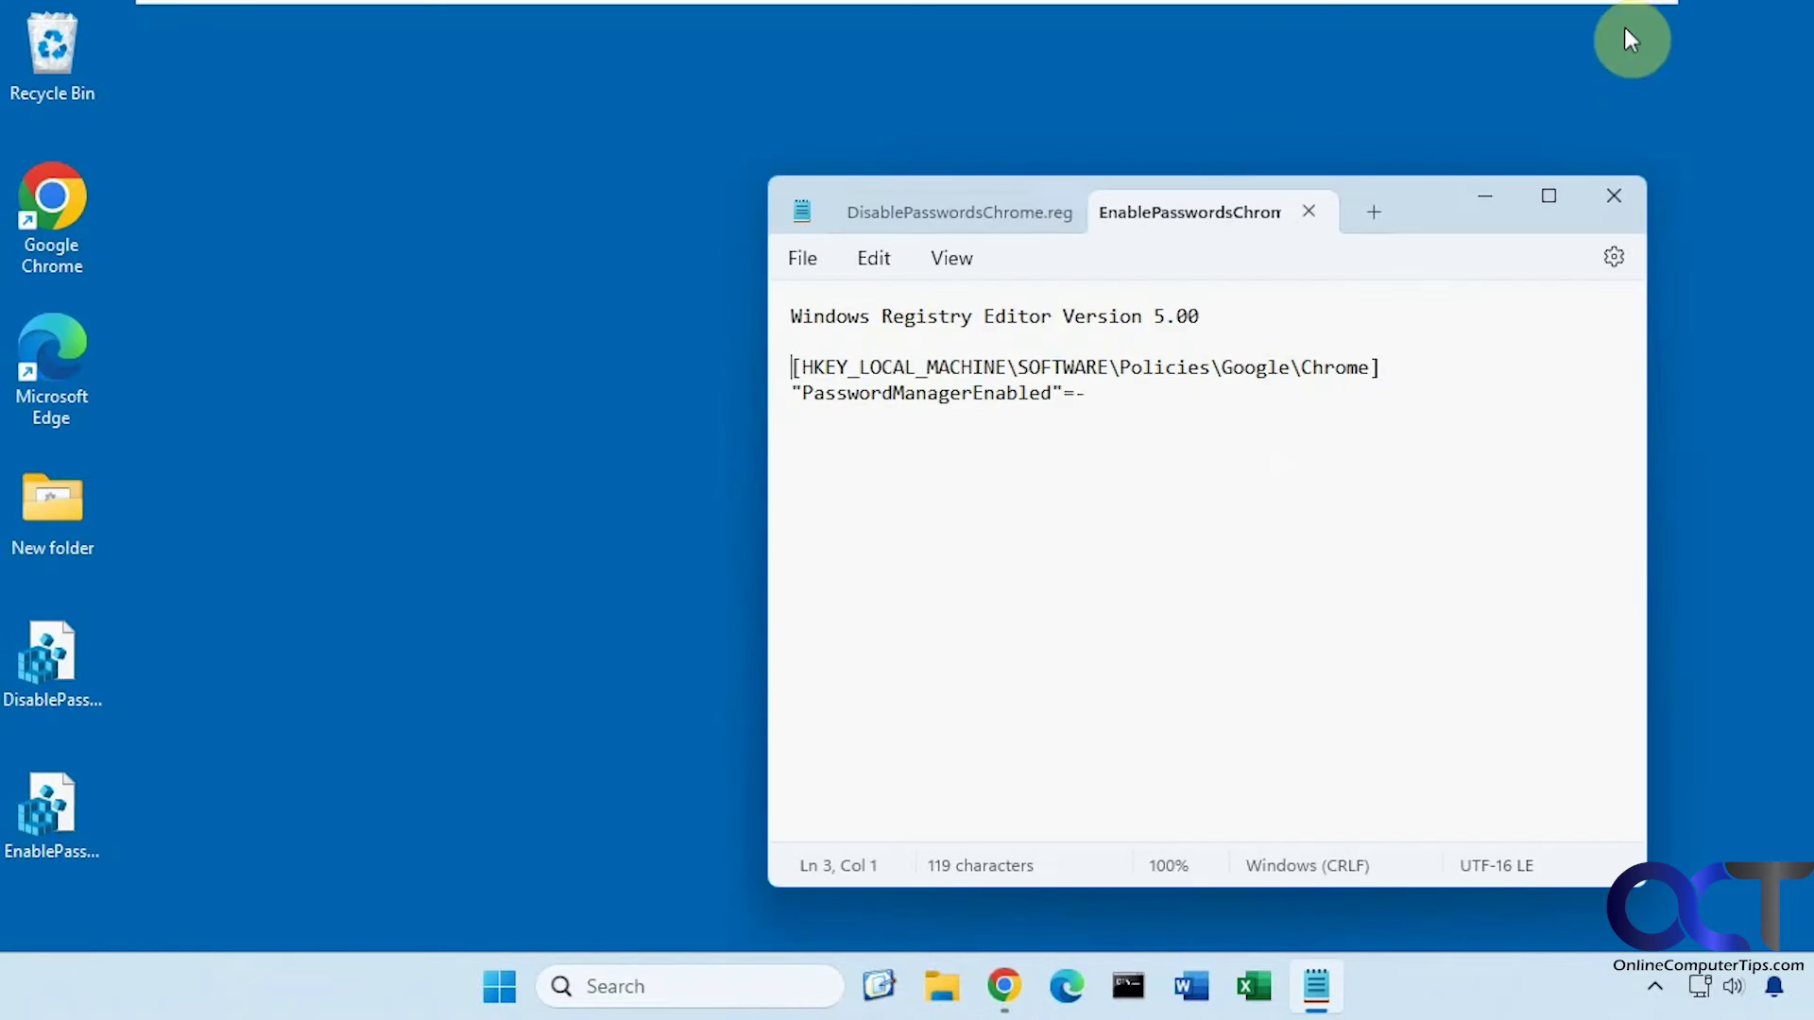
pyautogui.click(1605, 184)
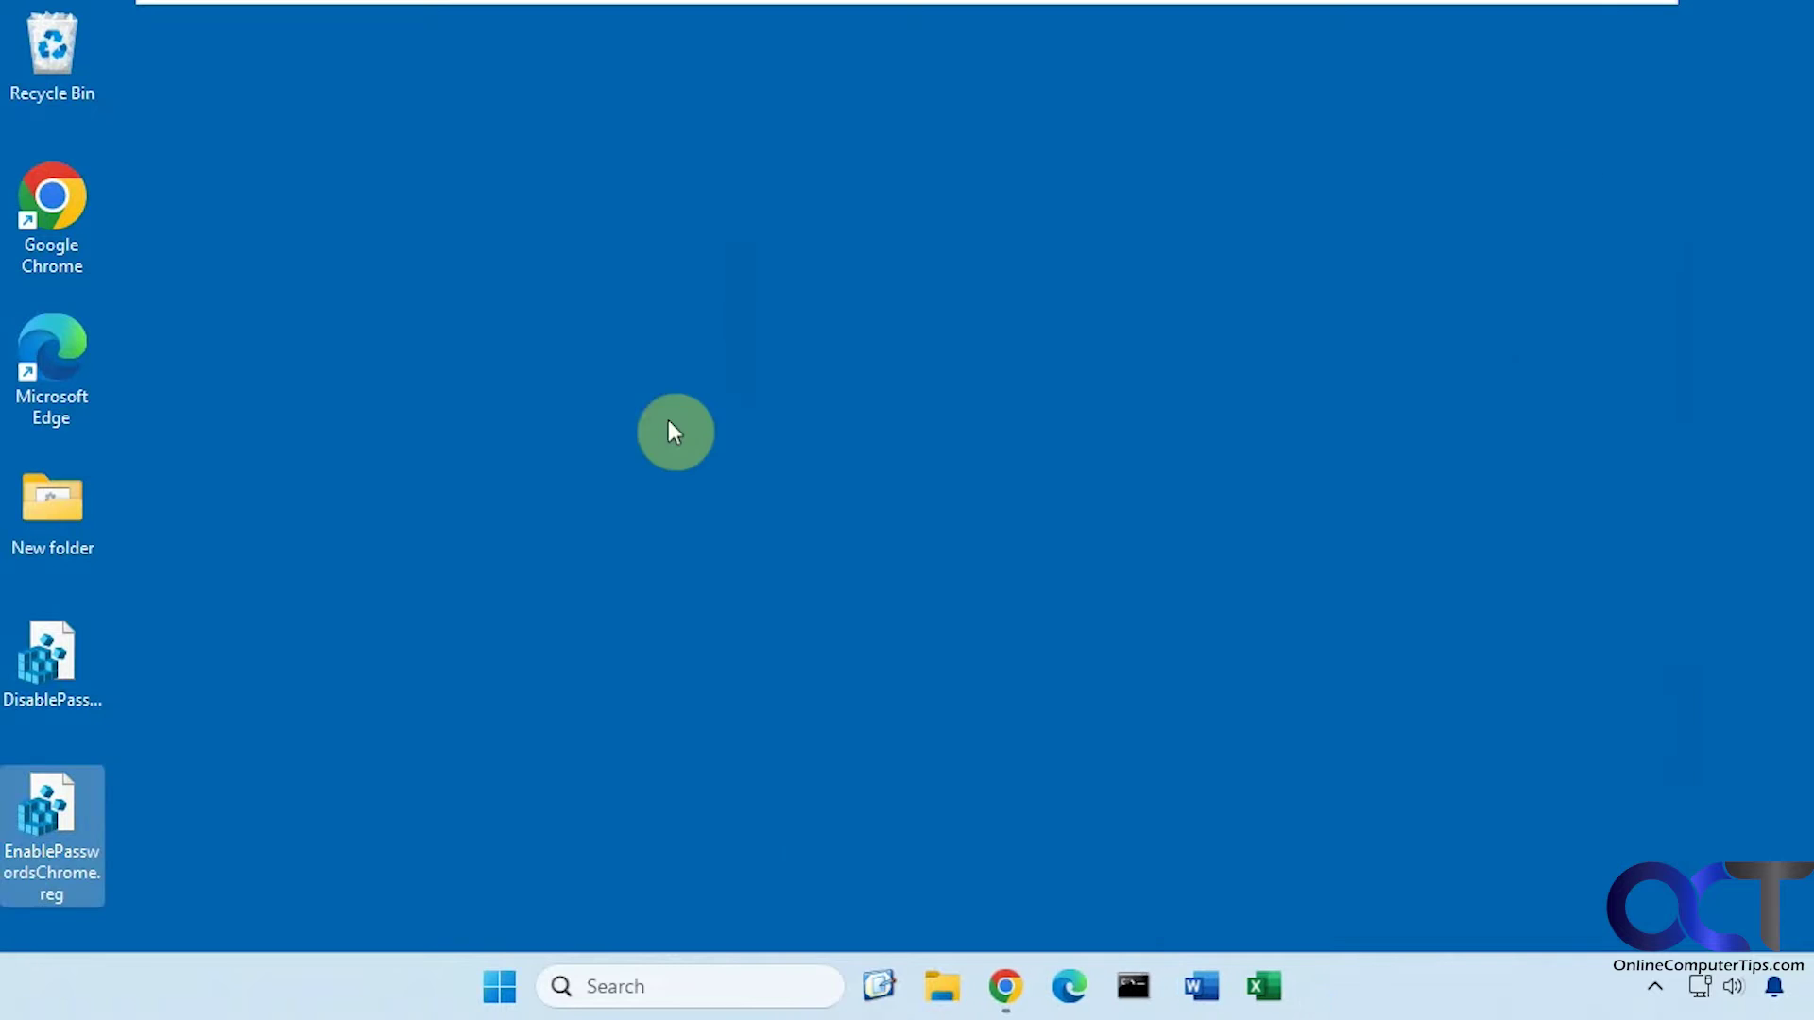
pyautogui.doubleClick(45, 665)
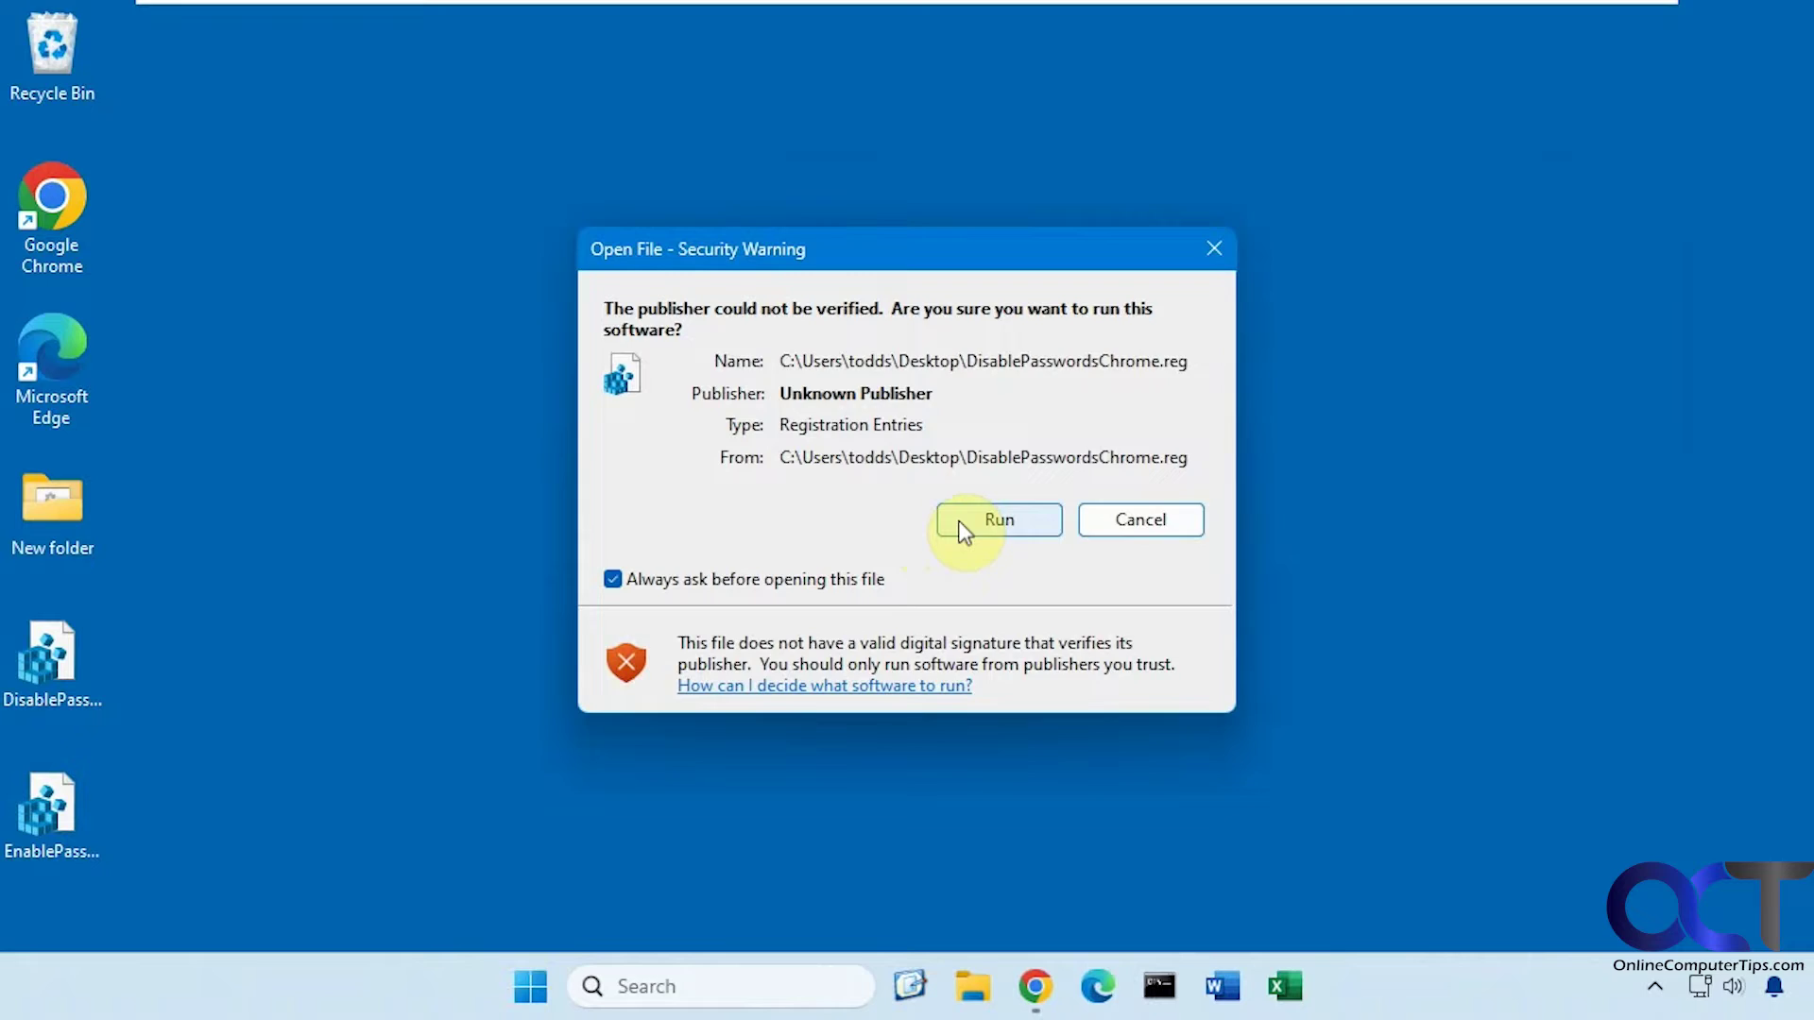
pyautogui.click(958, 520)
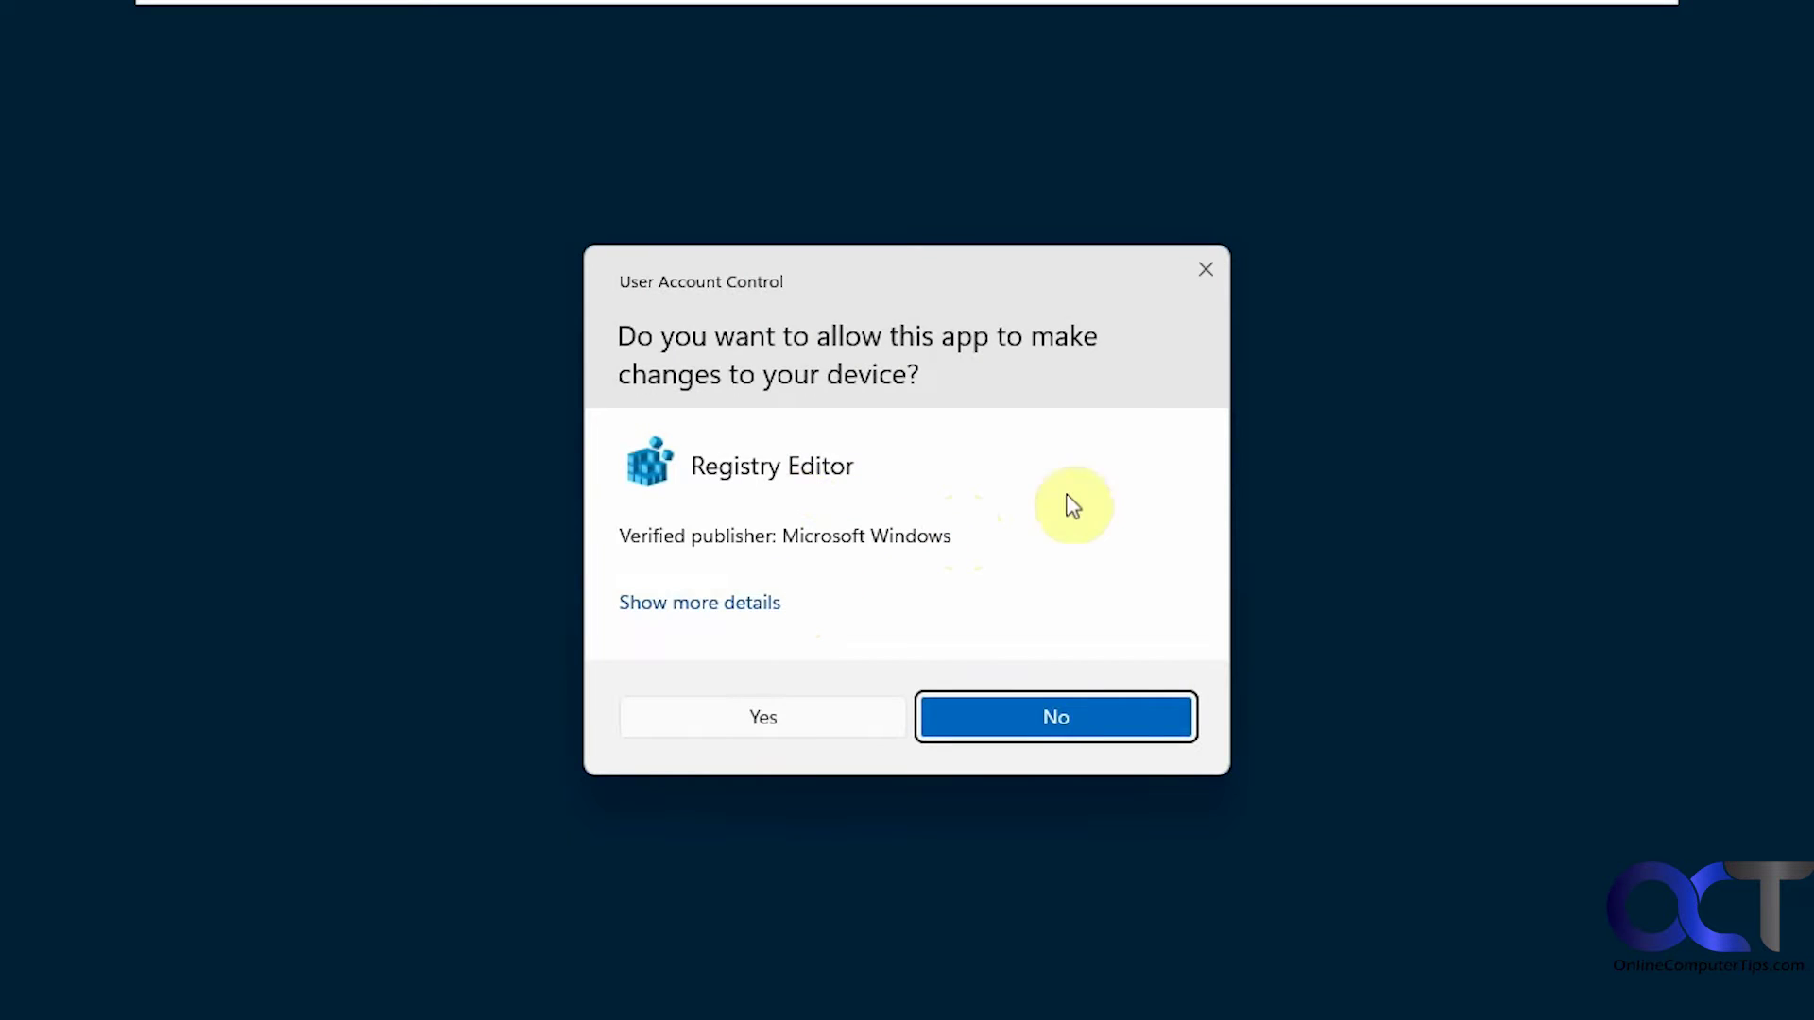
pyautogui.click(746, 721)
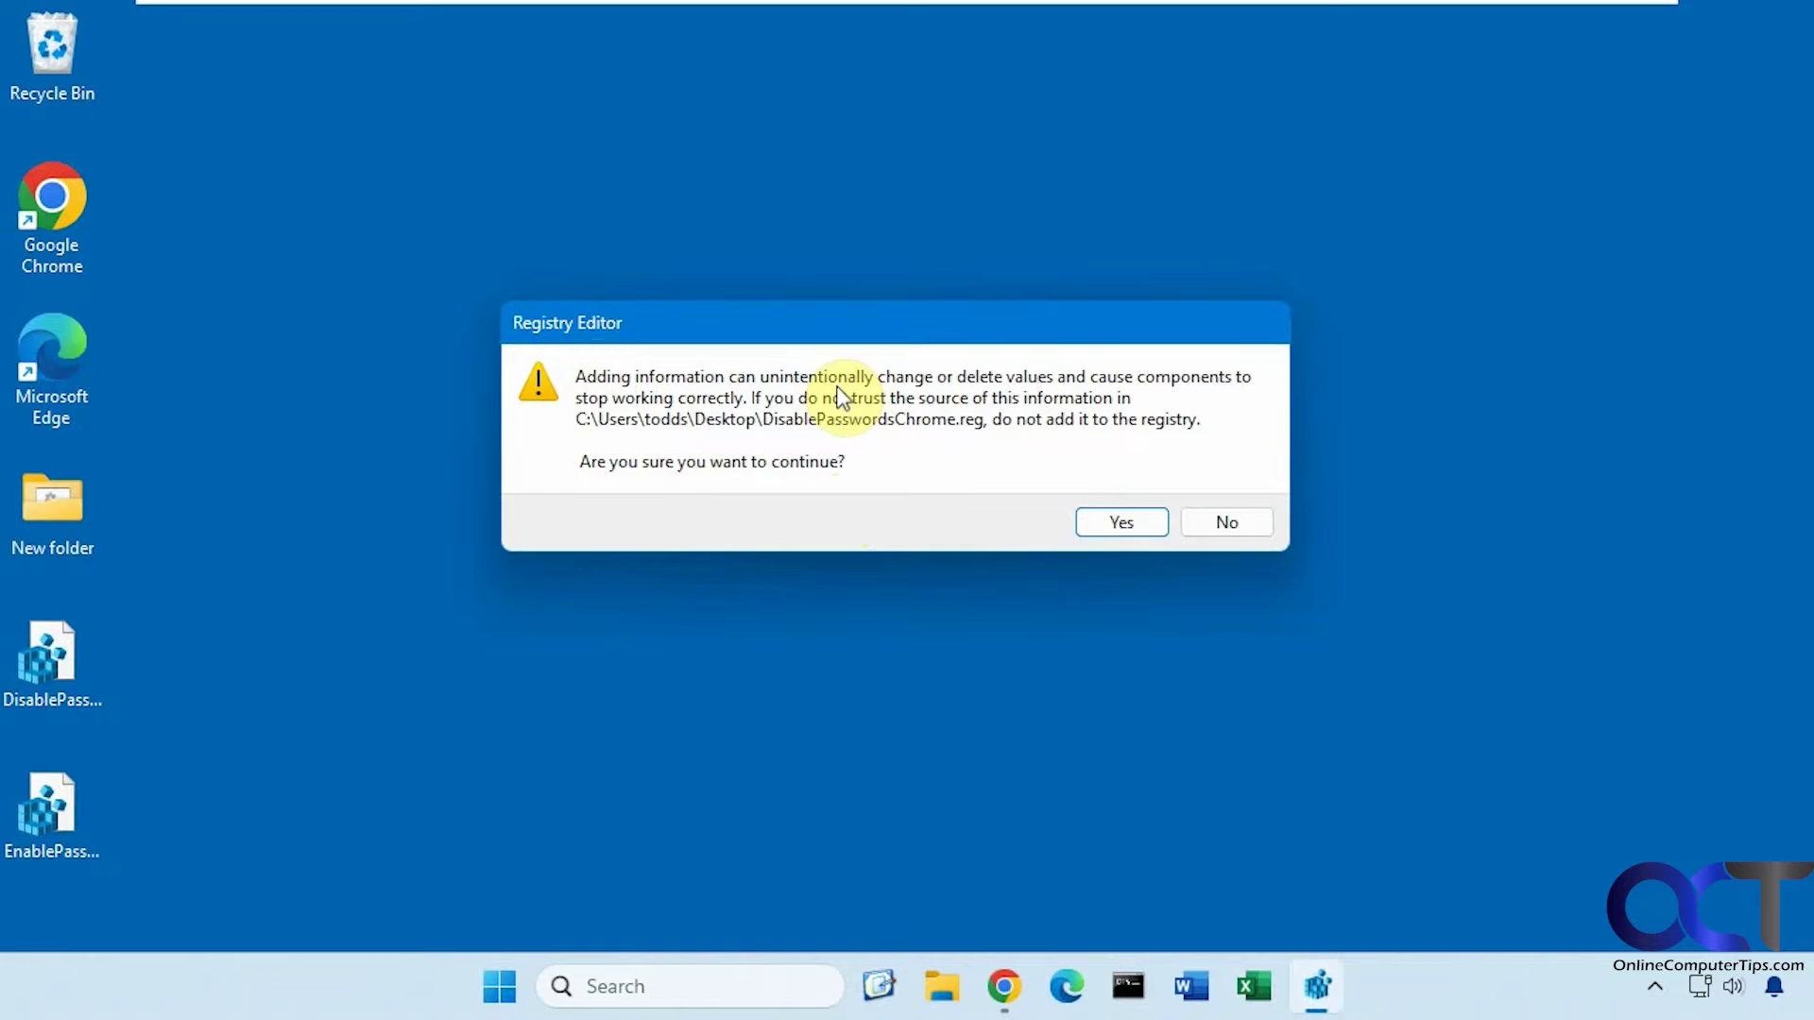
pyautogui.click(1113, 523)
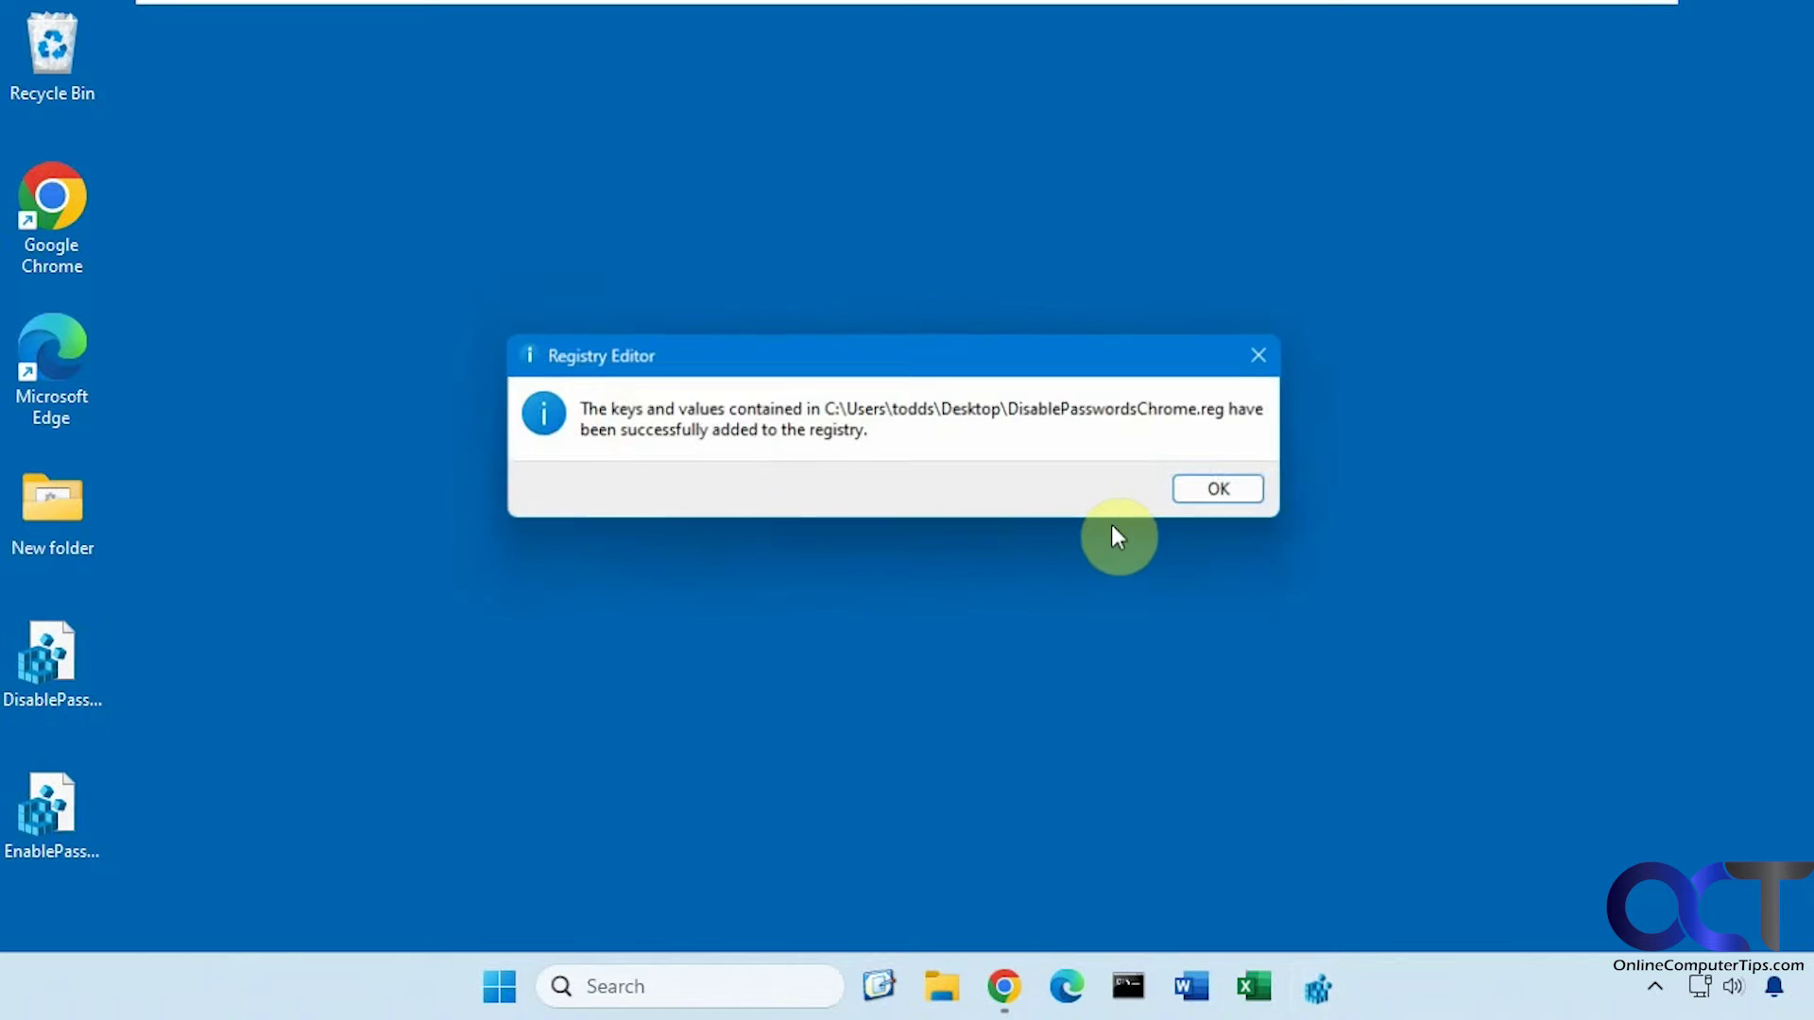
pyautogui.click(1225, 492)
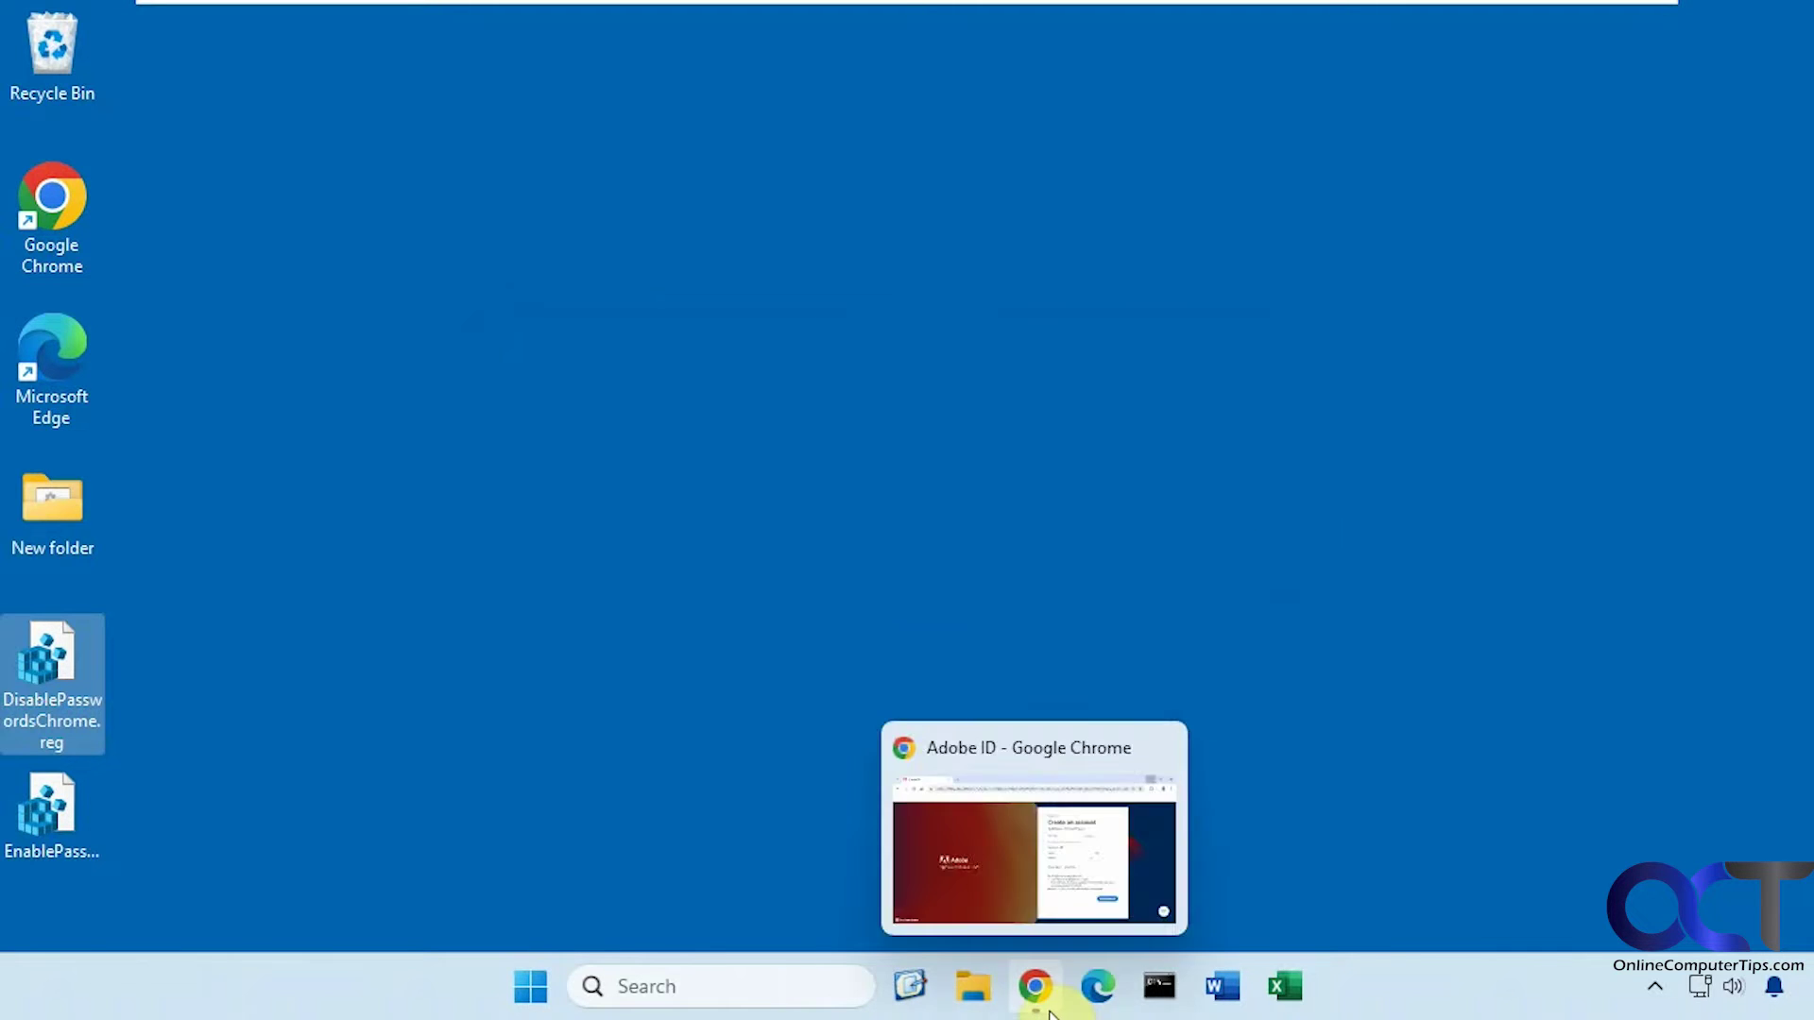
# Close Chrome, then choose Restart from the Start menu's power options
pyautogui.click(1035, 985)
pyautogui.click(1797, 46)
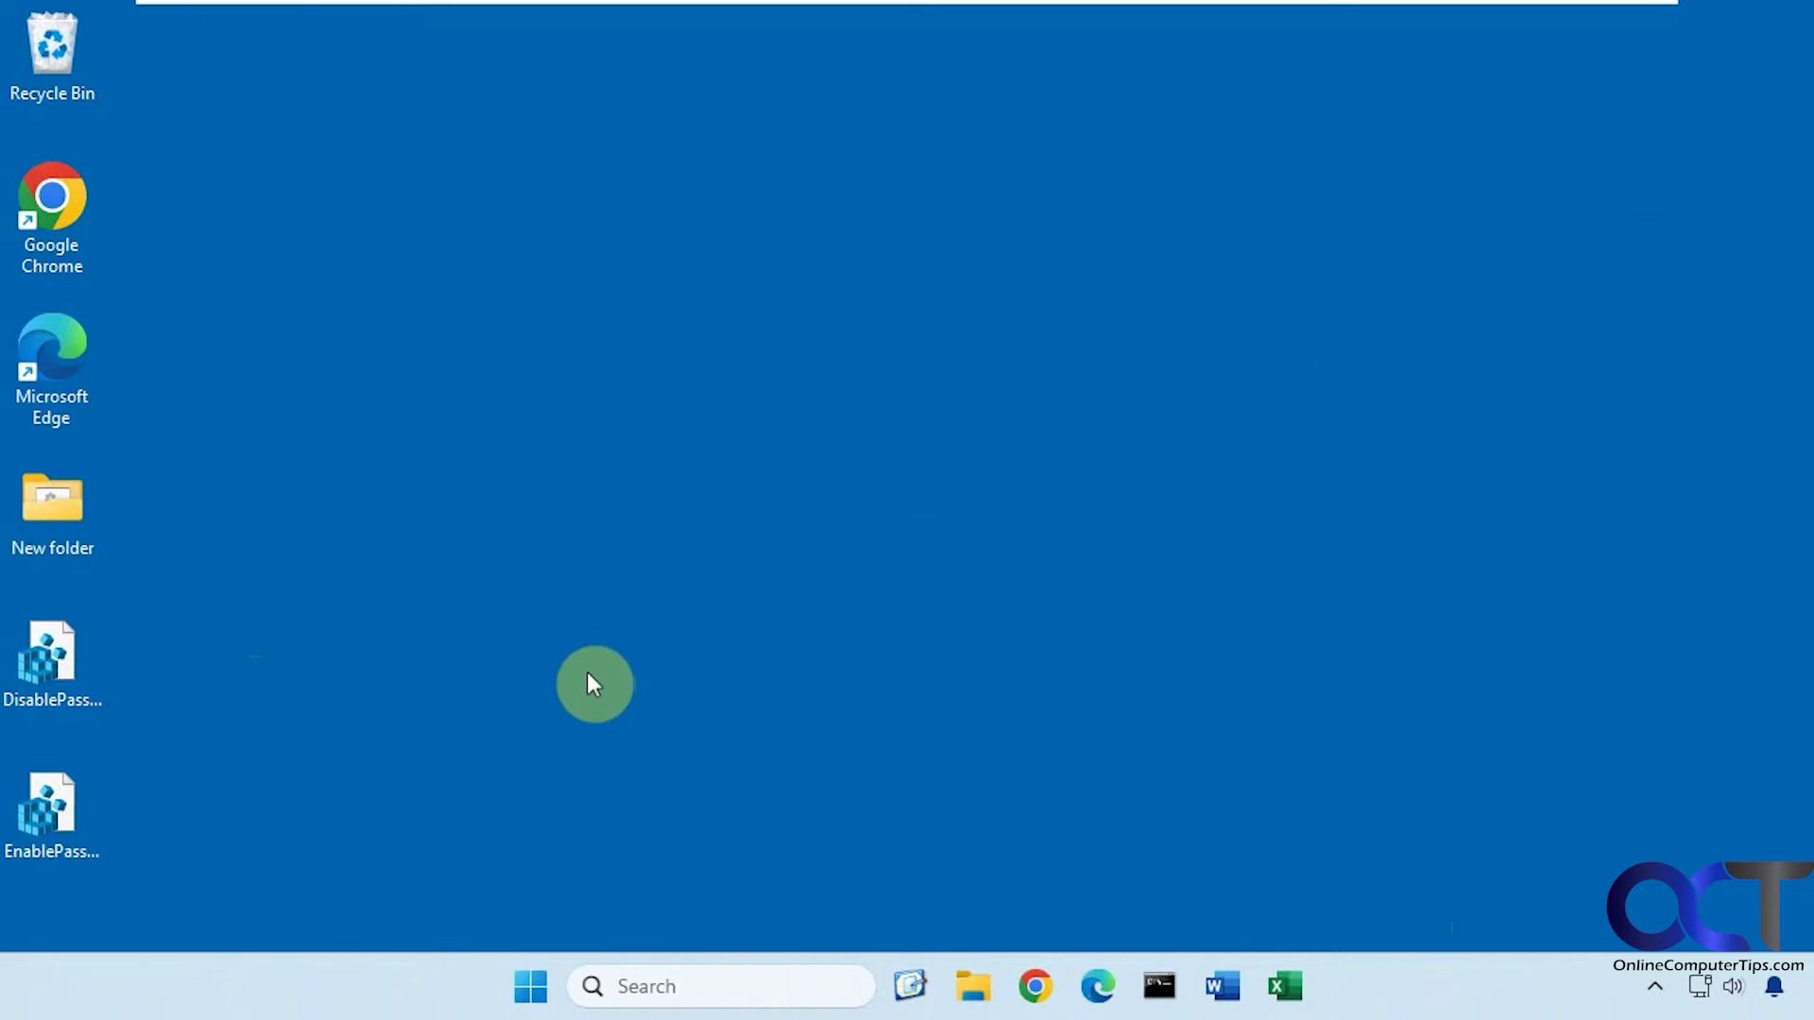
pyautogui.click(529, 986)
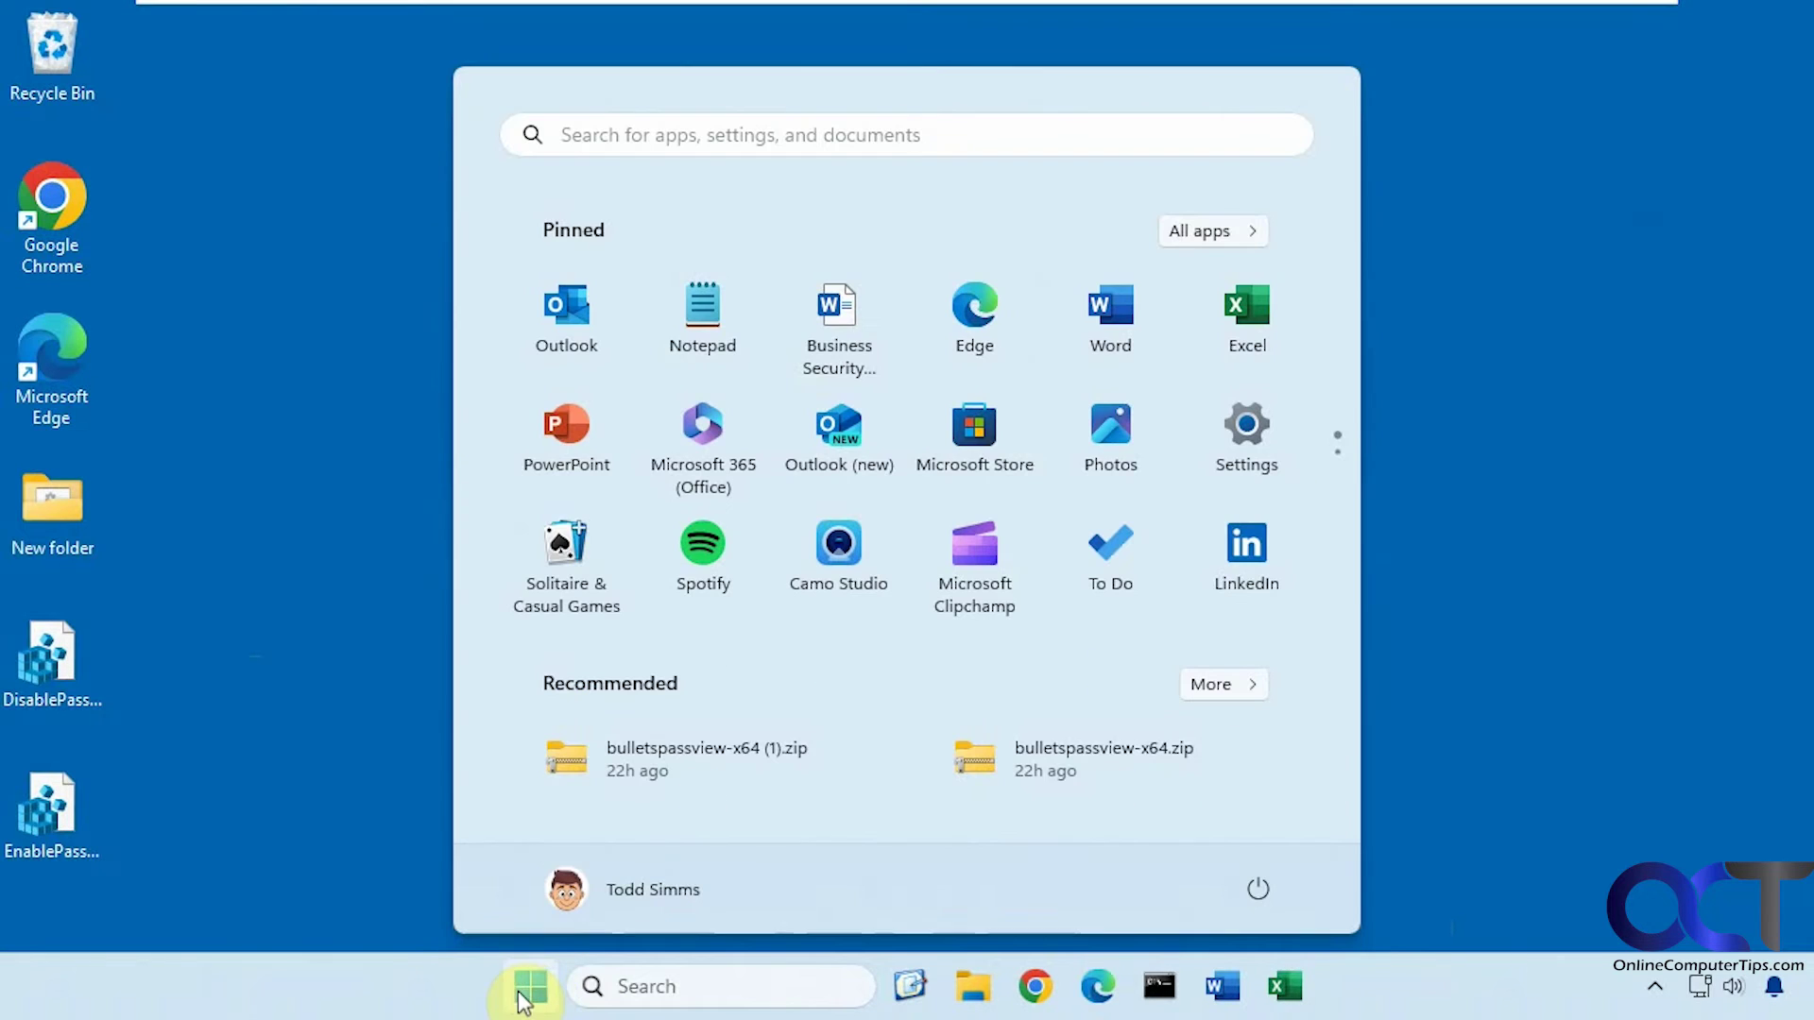
pyautogui.click(1257, 889)
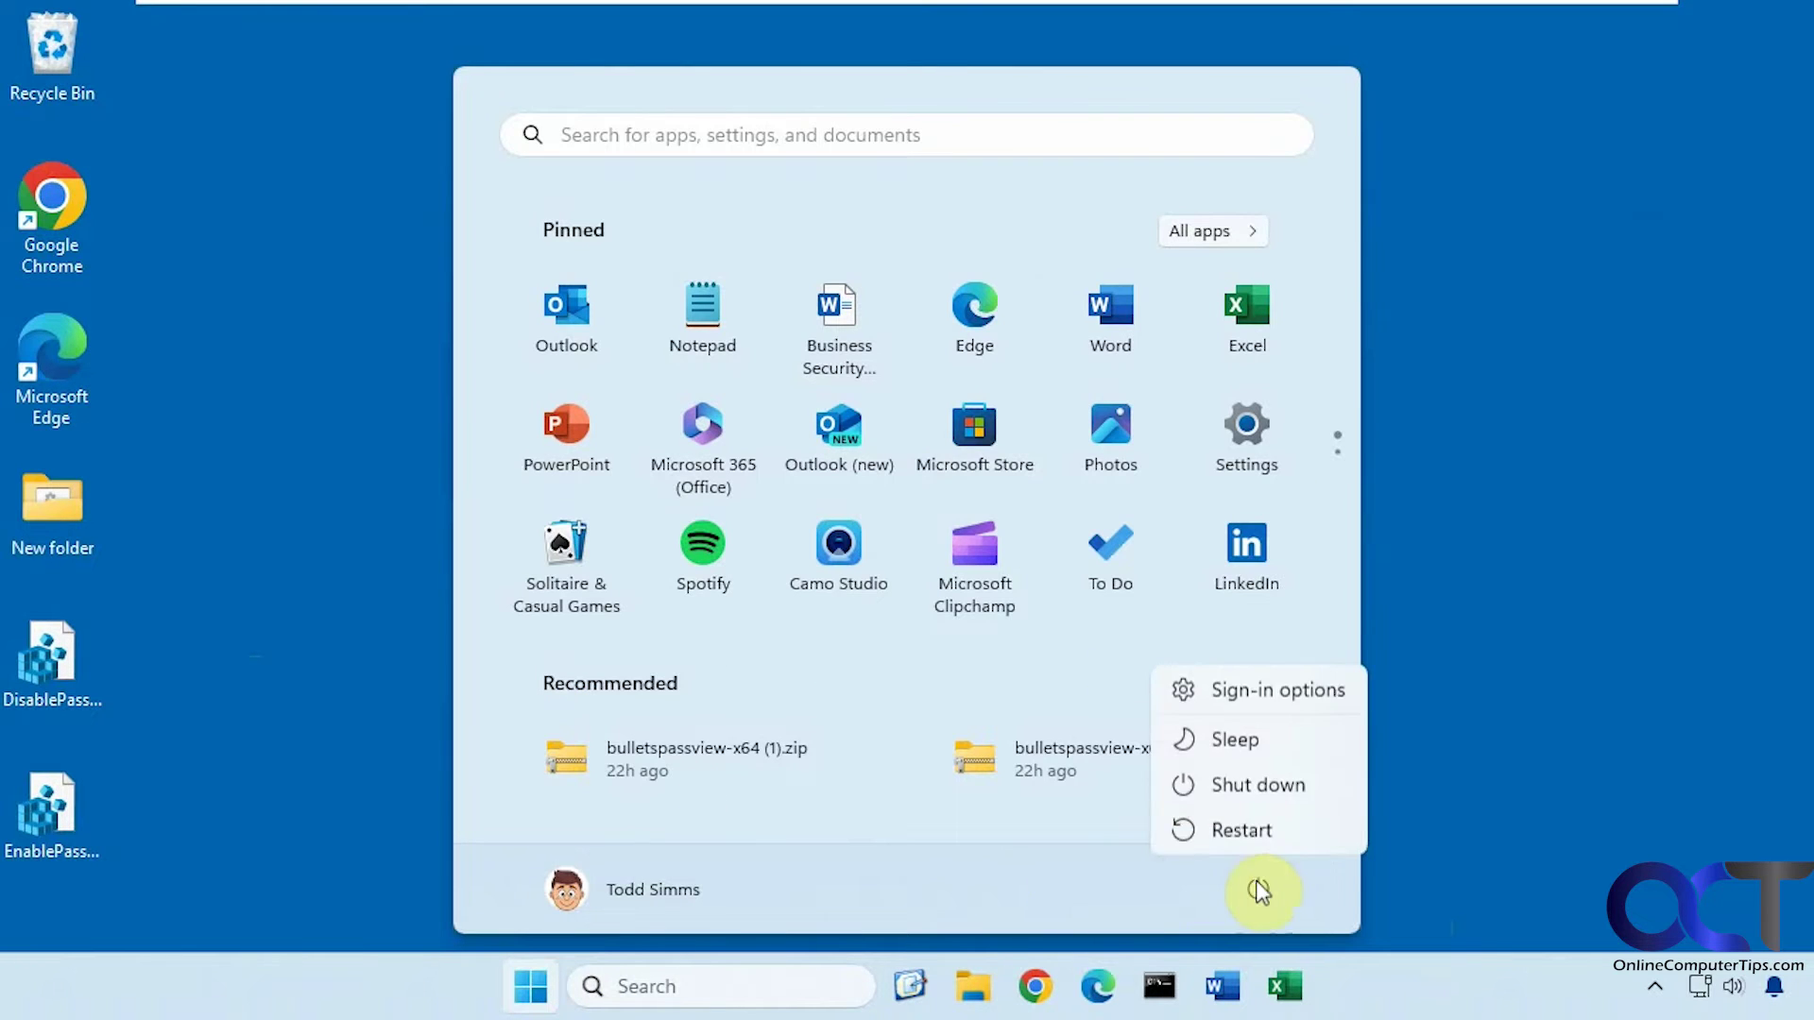
pyautogui.click(1270, 820)
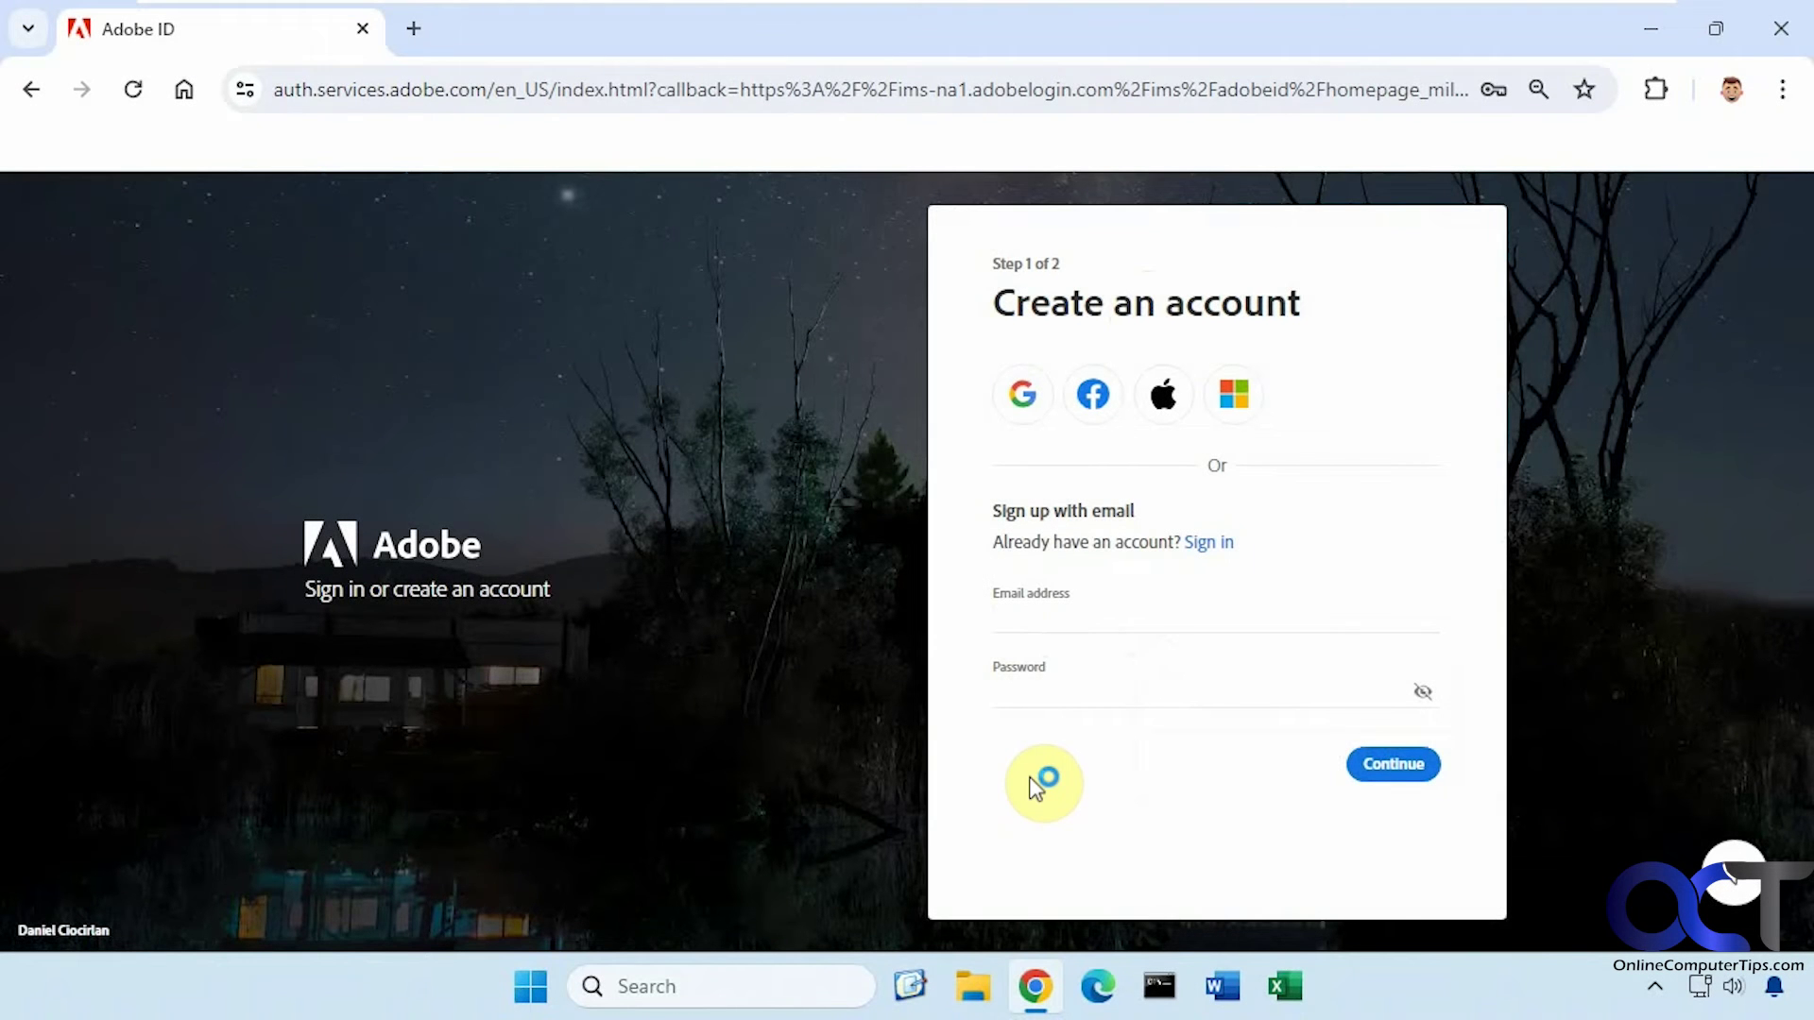
# Submit a test email and password to reach Adobe sign-up Step 2 without a save offer, then close Chrome
pyautogui.click(1086, 619)
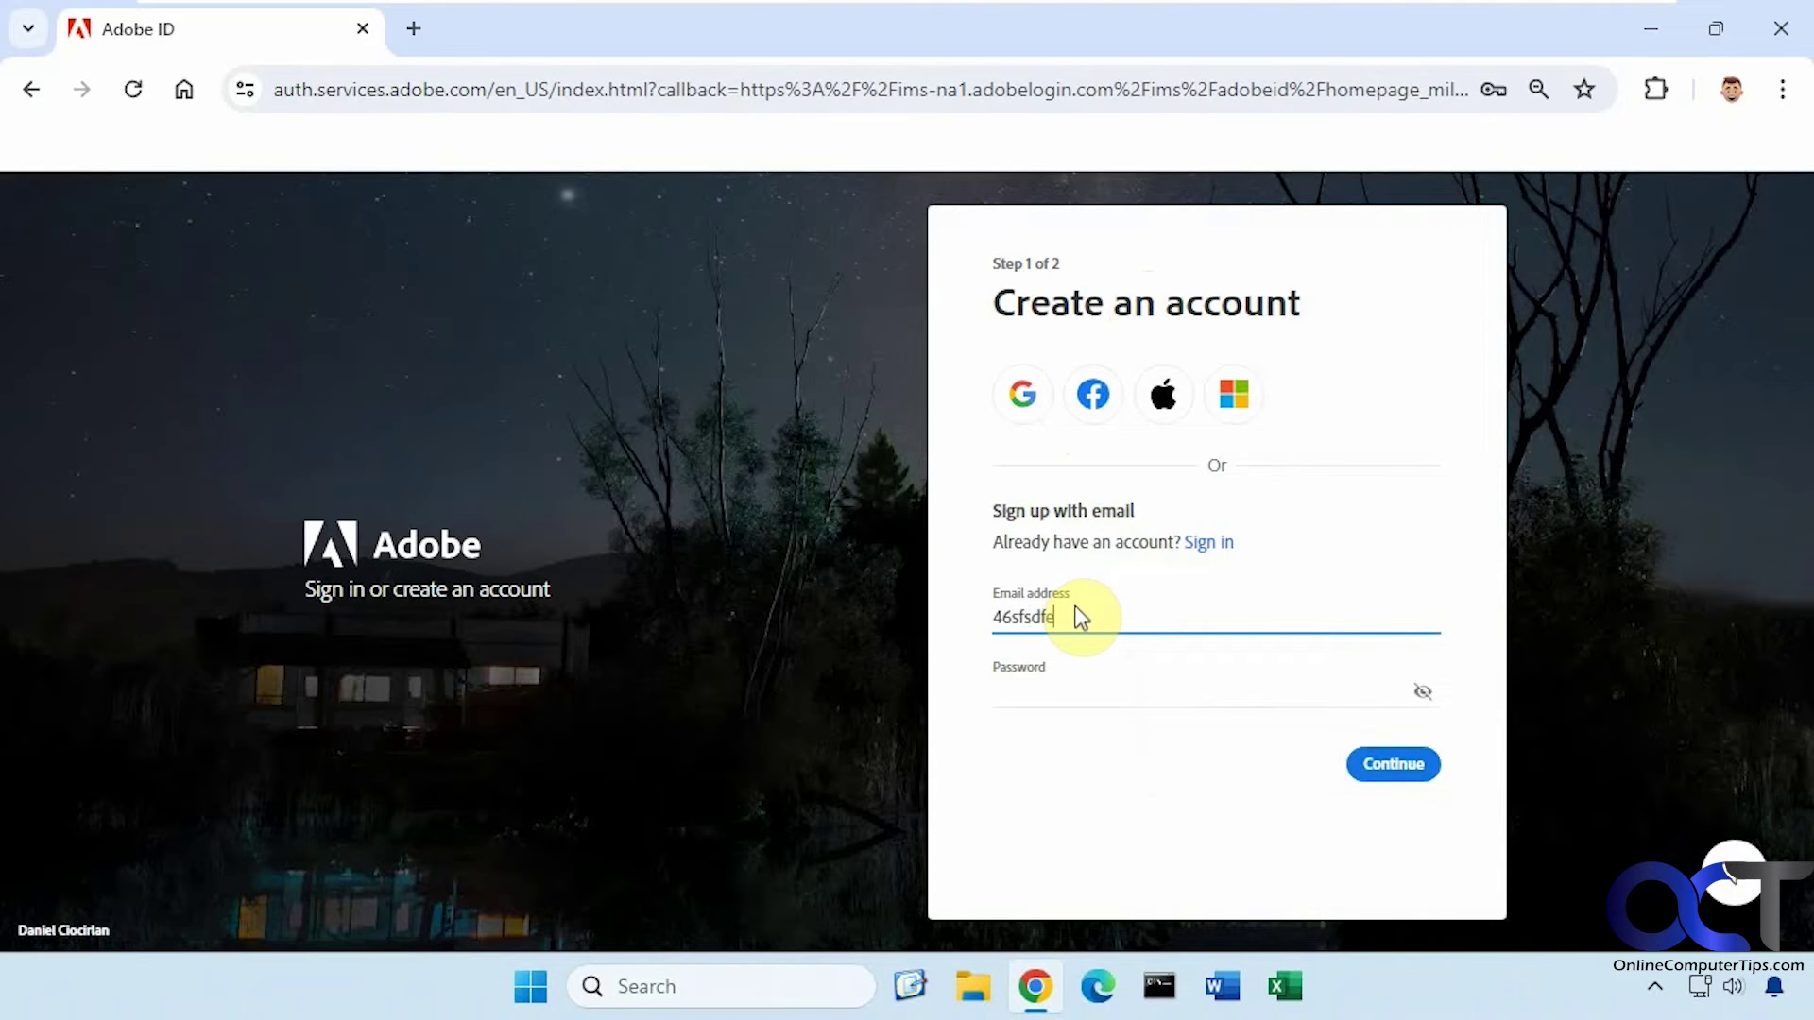
pyautogui.press('Tab')
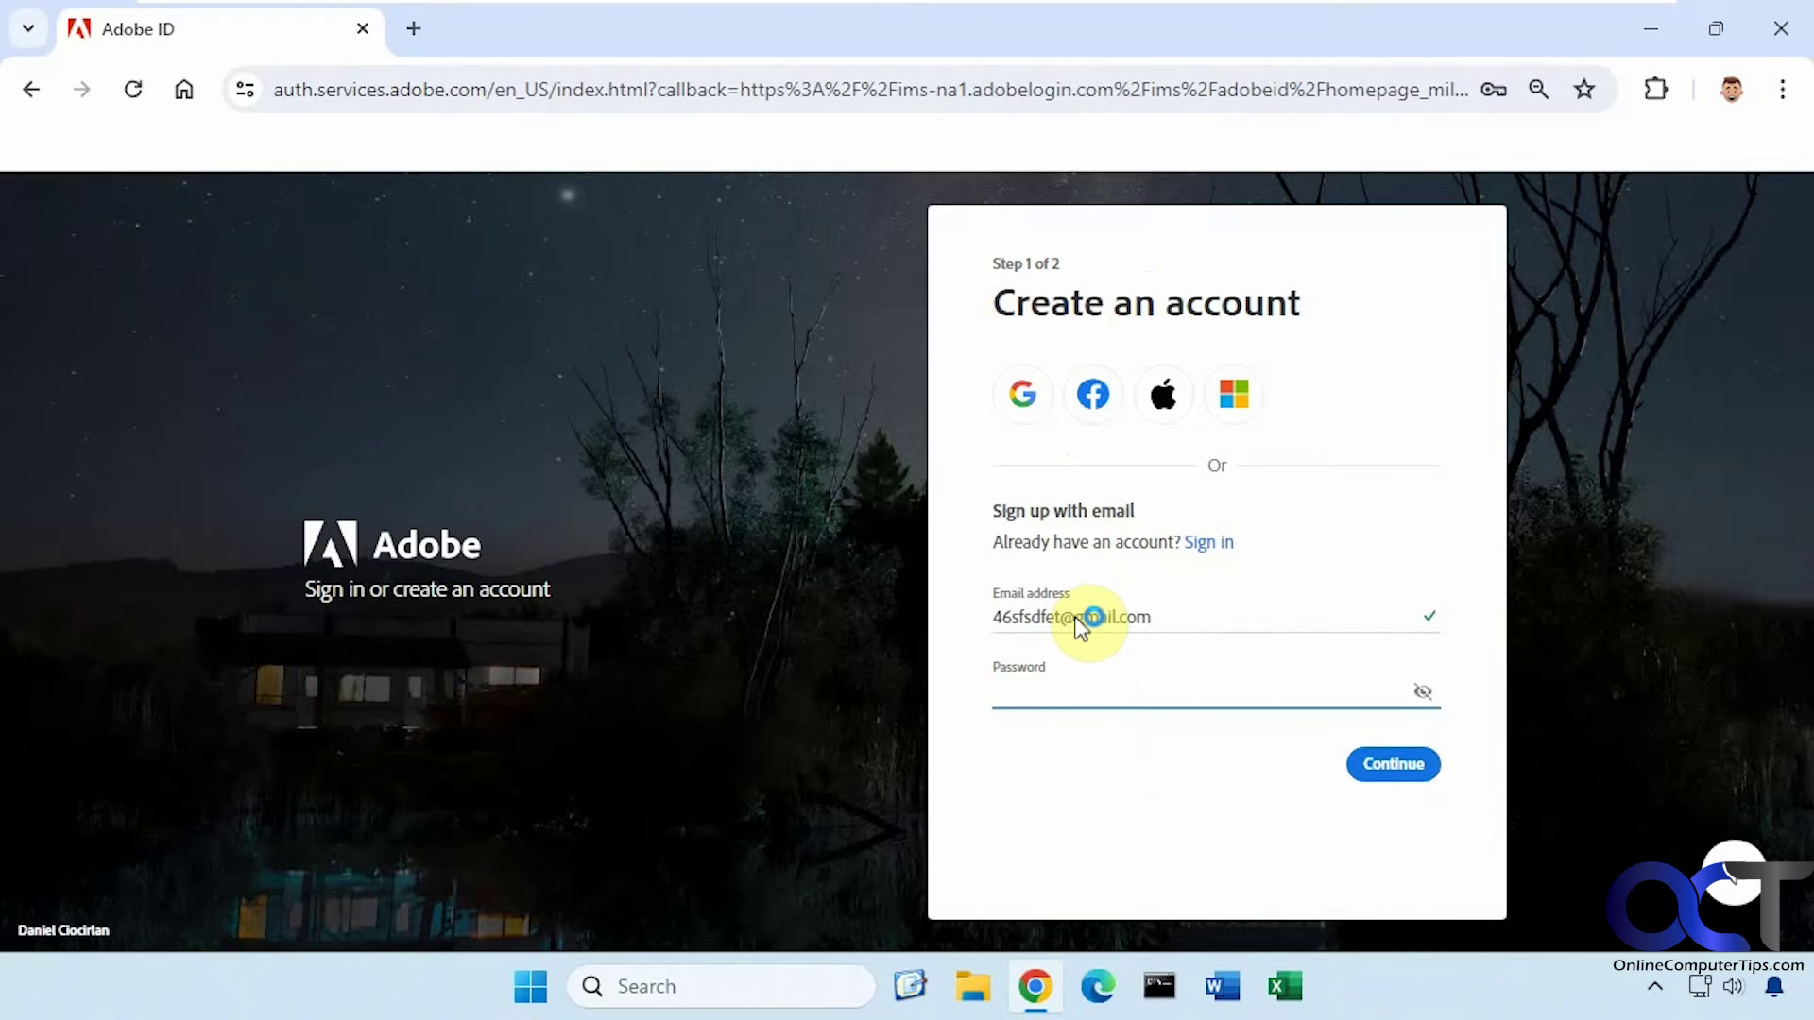
pyautogui.write('Pa')
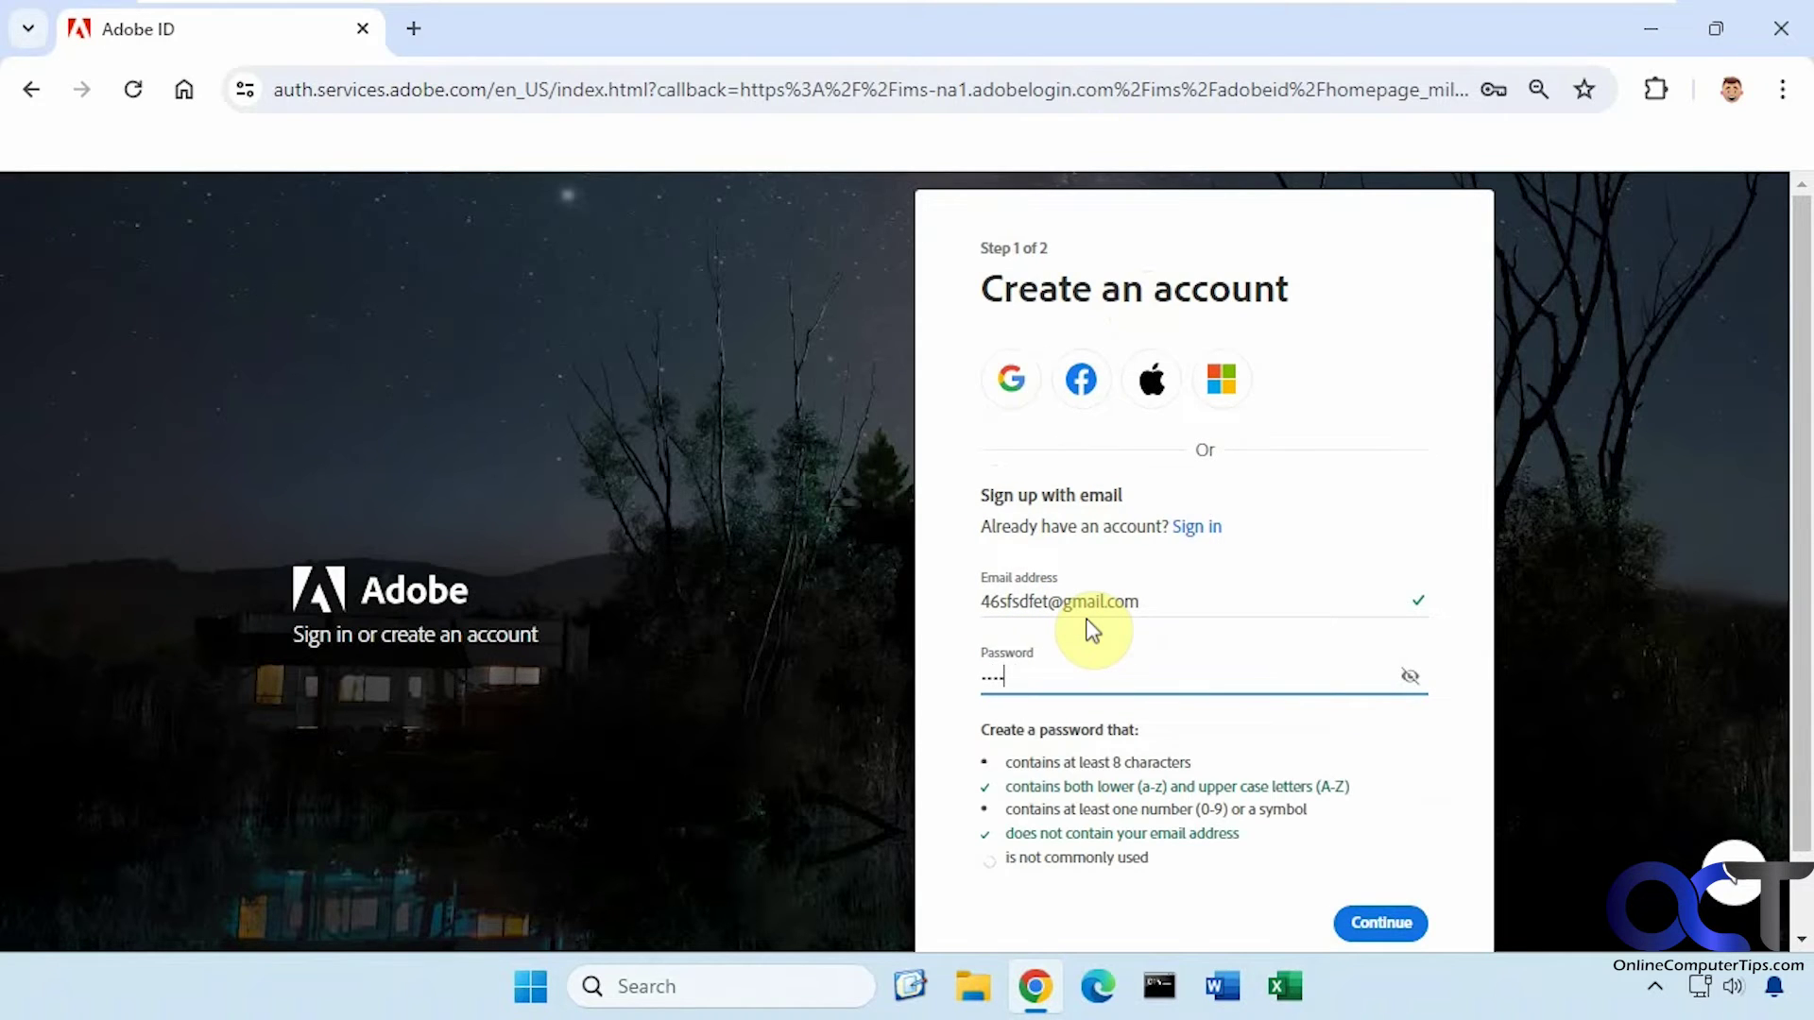
pyautogui.write('23')
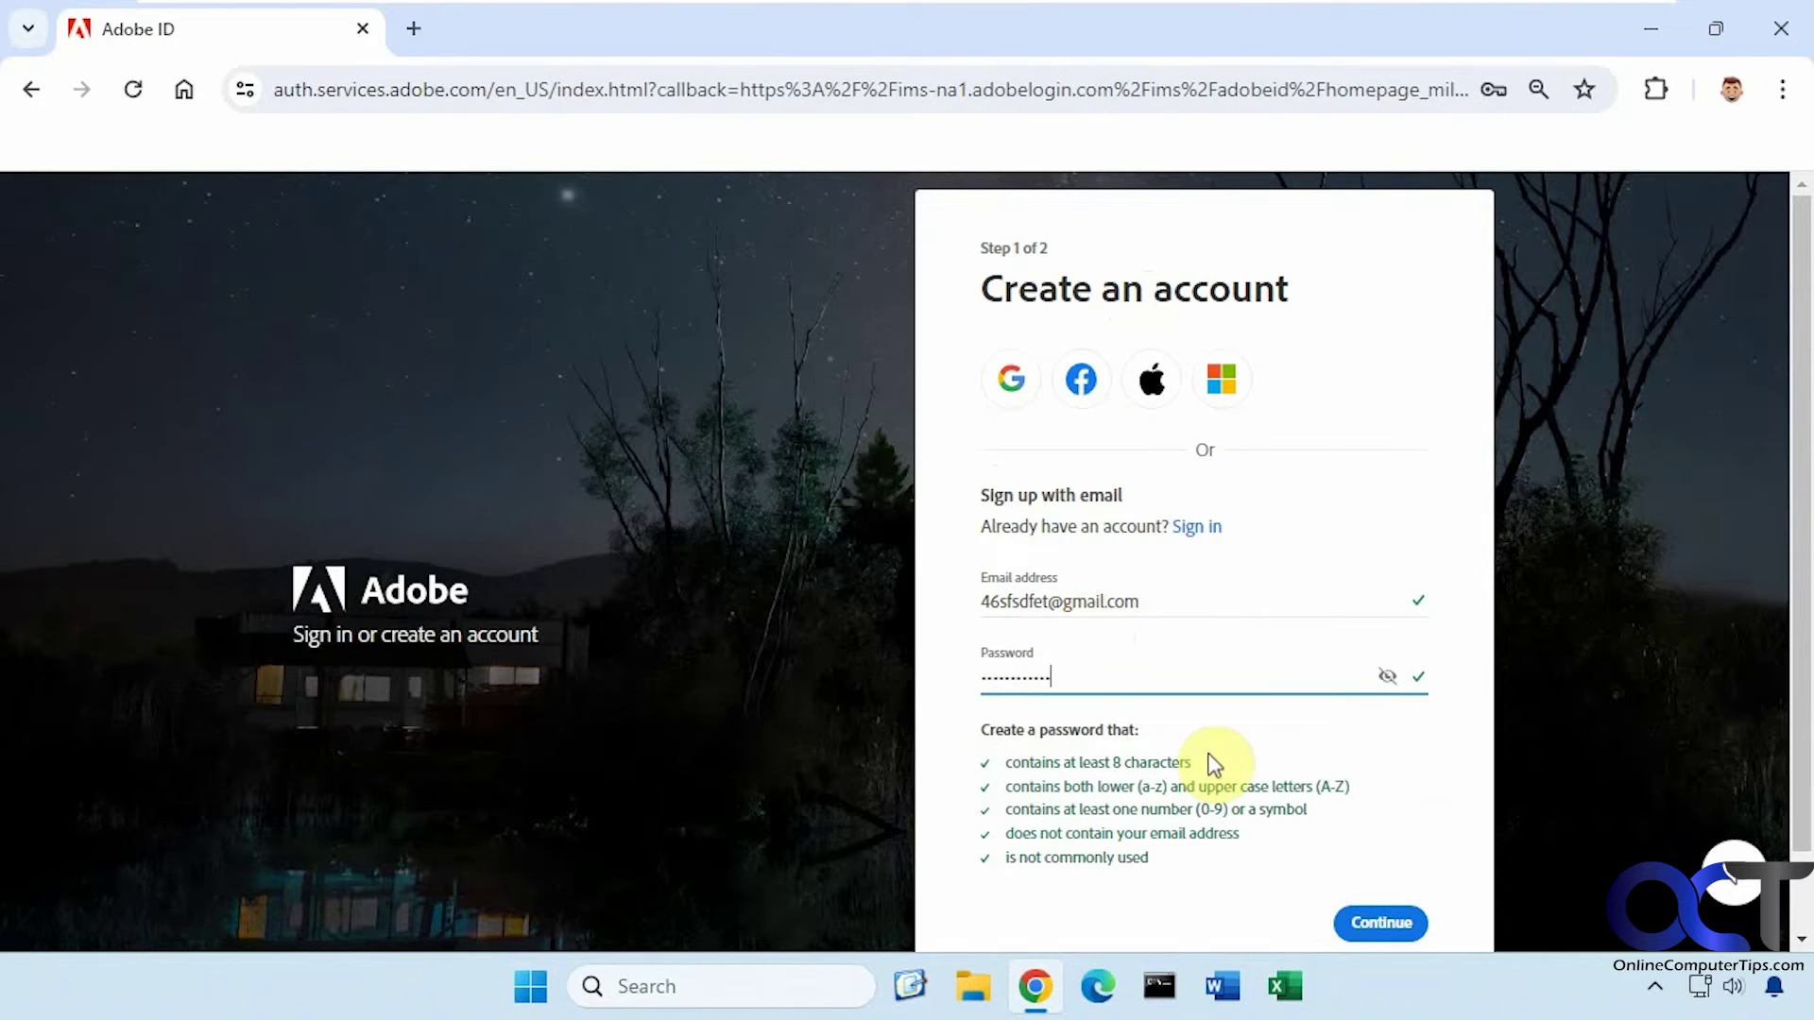
pyautogui.click(1371, 931)
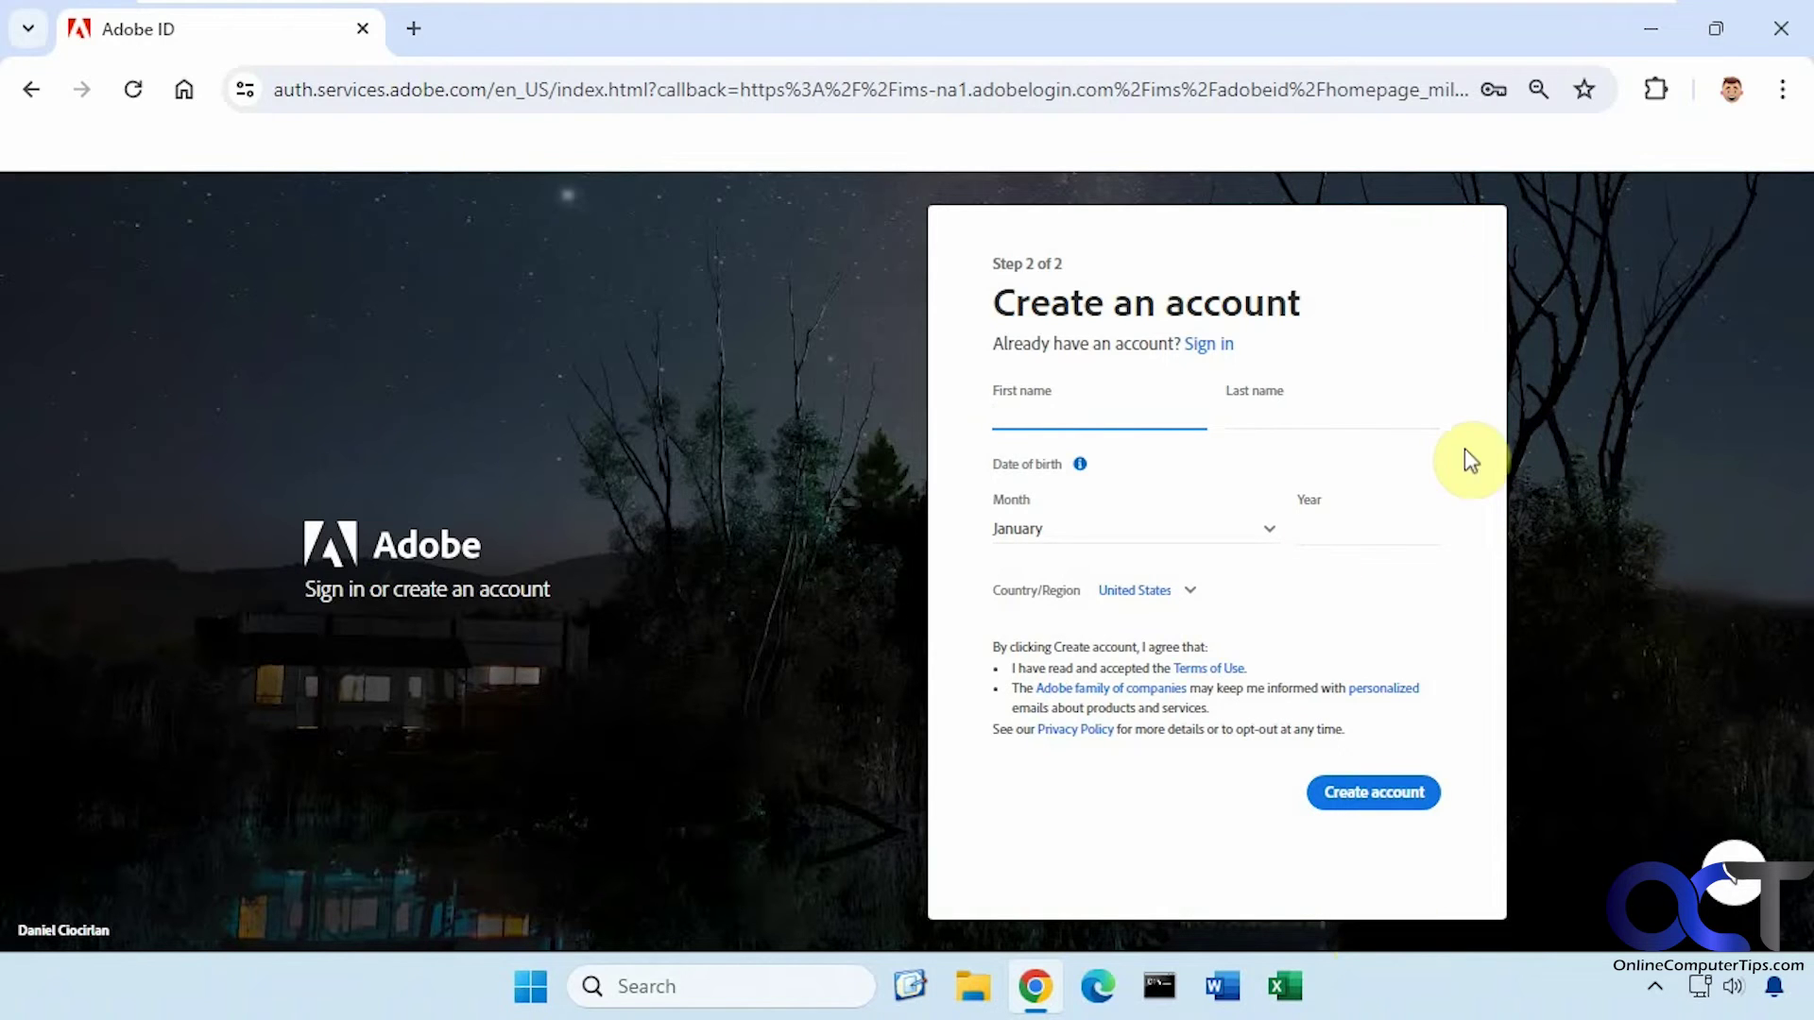
pyautogui.click(1781, 28)
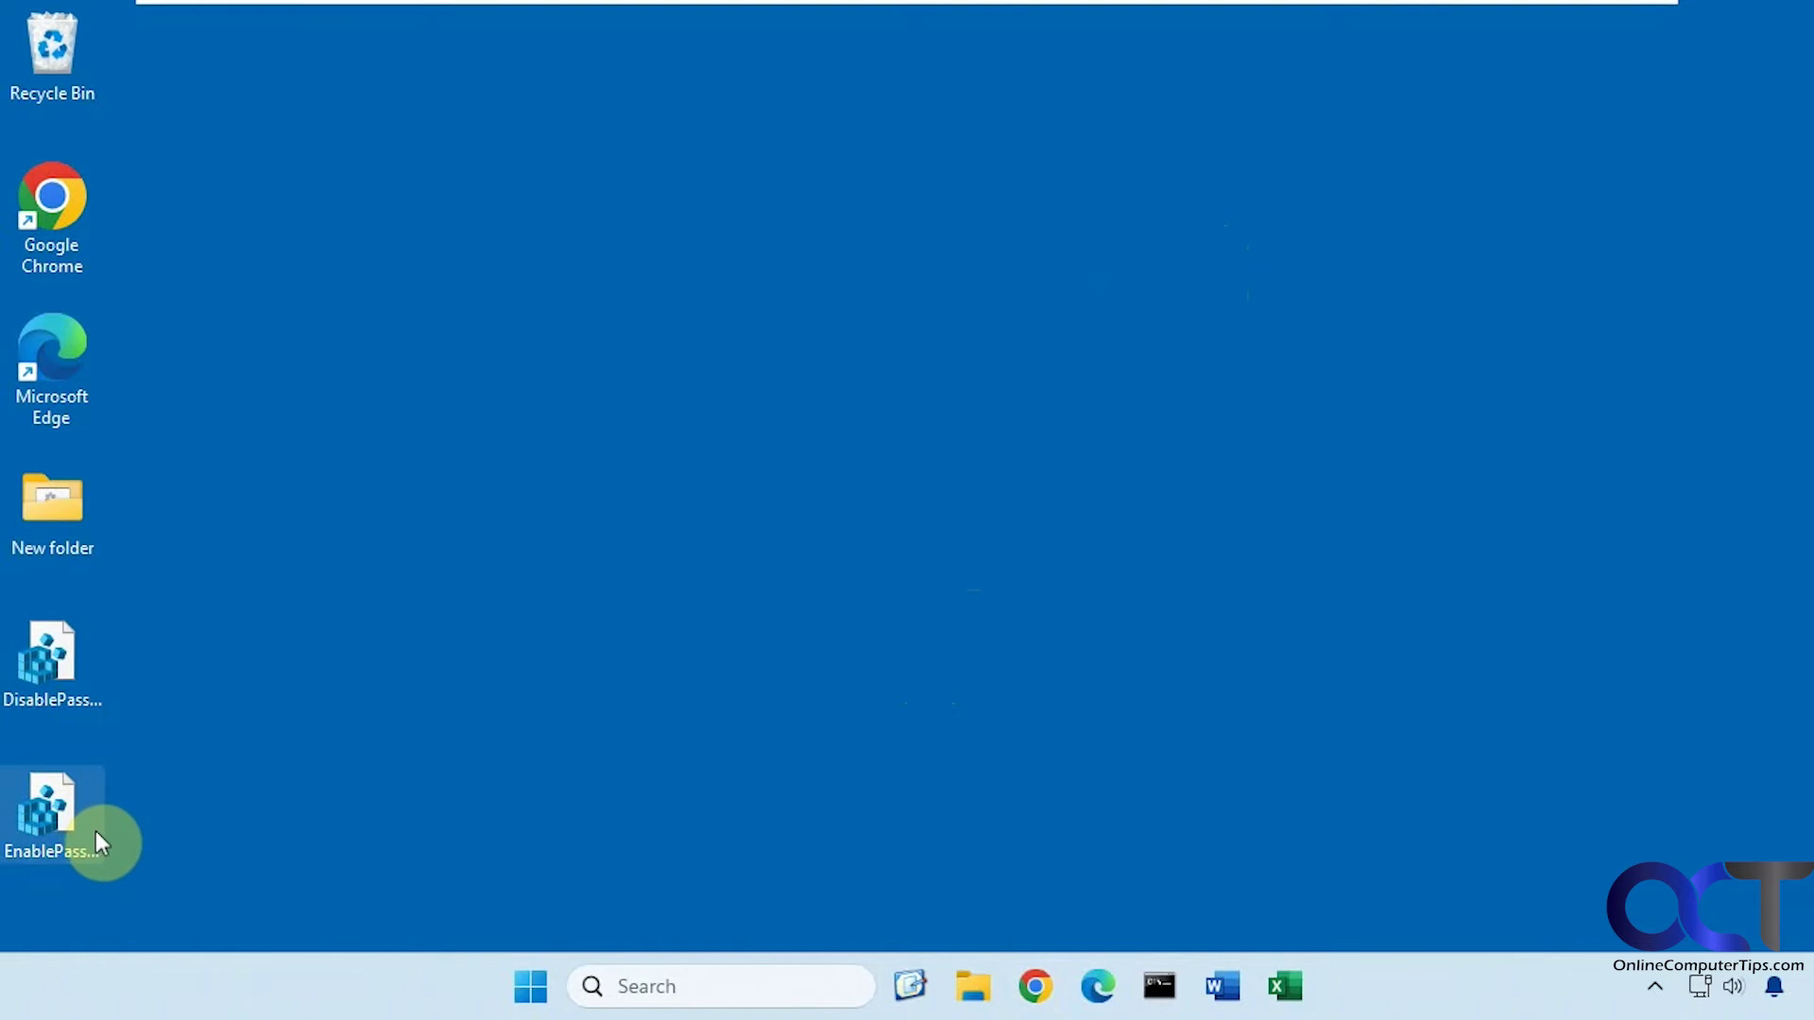
# Merge EnablePasswordsChrome.reg into the registry, accepting the Run, UAC and confirmation prompts
pyautogui.doubleClick(55, 814)
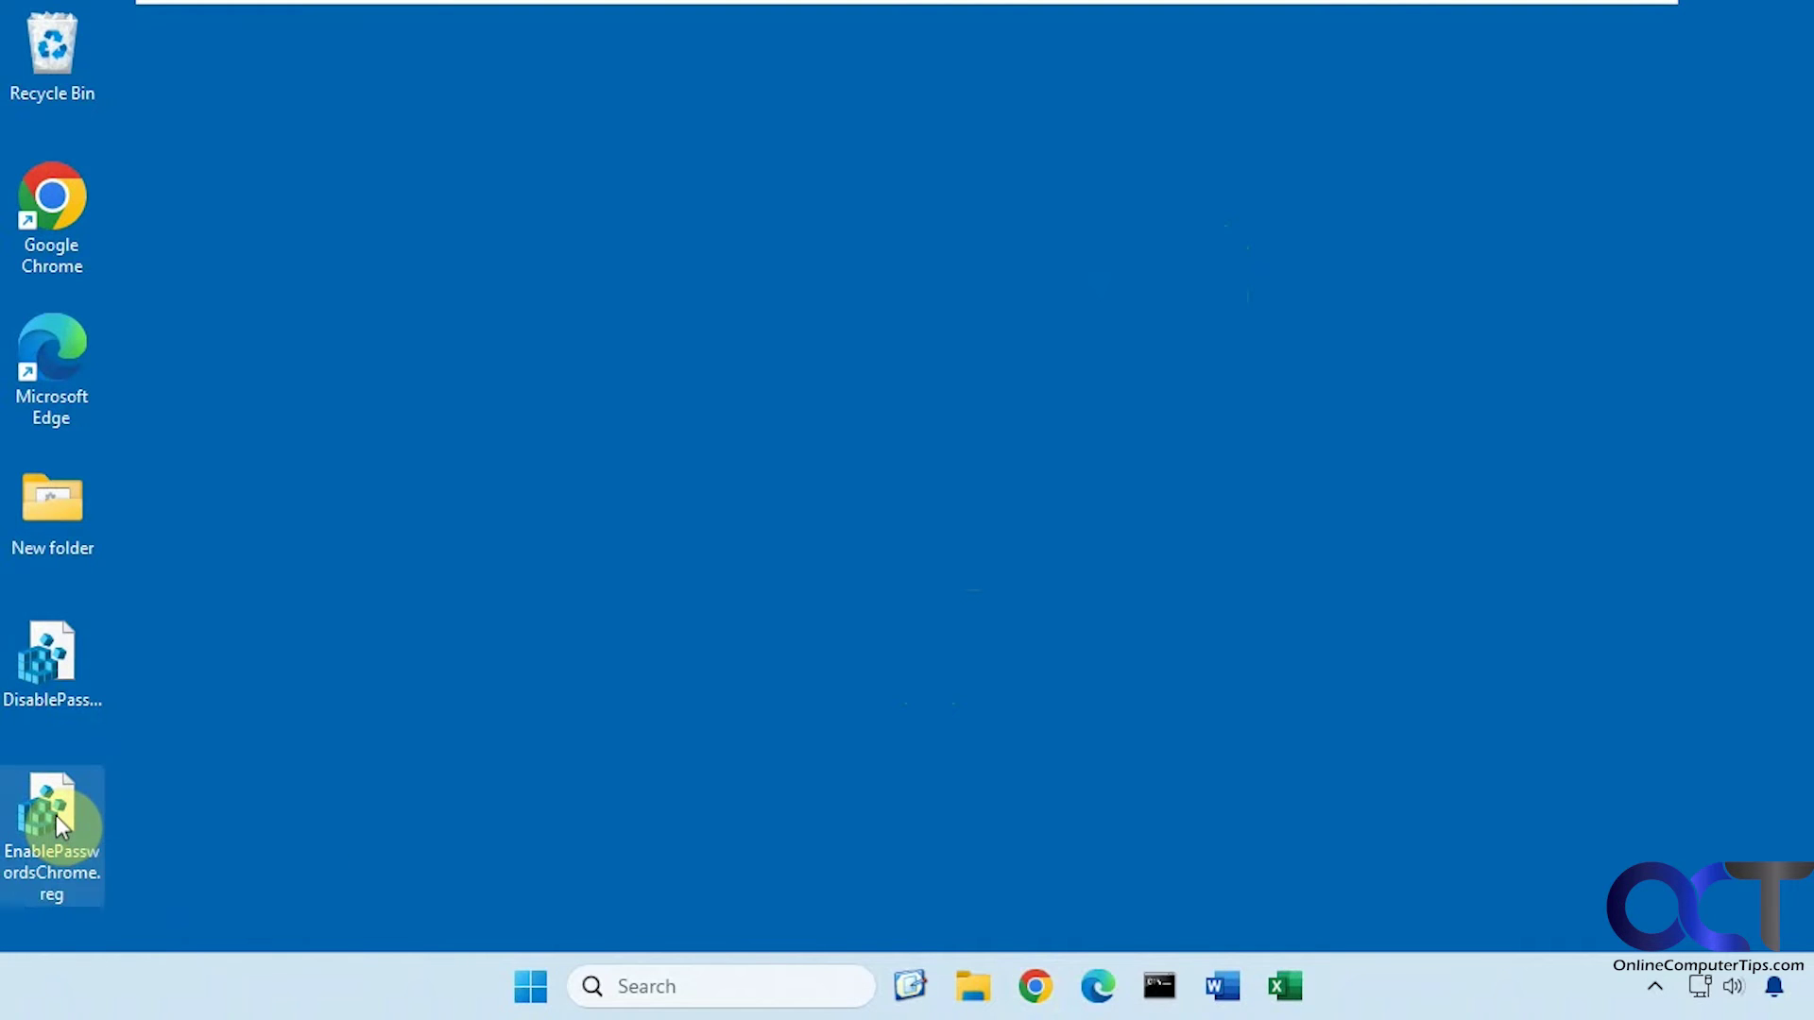
pyautogui.click(973, 522)
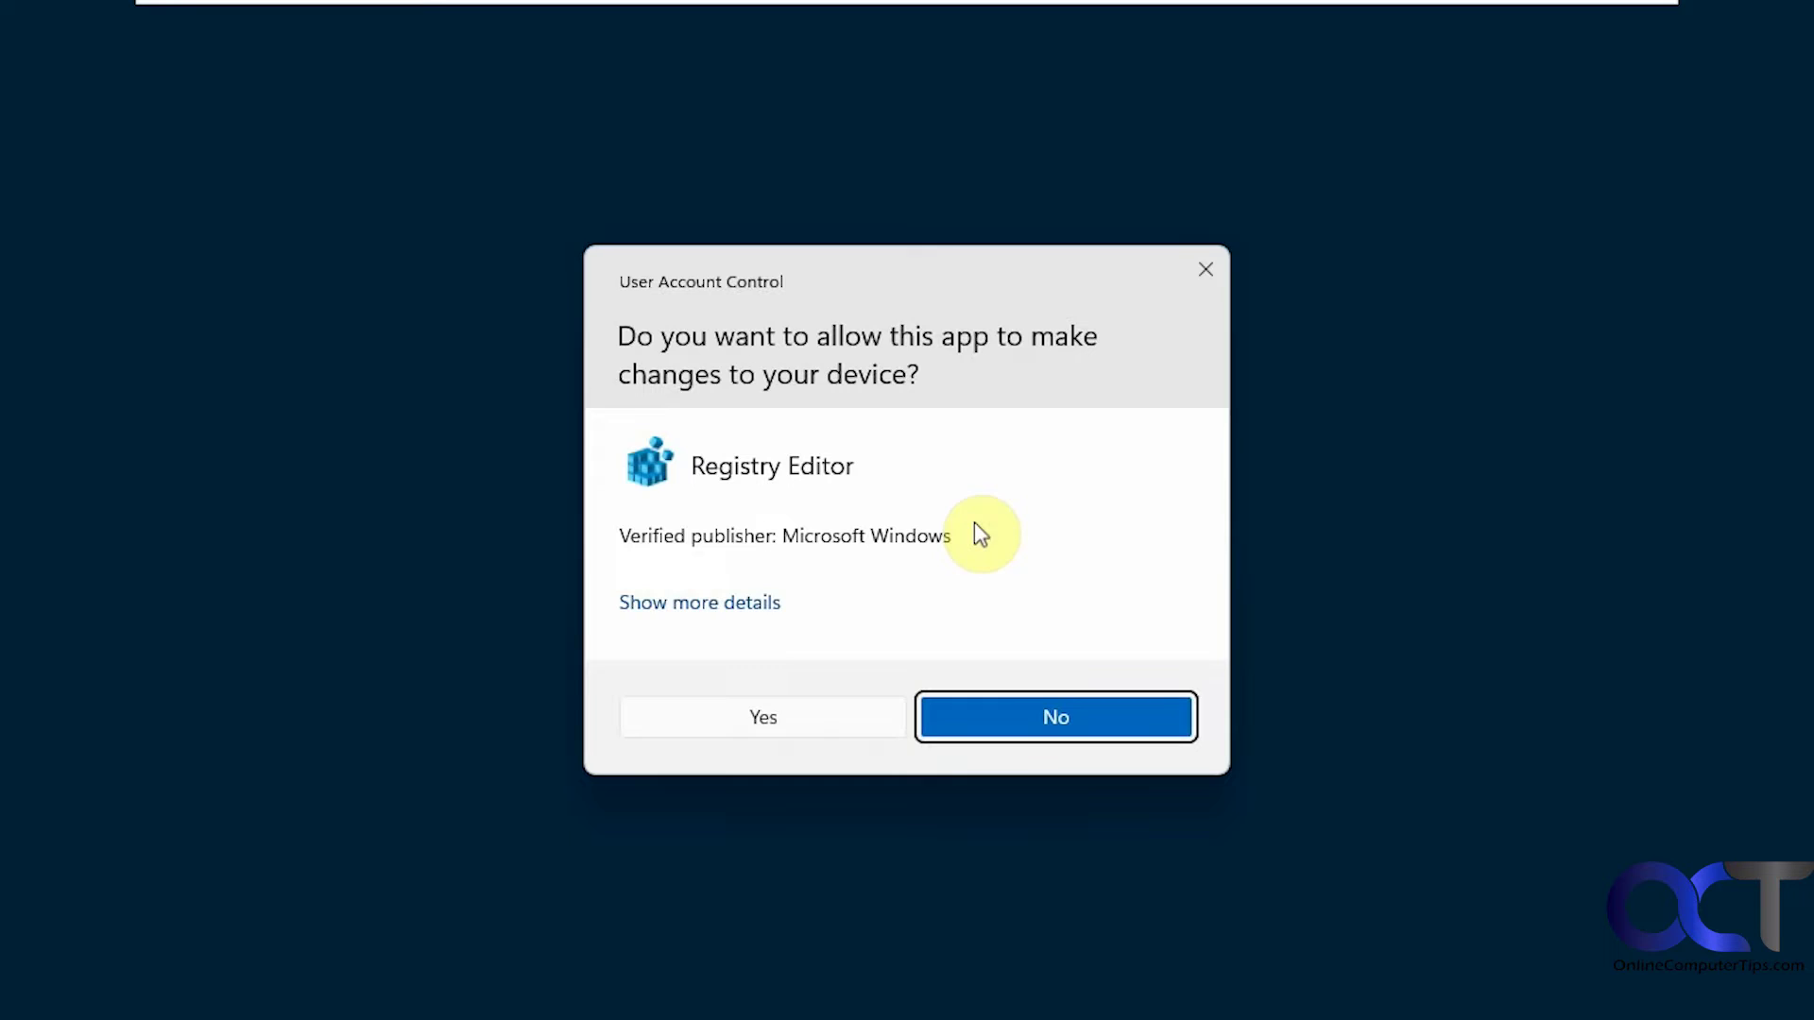
pyautogui.click(811, 733)
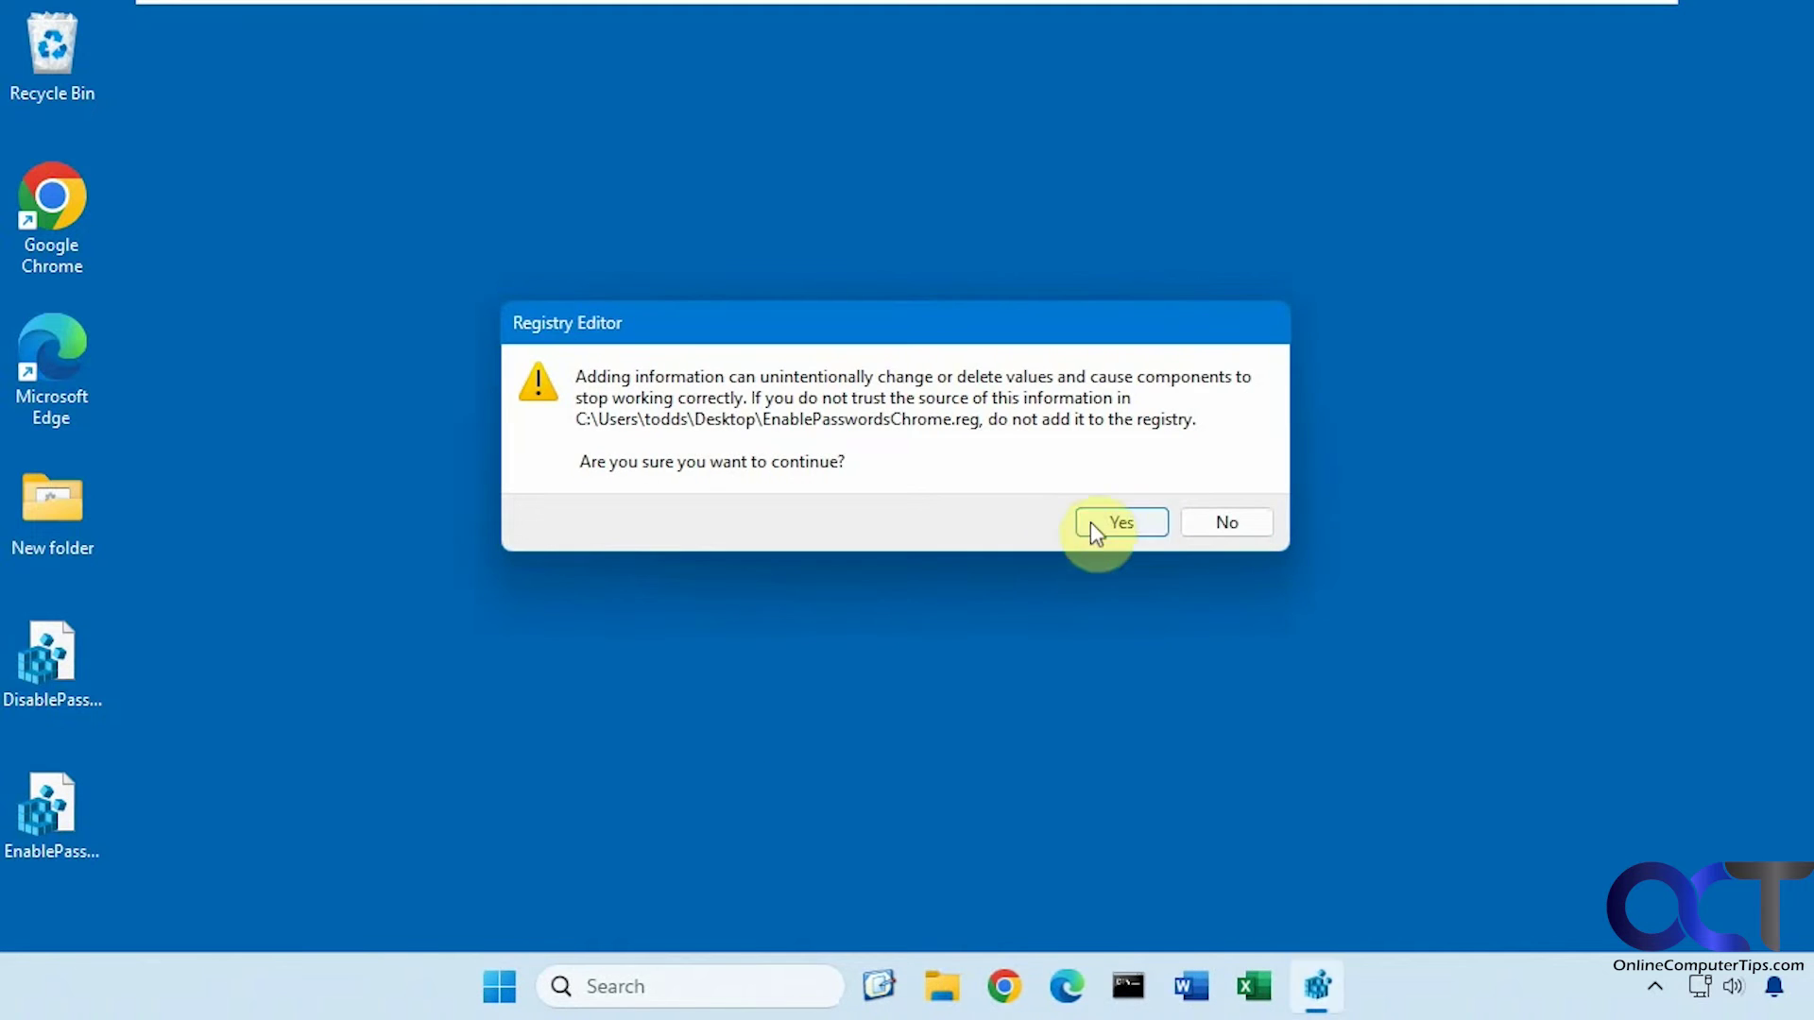
pyautogui.click(1093, 523)
pyautogui.click(1218, 490)
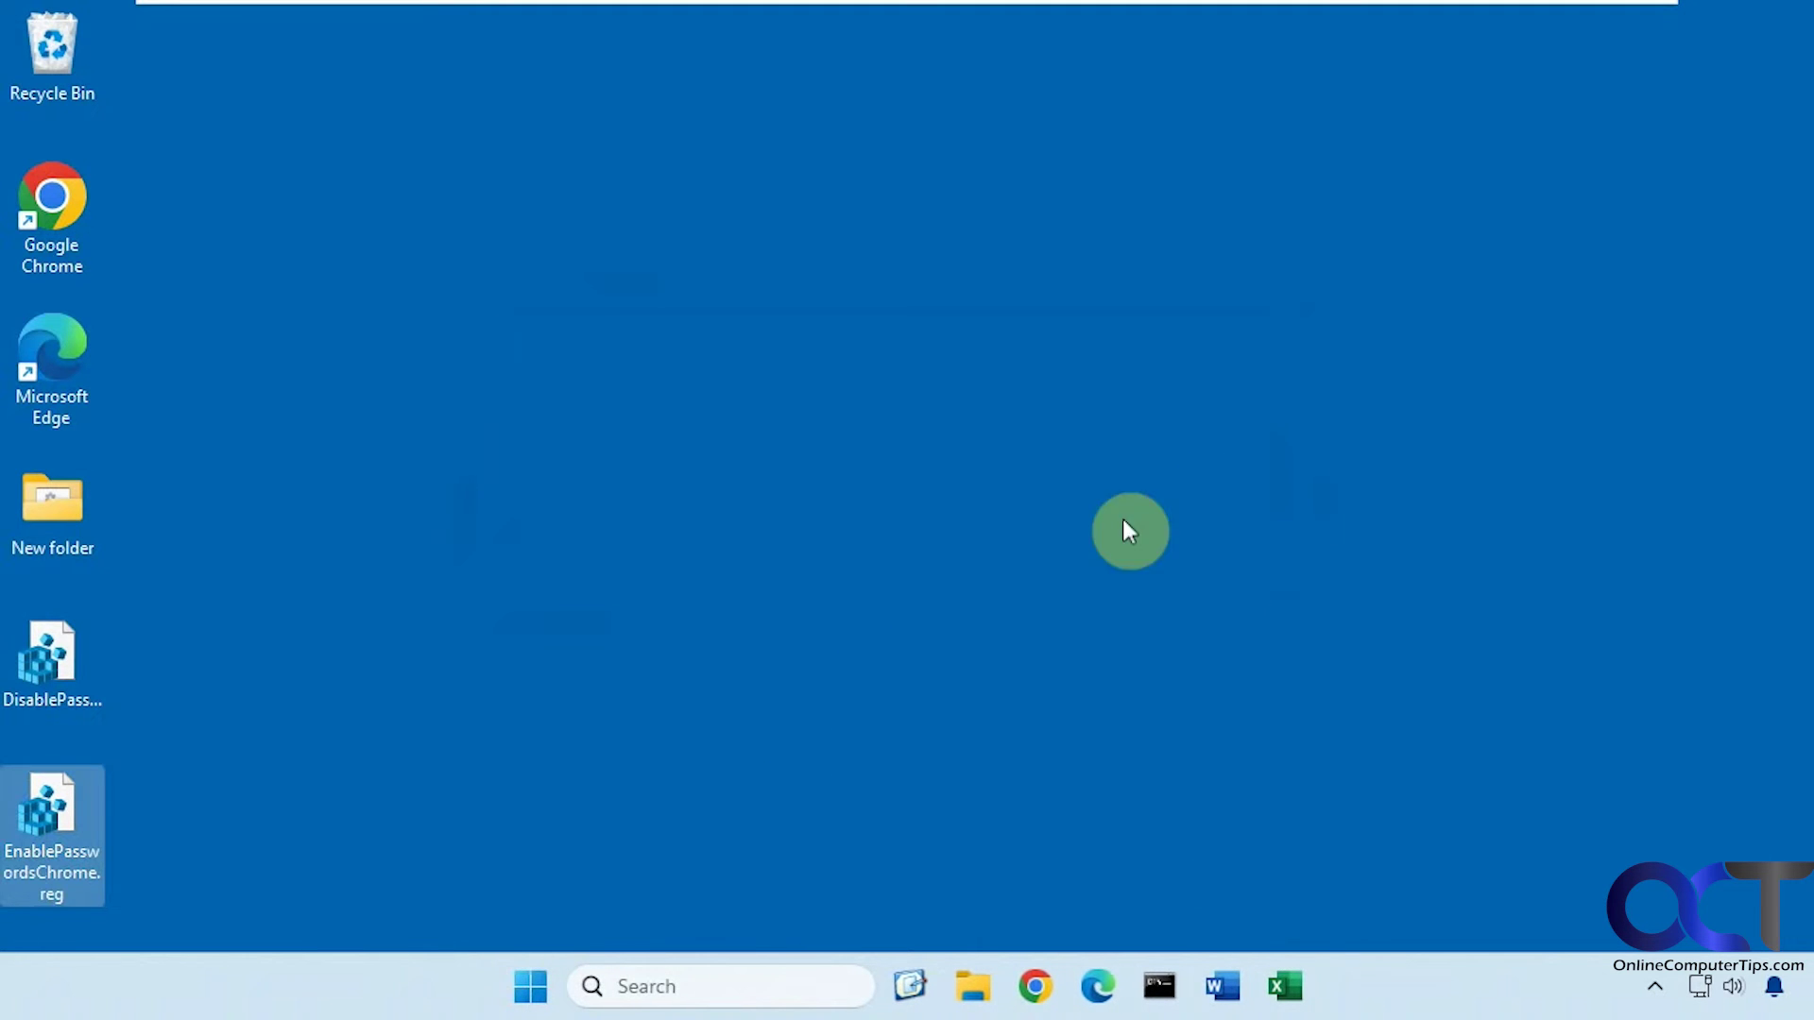
# Restart Windows from the Start menu power options
pyautogui.click(532, 985)
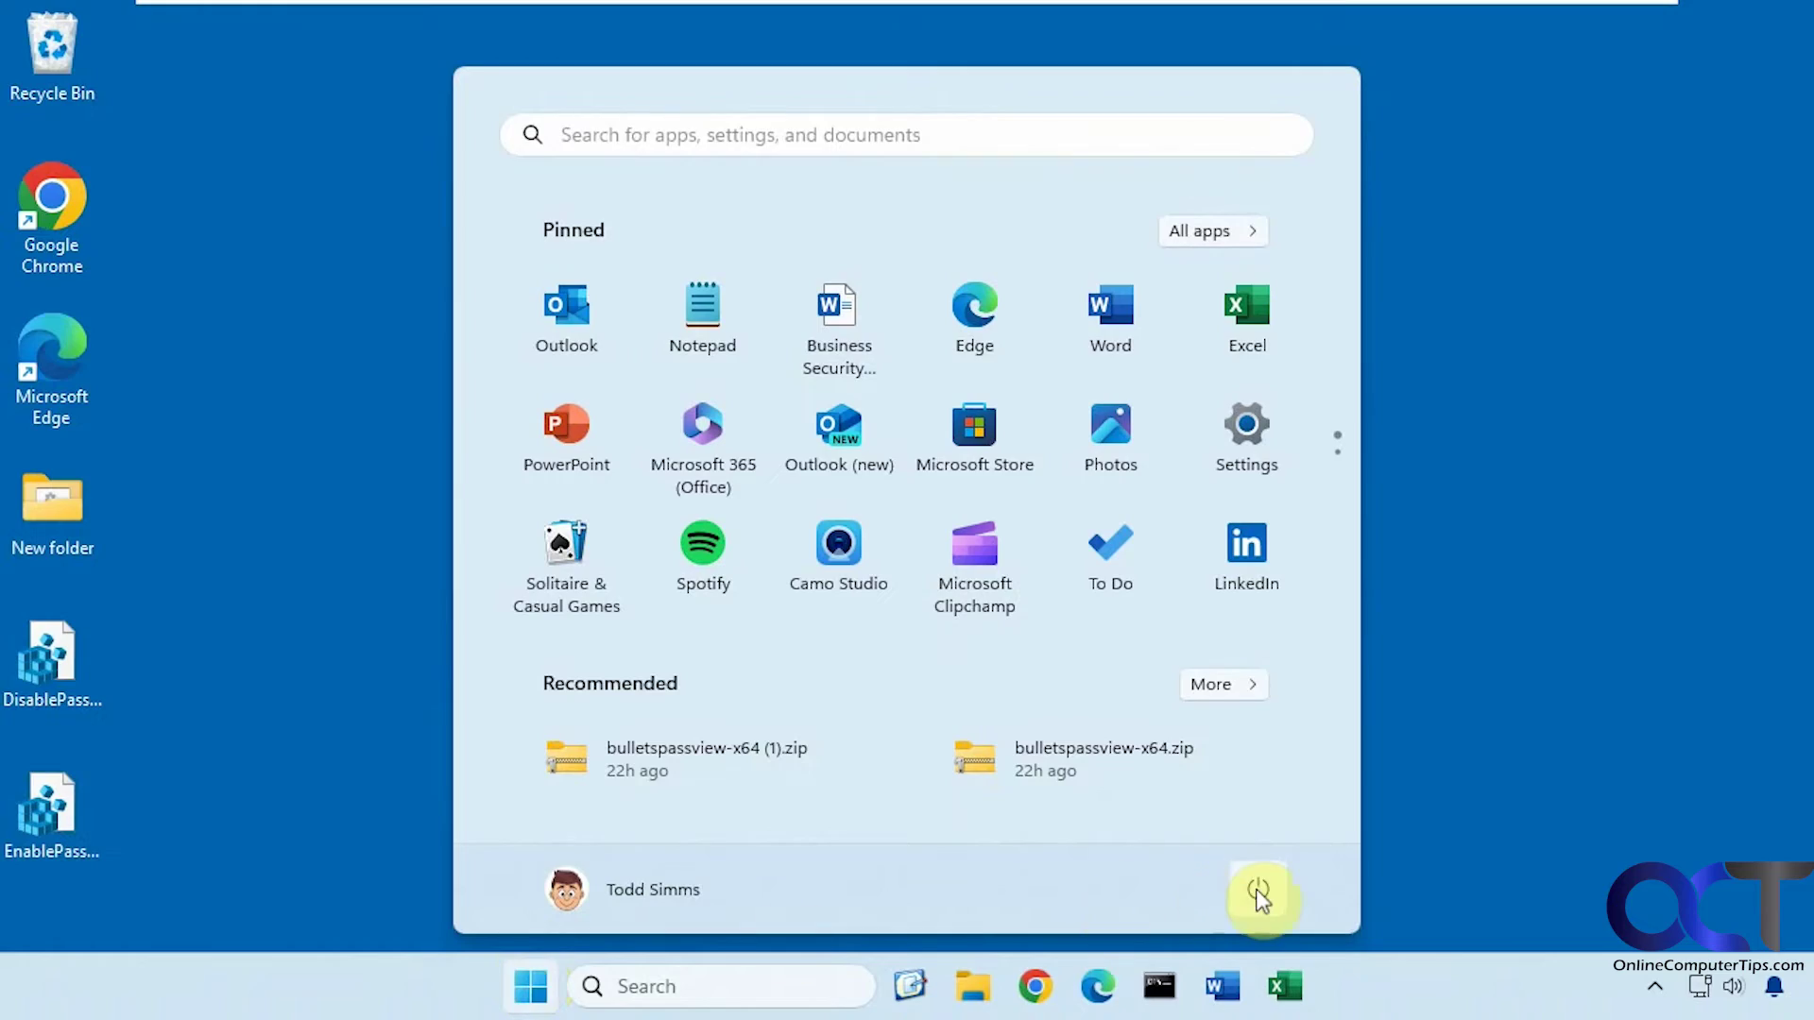
pyautogui.click(1257, 888)
pyautogui.click(1273, 822)
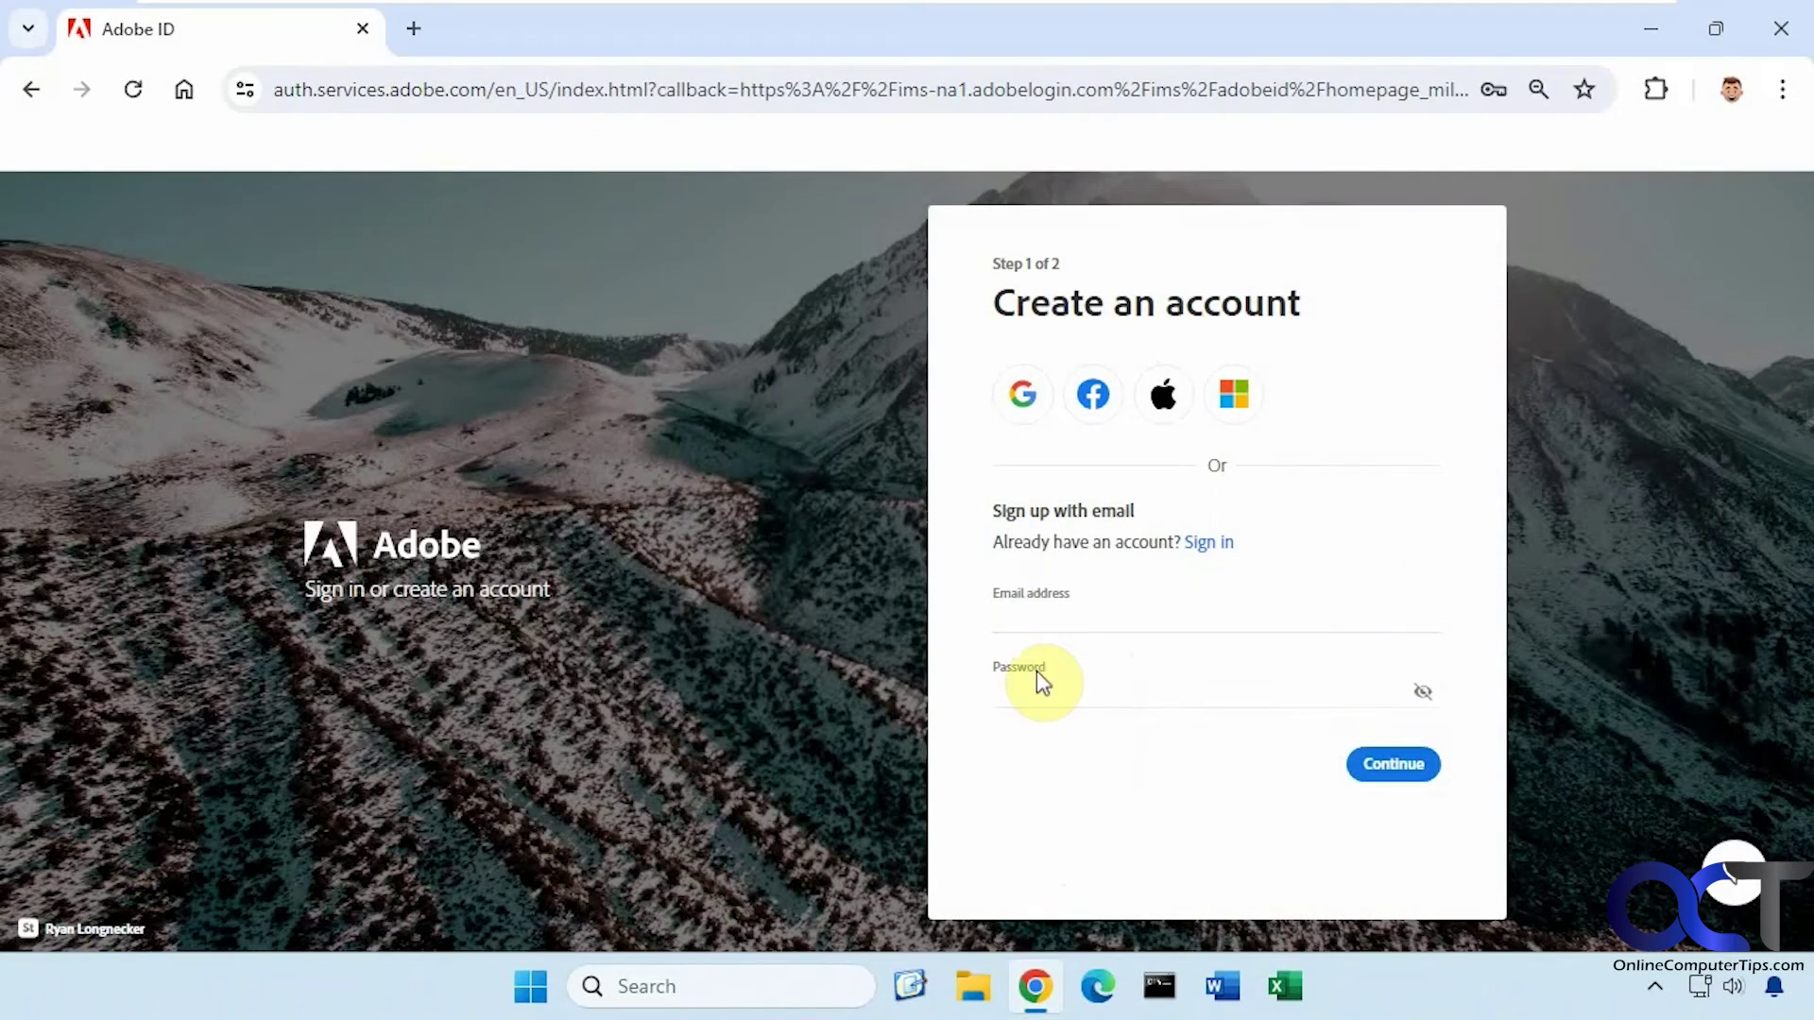
# Fill Adobe's sign-up form with a new test email address and a password
pyautogui.click(1033, 614)
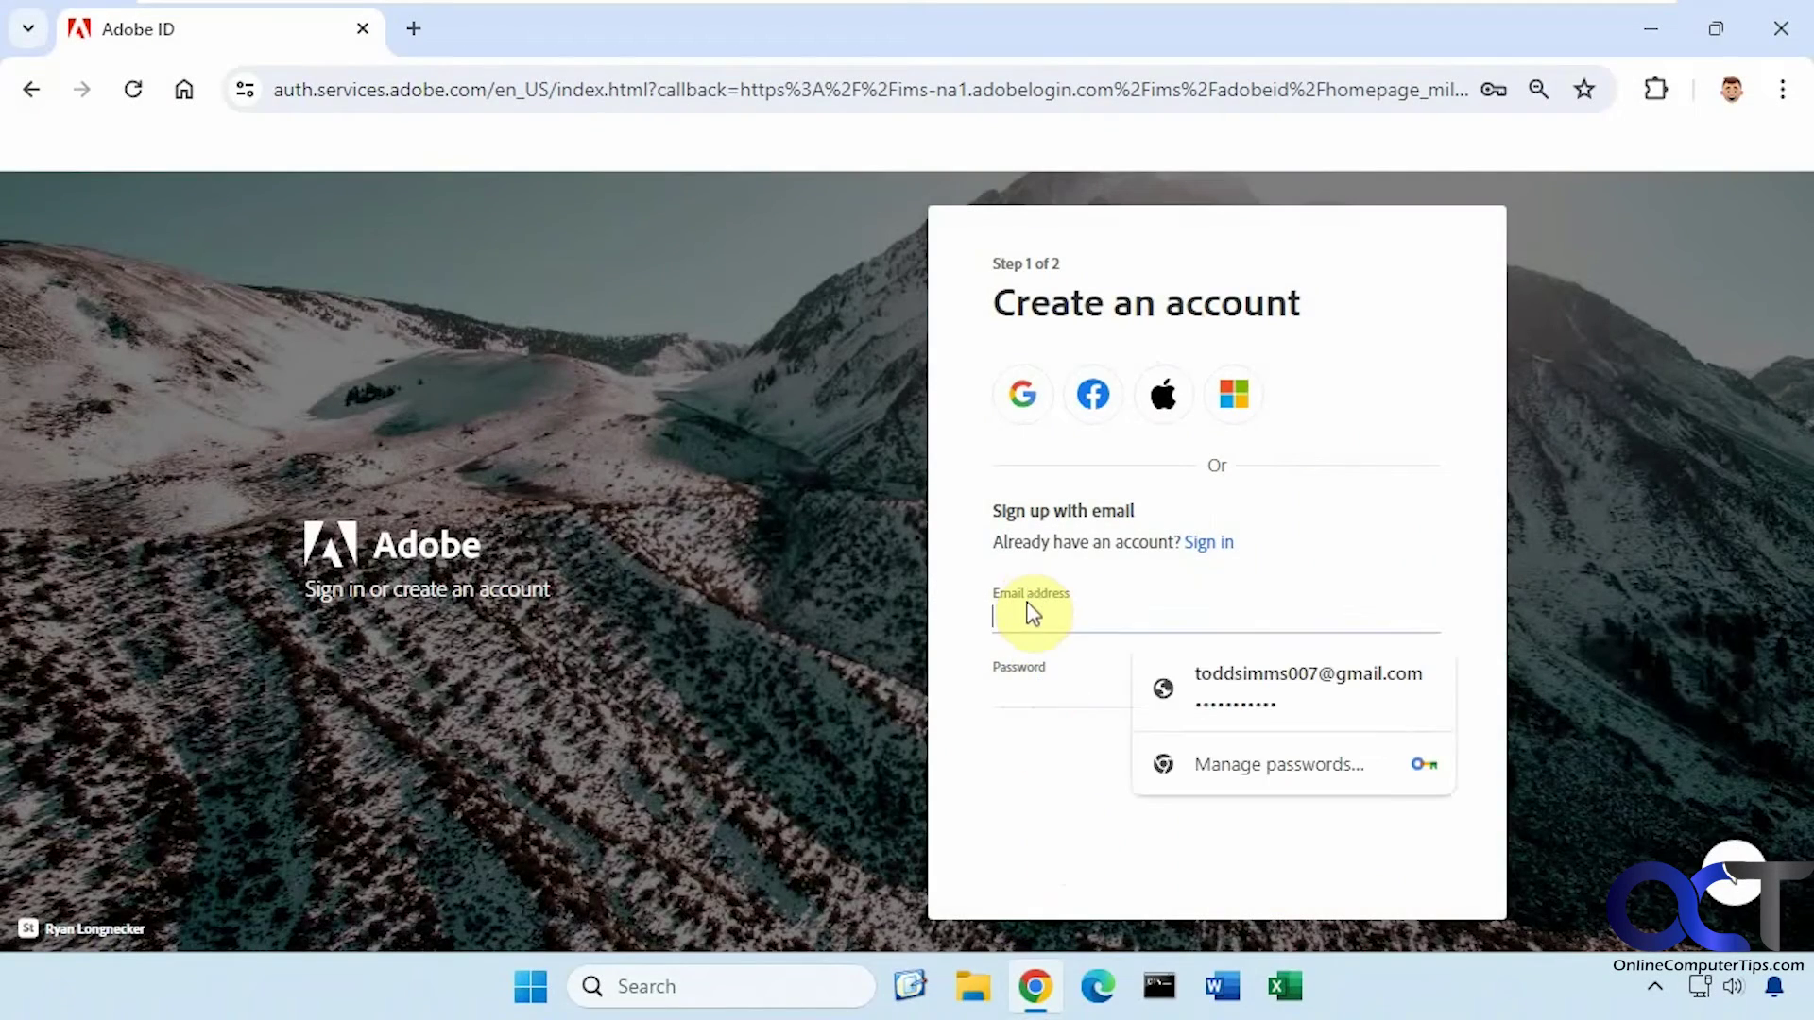
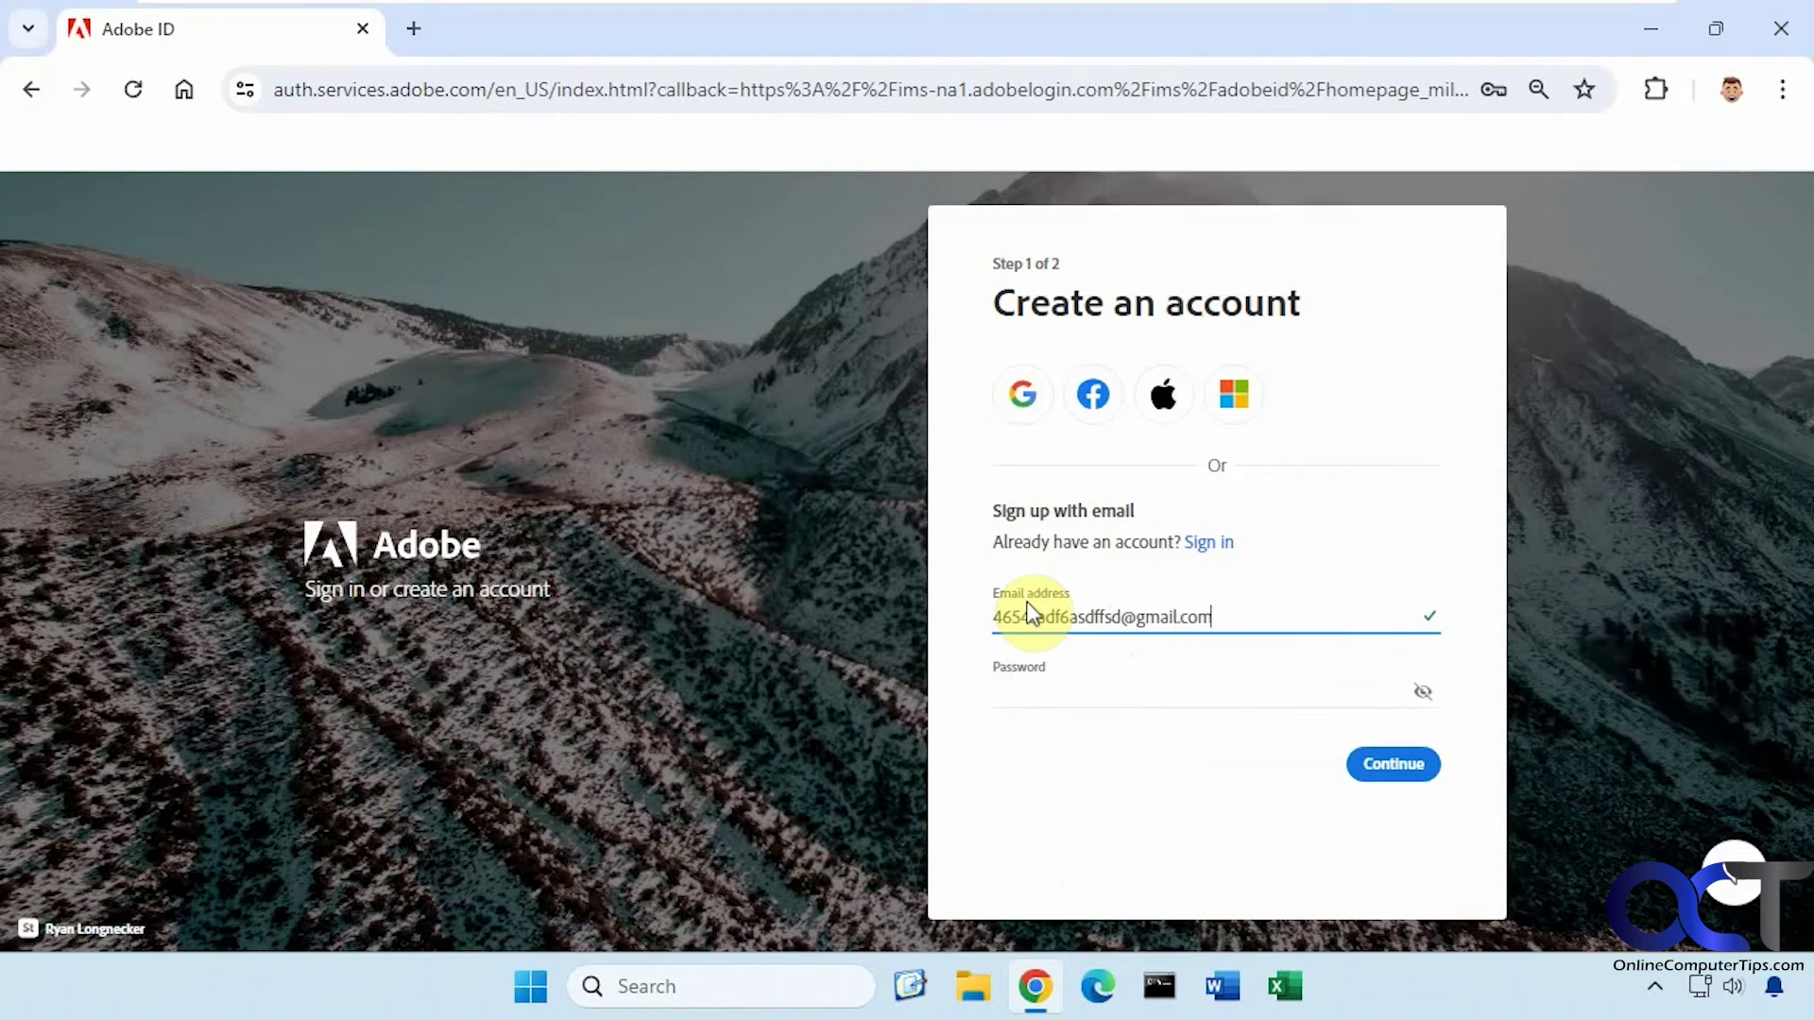
pyautogui.press('Tab')
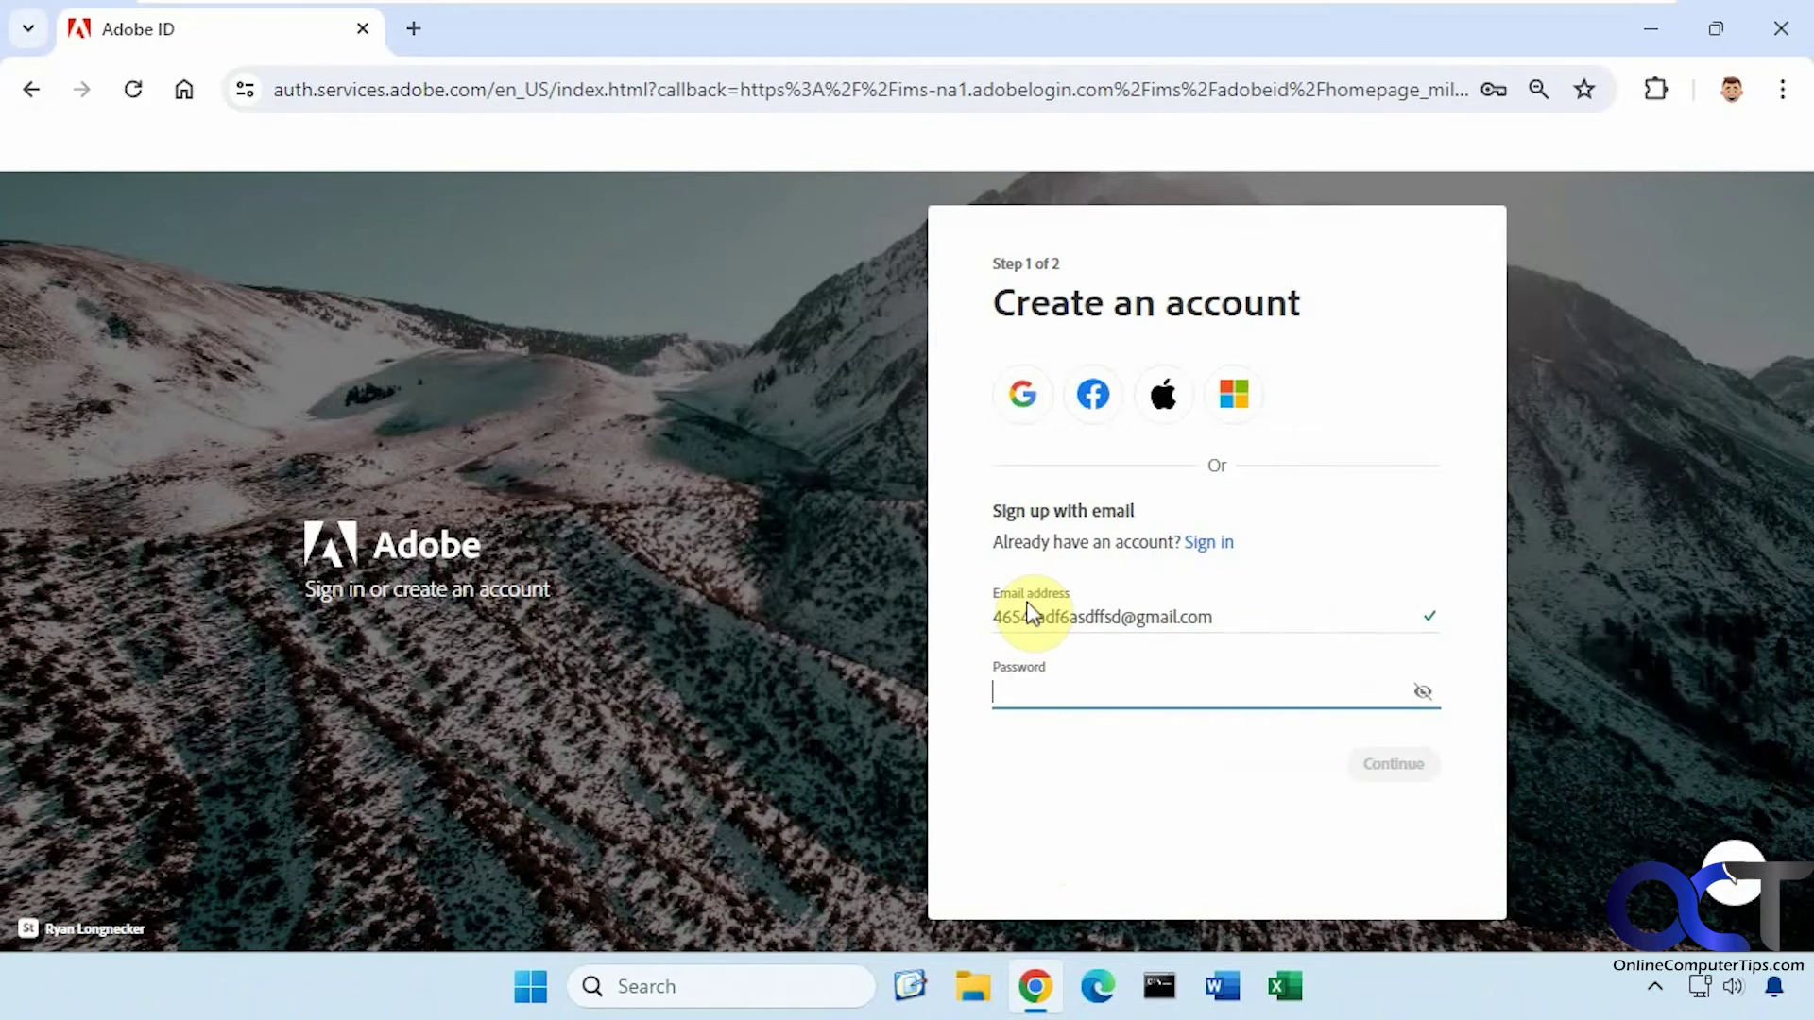
pyautogui.write('Pass')
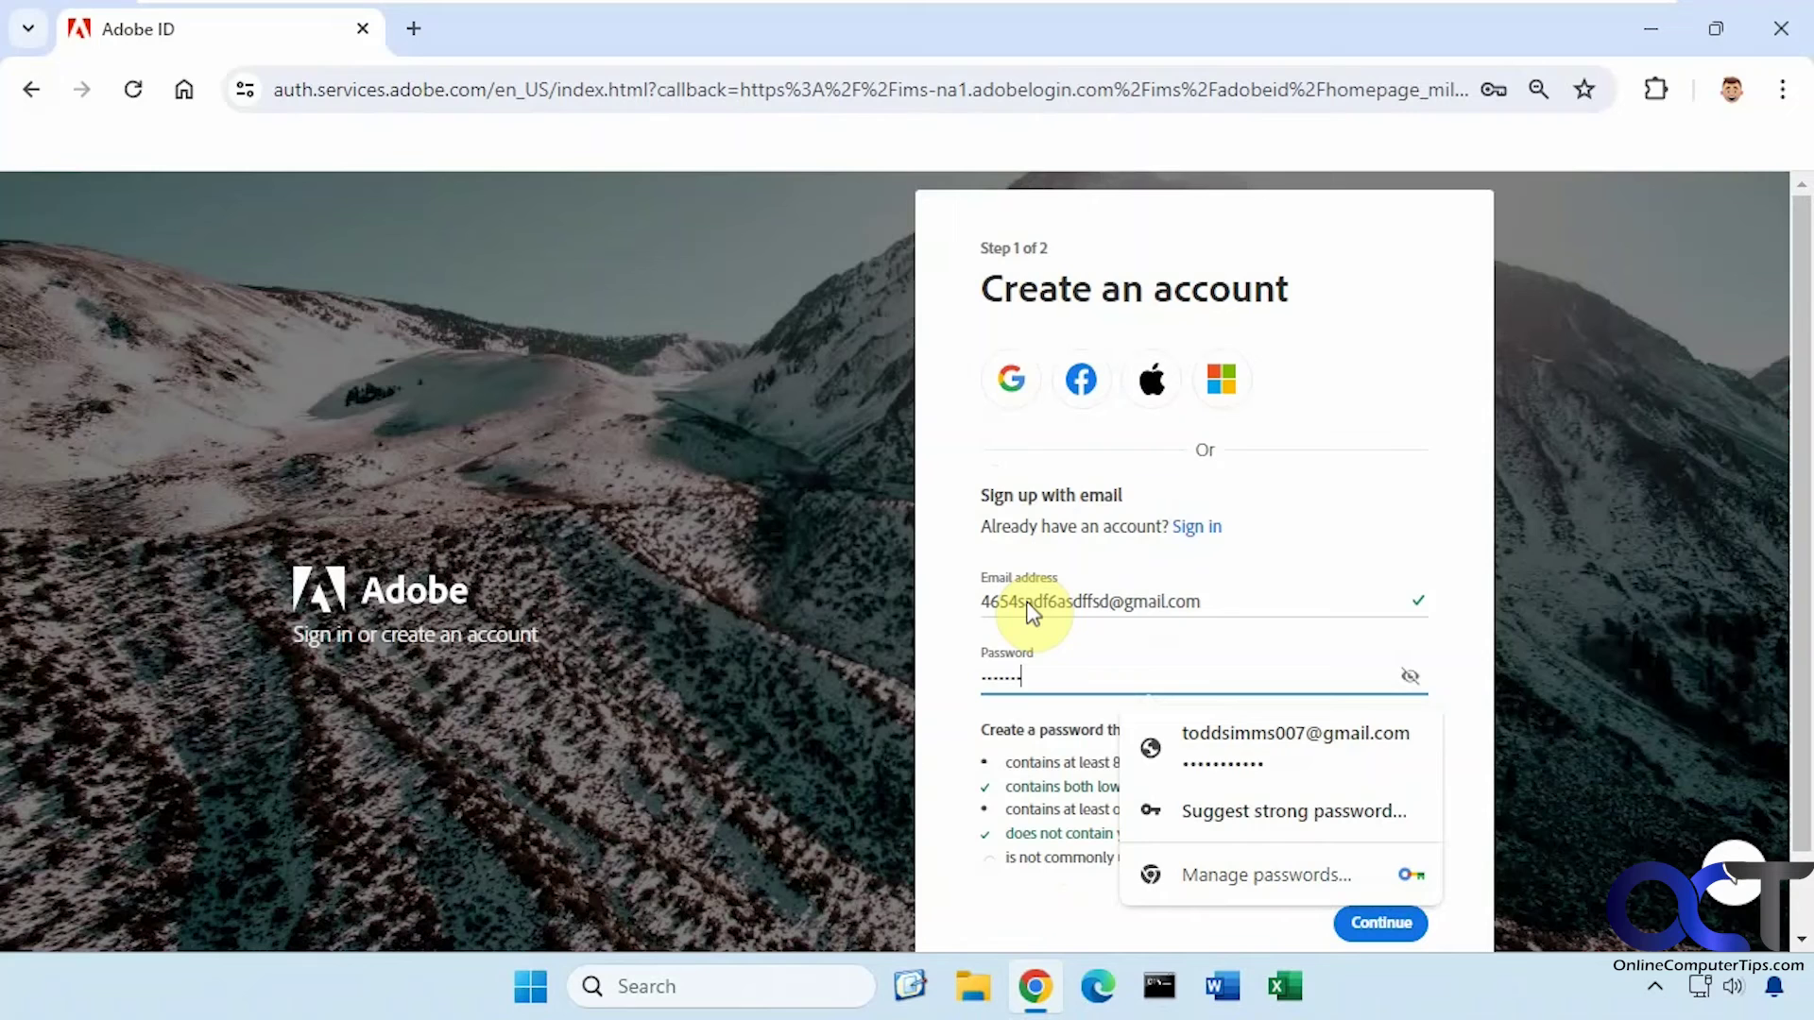
pyautogui.write('1')
# Continue to Step 2, dismiss Chrome's returning save-password offer, and minimize the browser
pyautogui.click(995, 905)
pyautogui.click(1381, 923)
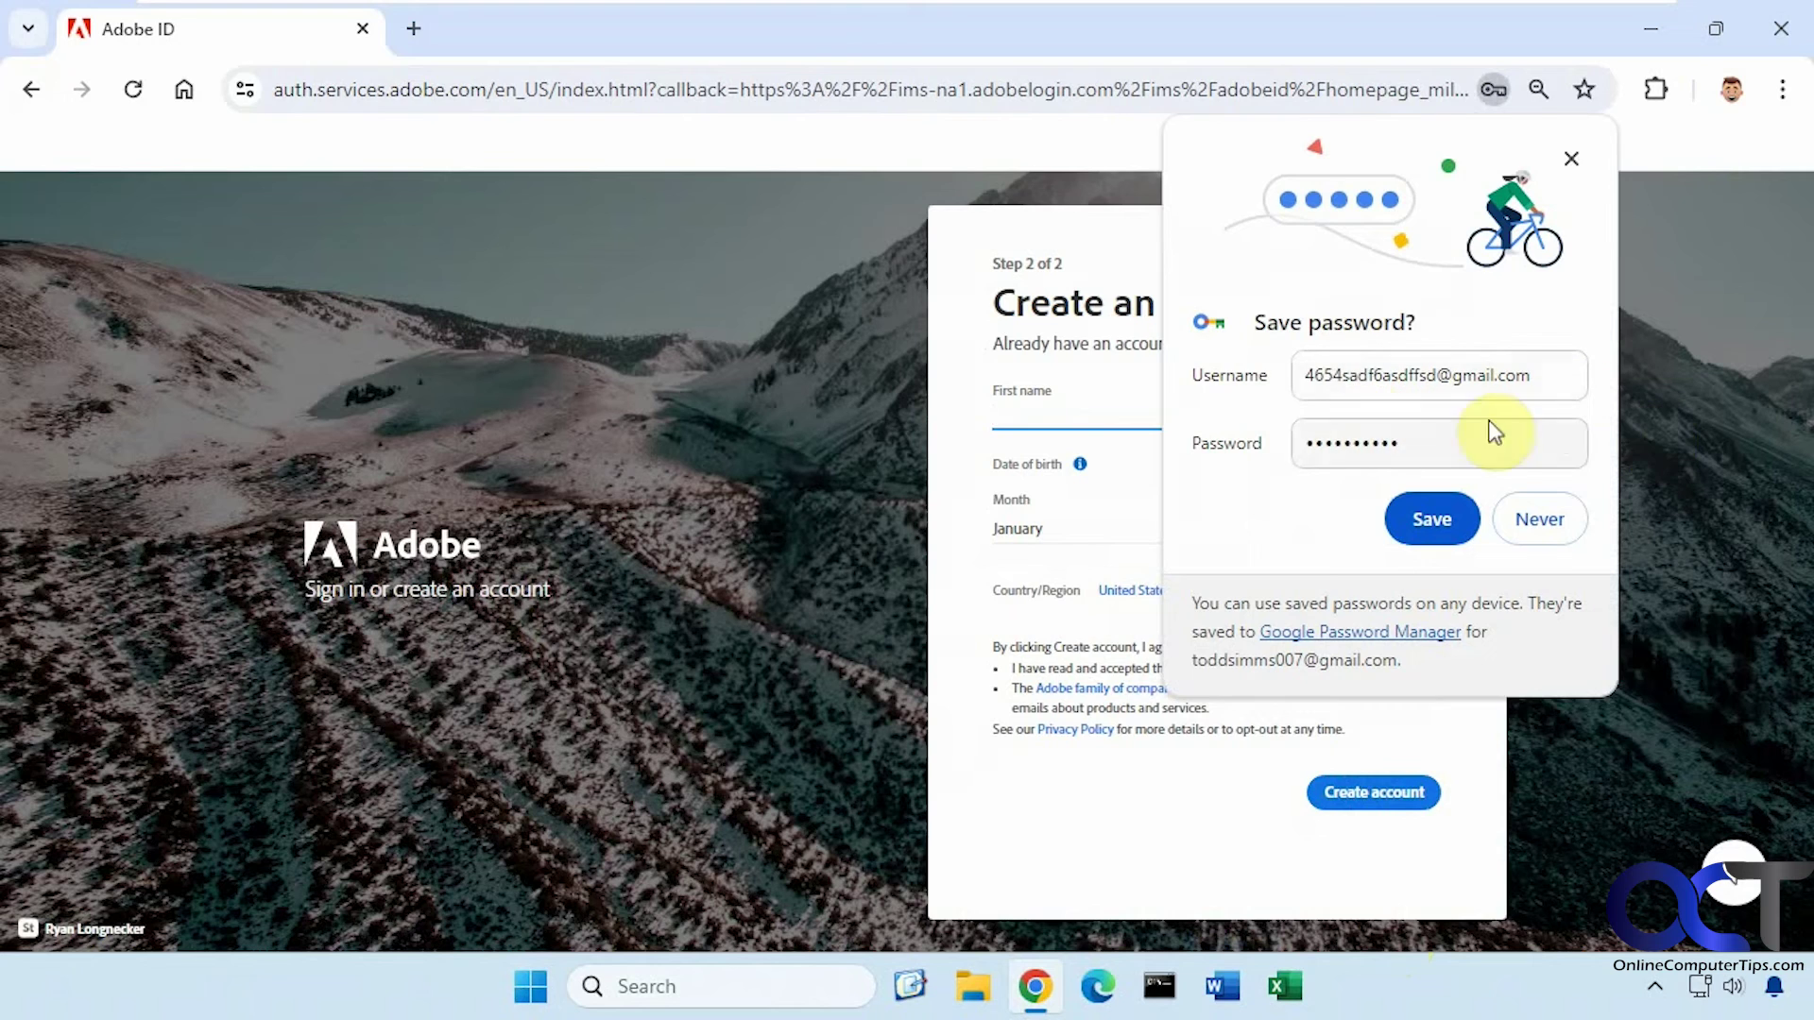
pyautogui.click(1570, 163)
pyautogui.click(1646, 32)
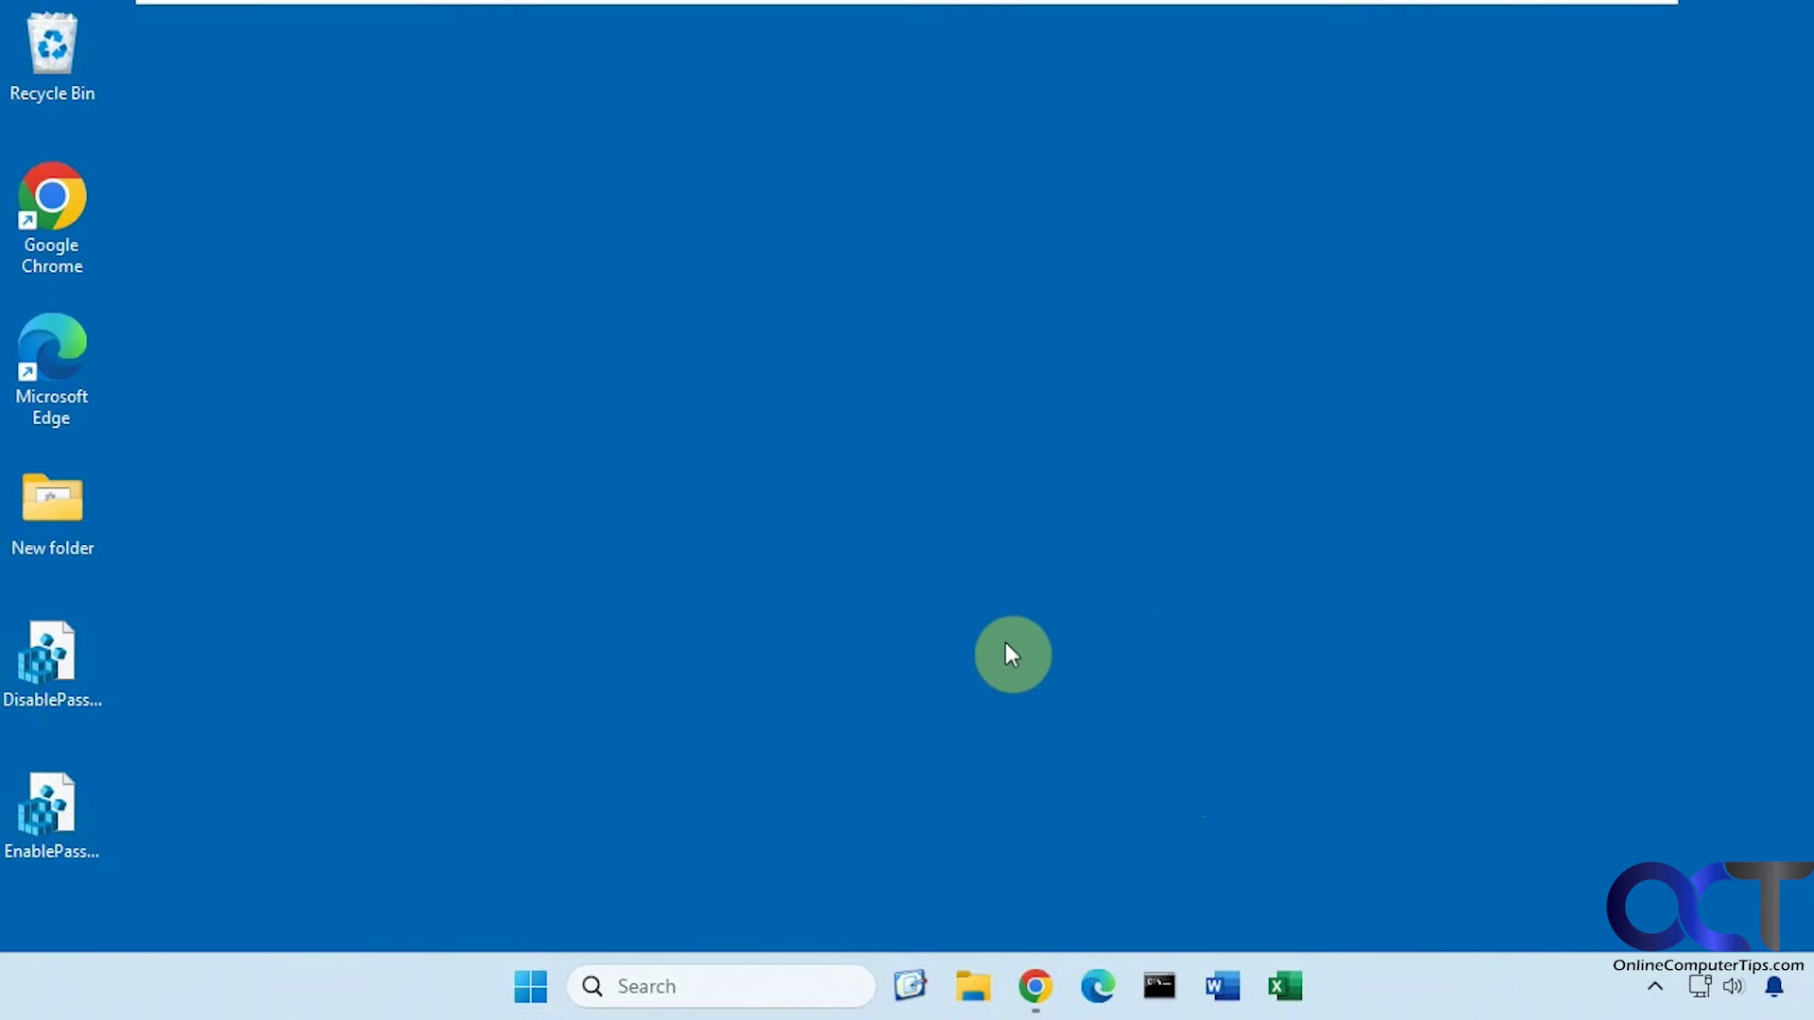
# Merge DisablePasswordsChrome.reg into the registry again, accepting every prompt
pyautogui.doubleClick(39, 672)
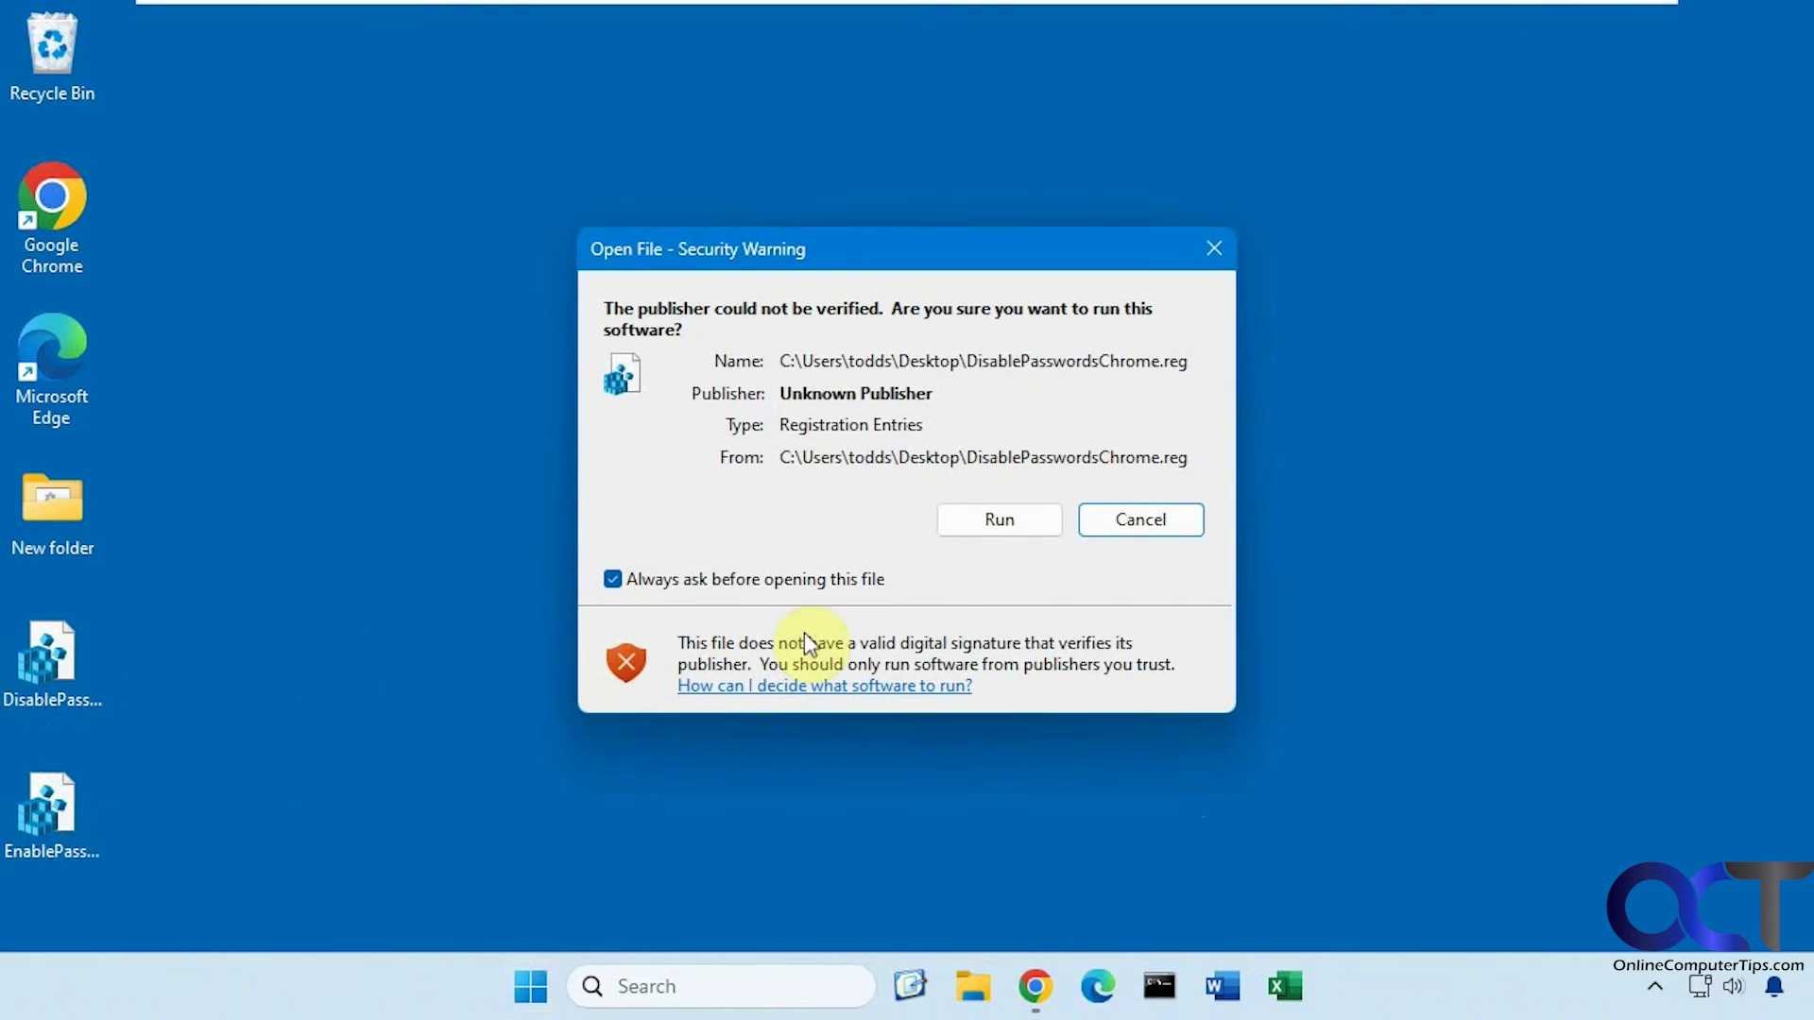
pyautogui.click(1020, 525)
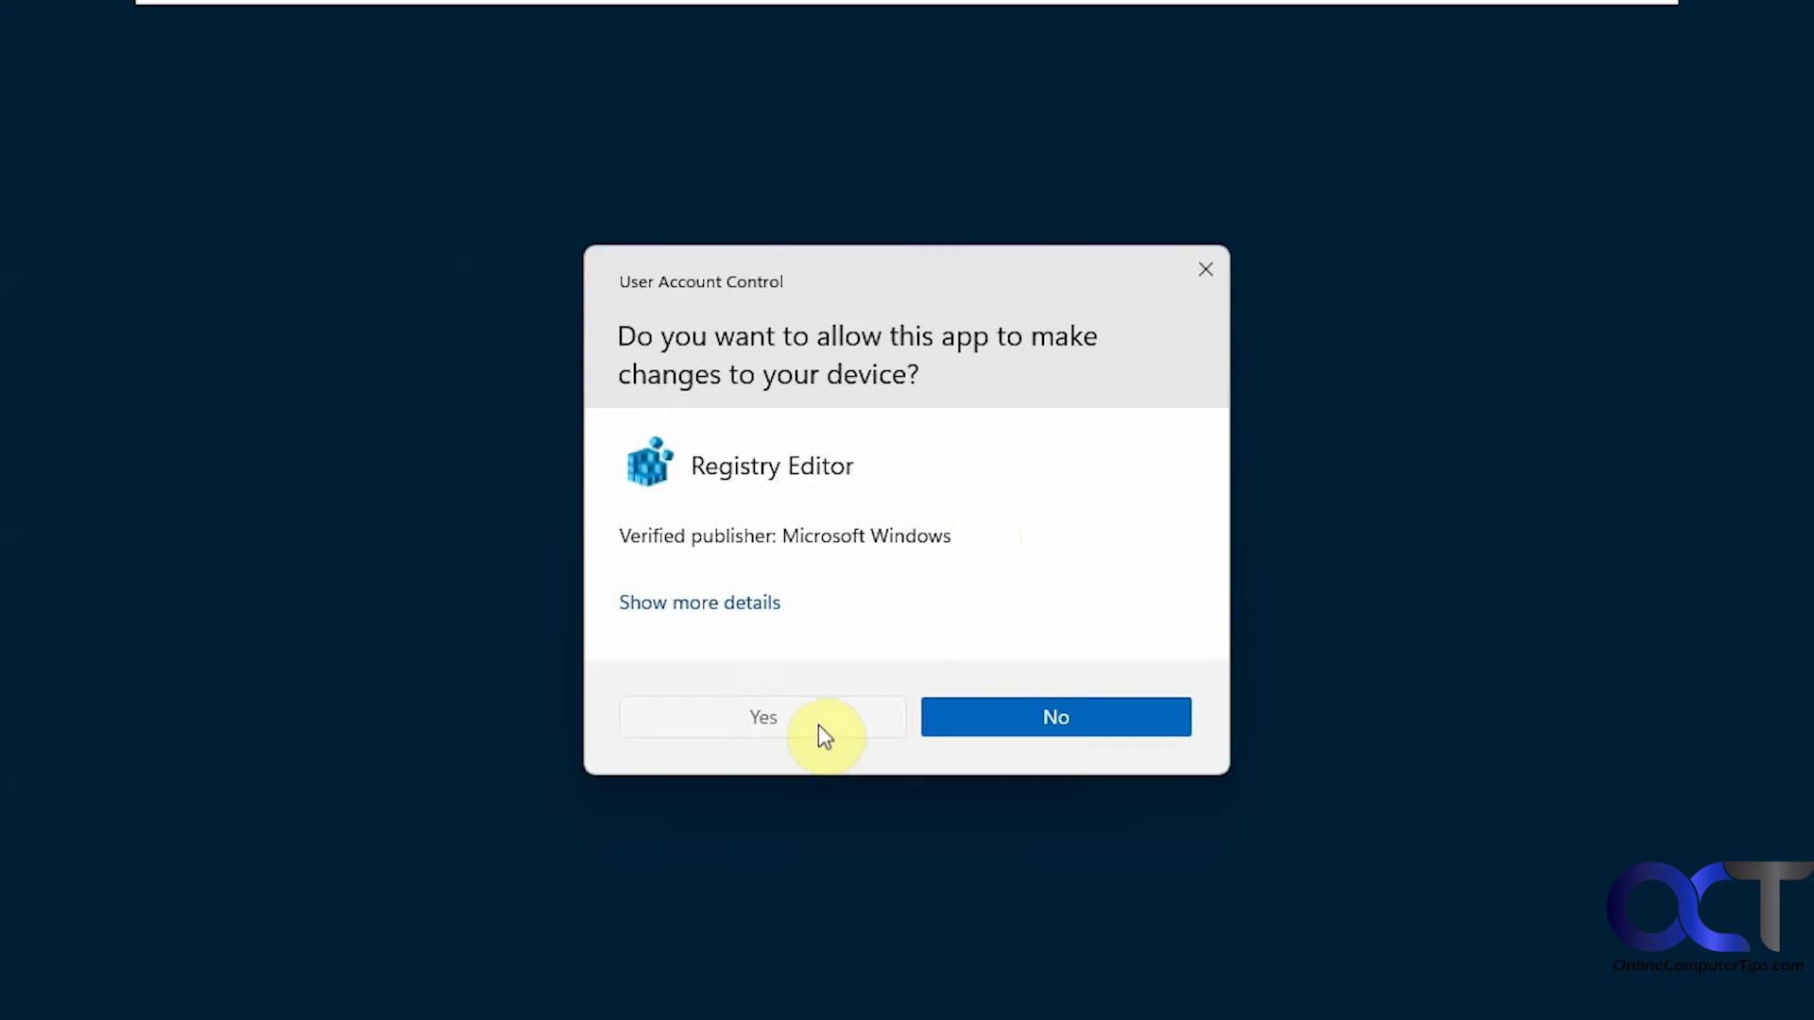
pyautogui.click(818, 725)
pyautogui.click(1116, 529)
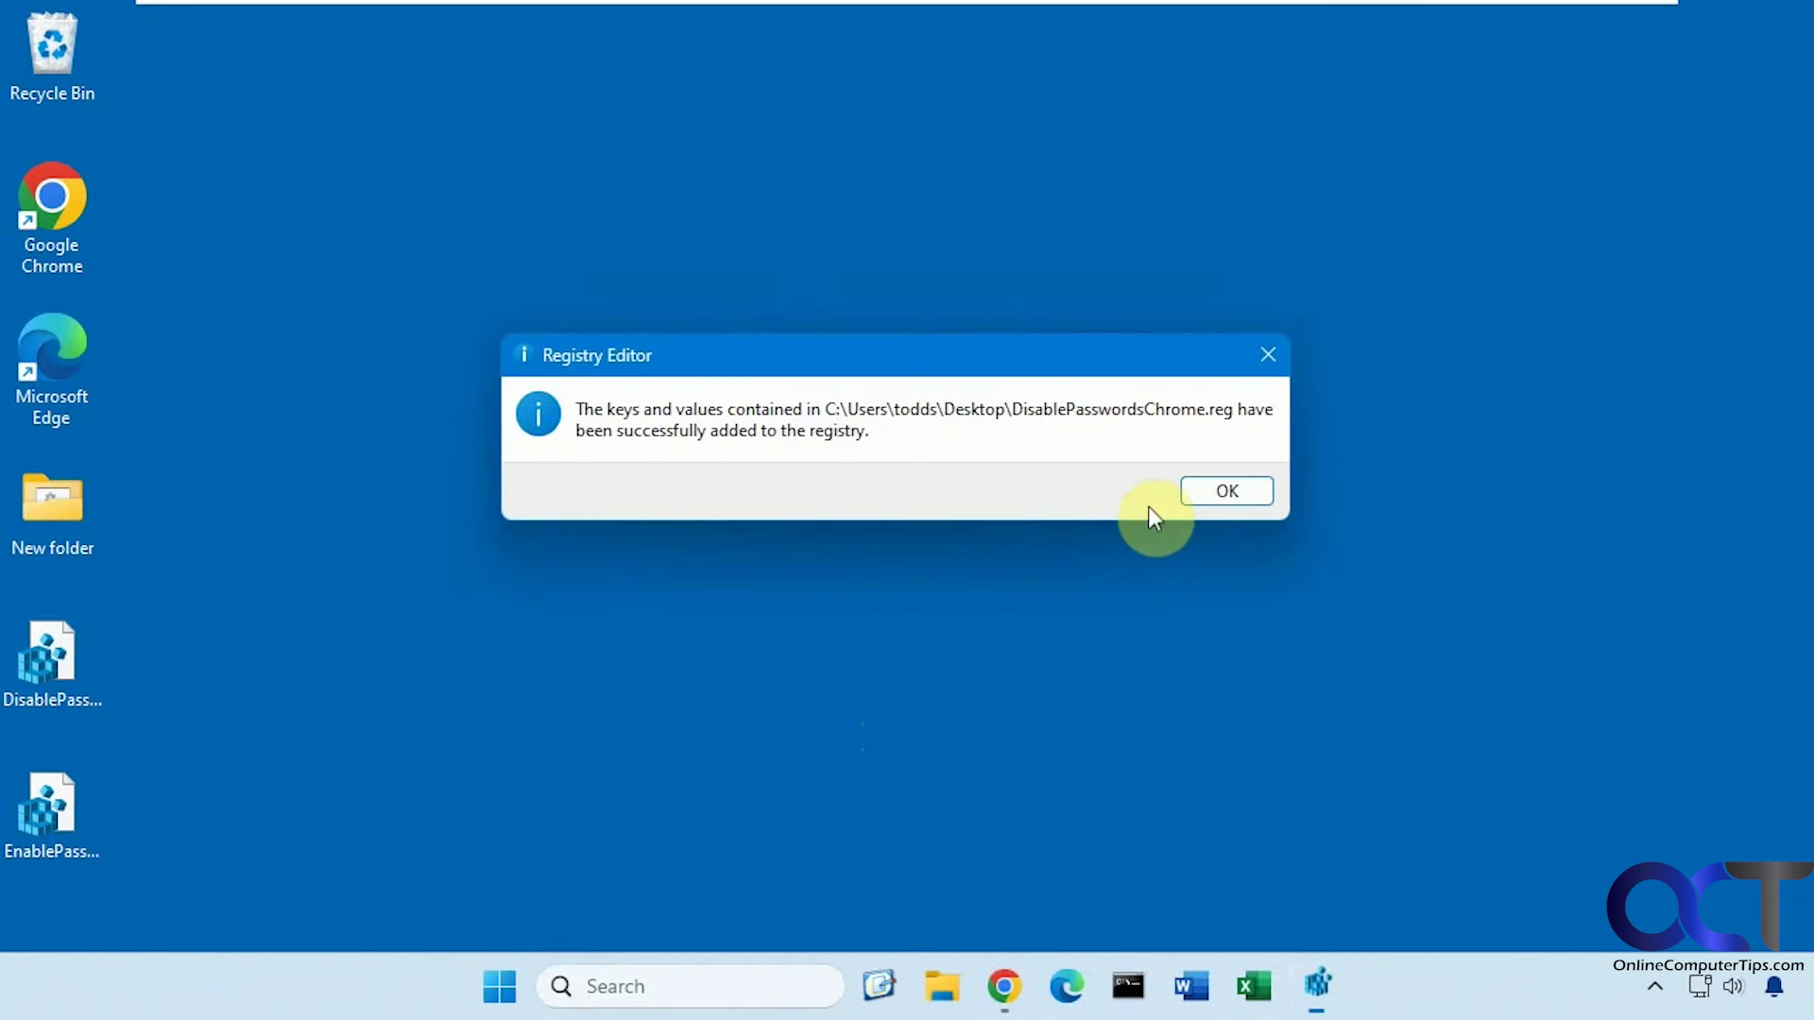
pyautogui.click(1207, 491)
# Restart Windows from the Start menu power options
pyautogui.click(529, 990)
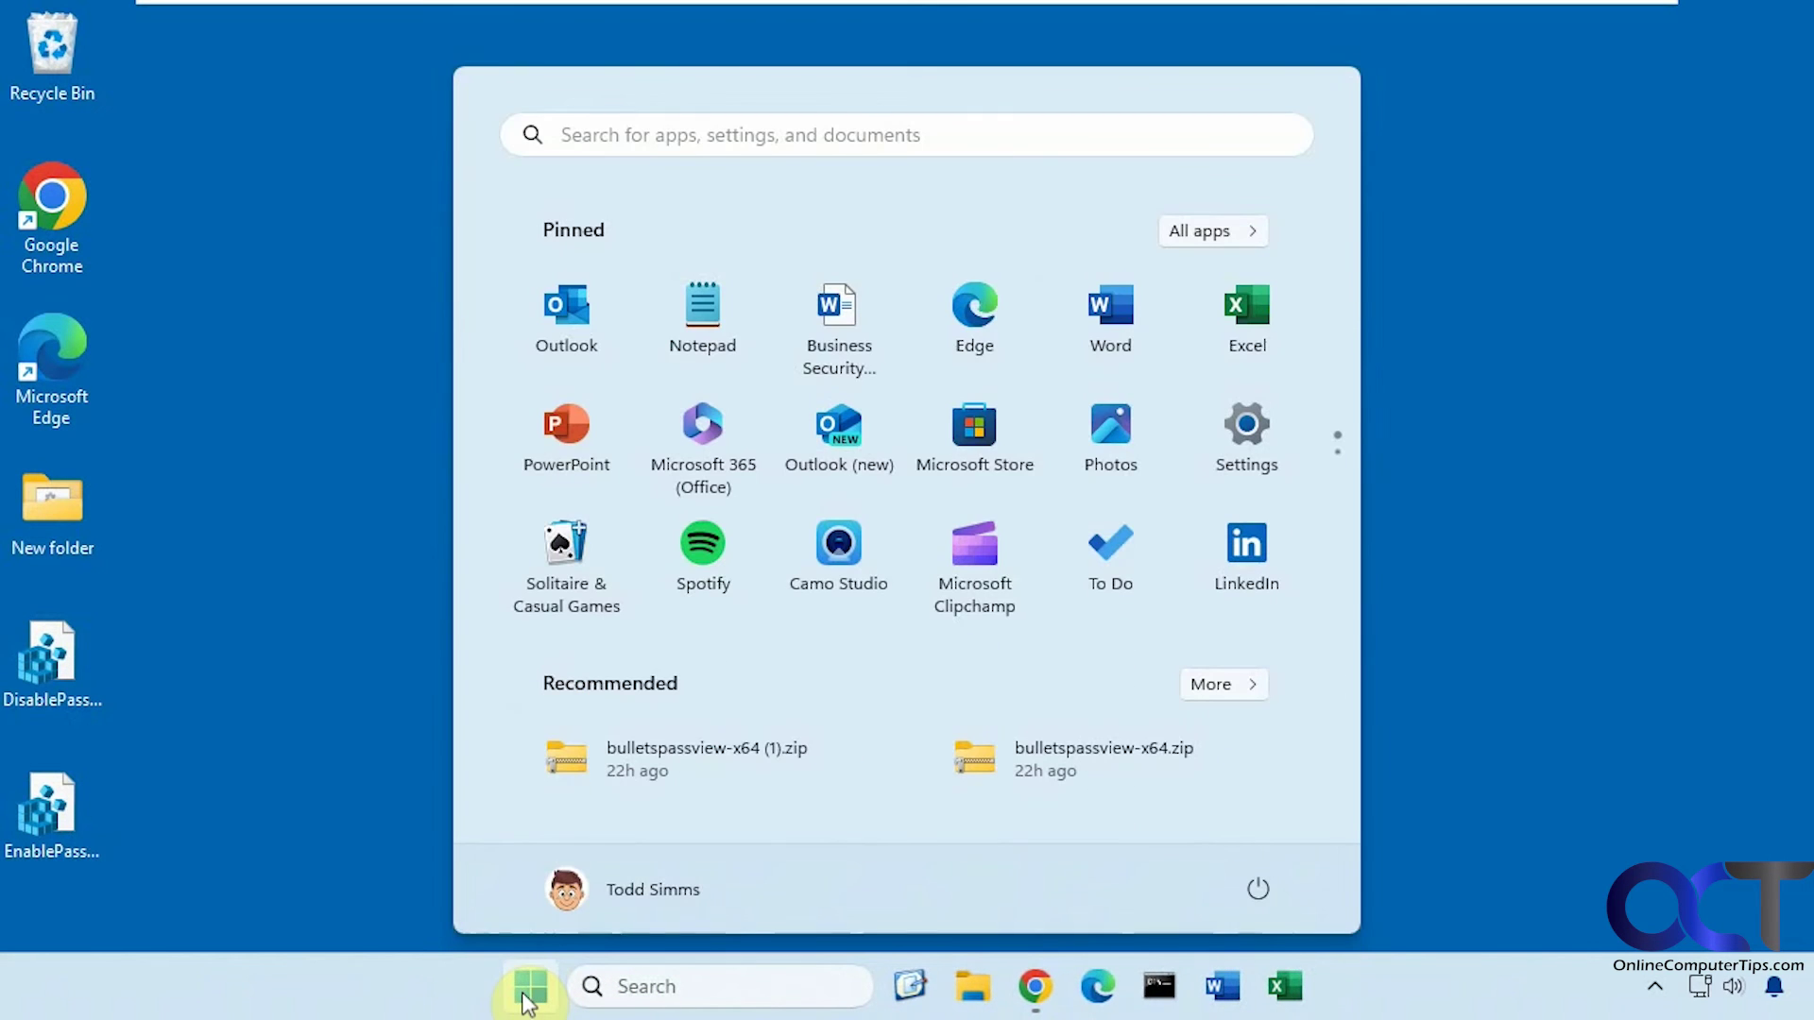
pyautogui.click(1260, 889)
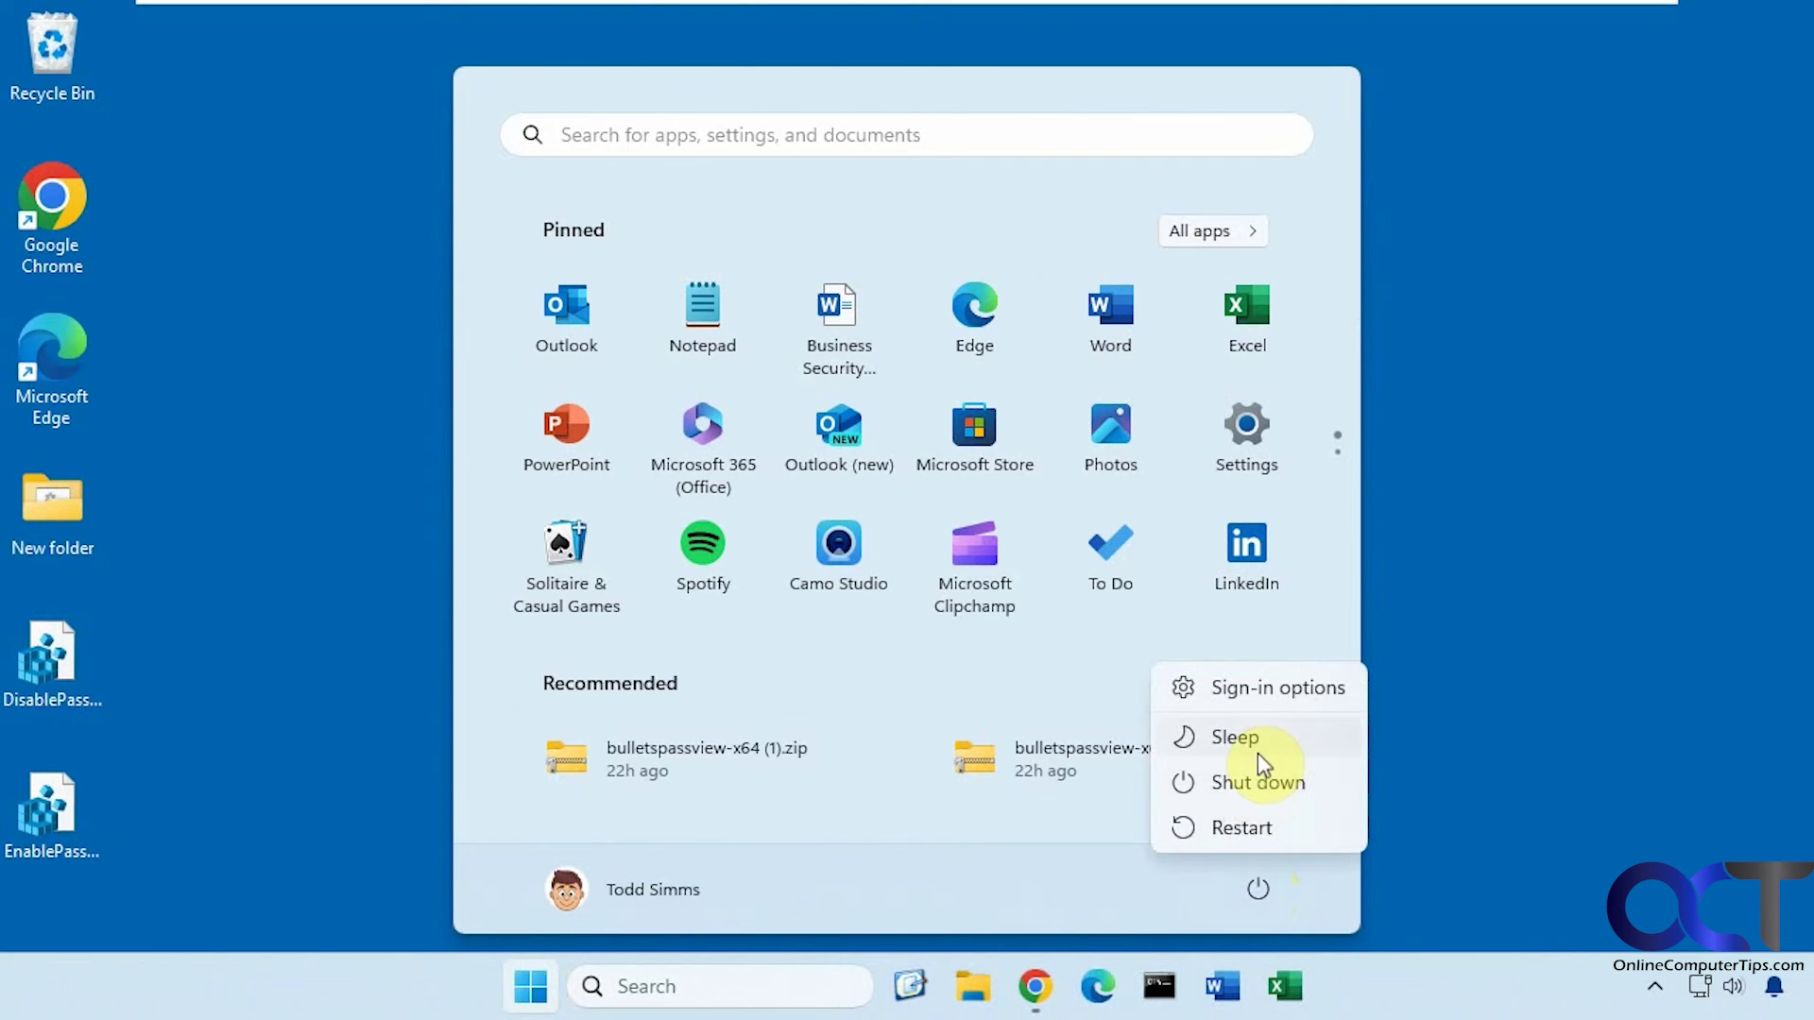
pyautogui.click(1242, 826)
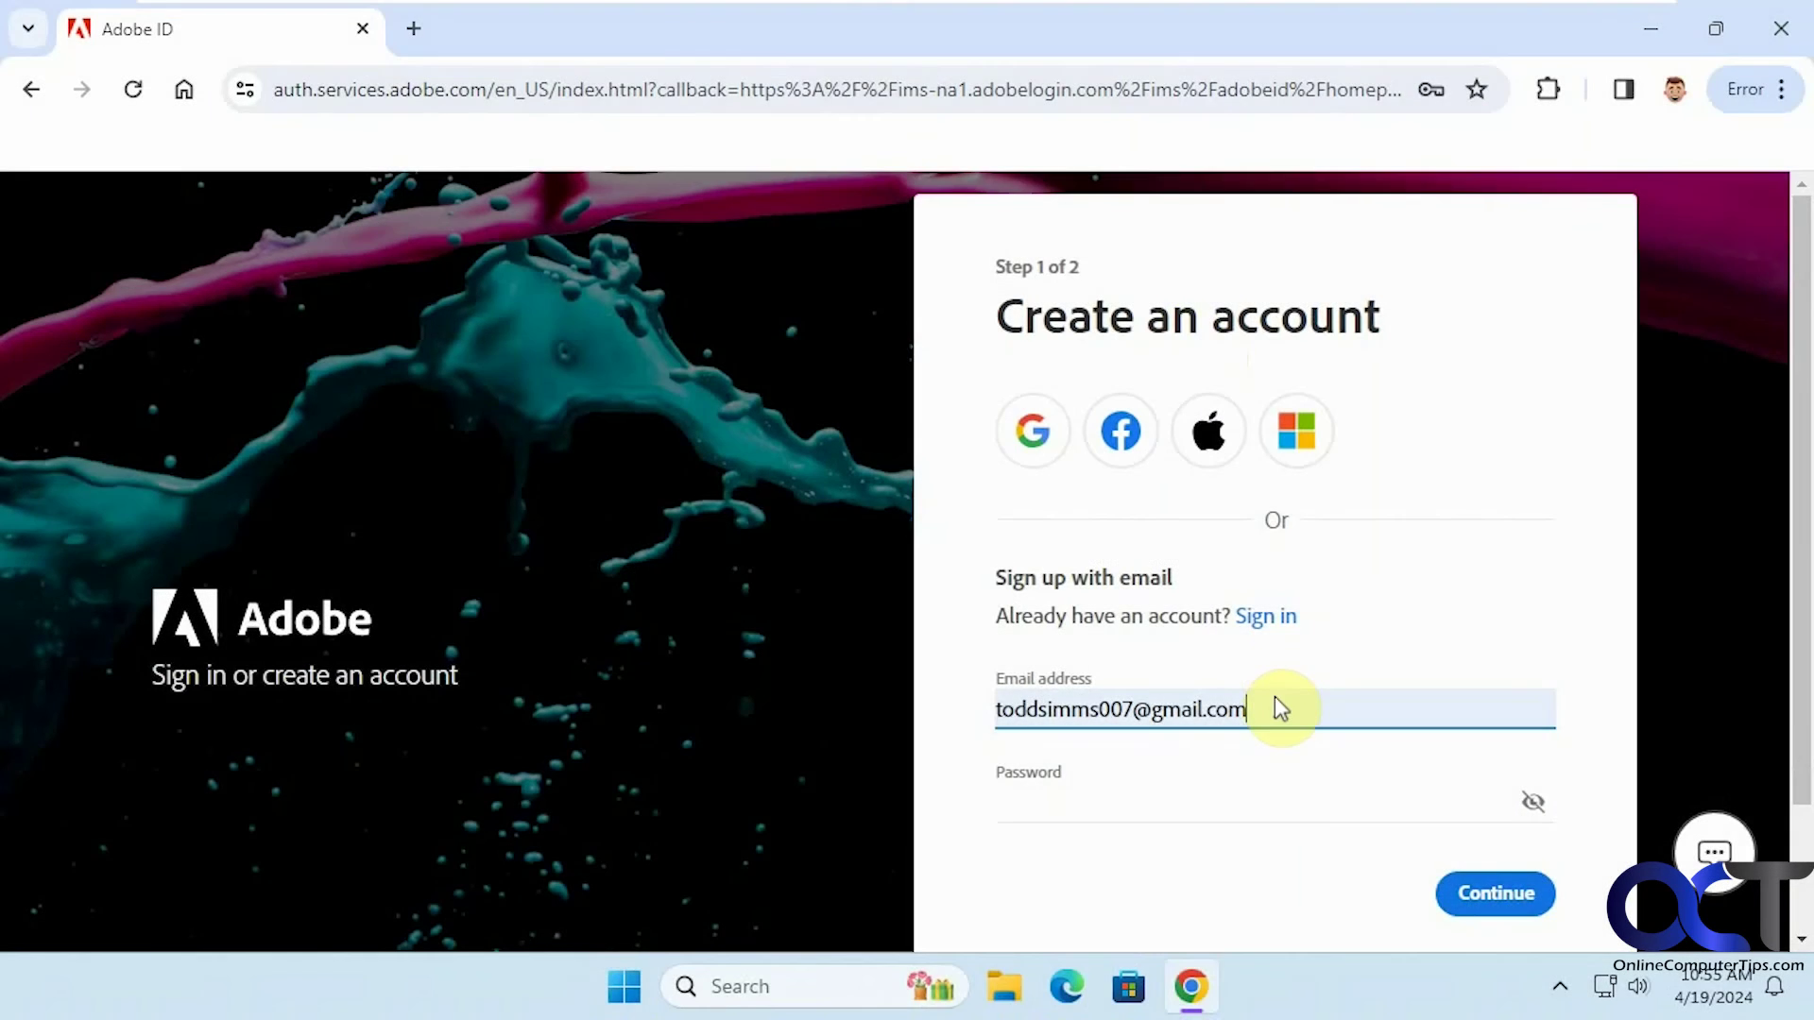
# Replace the prefilled sign-up email with a new test email address
pyautogui.moveTo(1273, 709); pyautogui.dragTo(935, 719)
pyautogui.press('Delete')
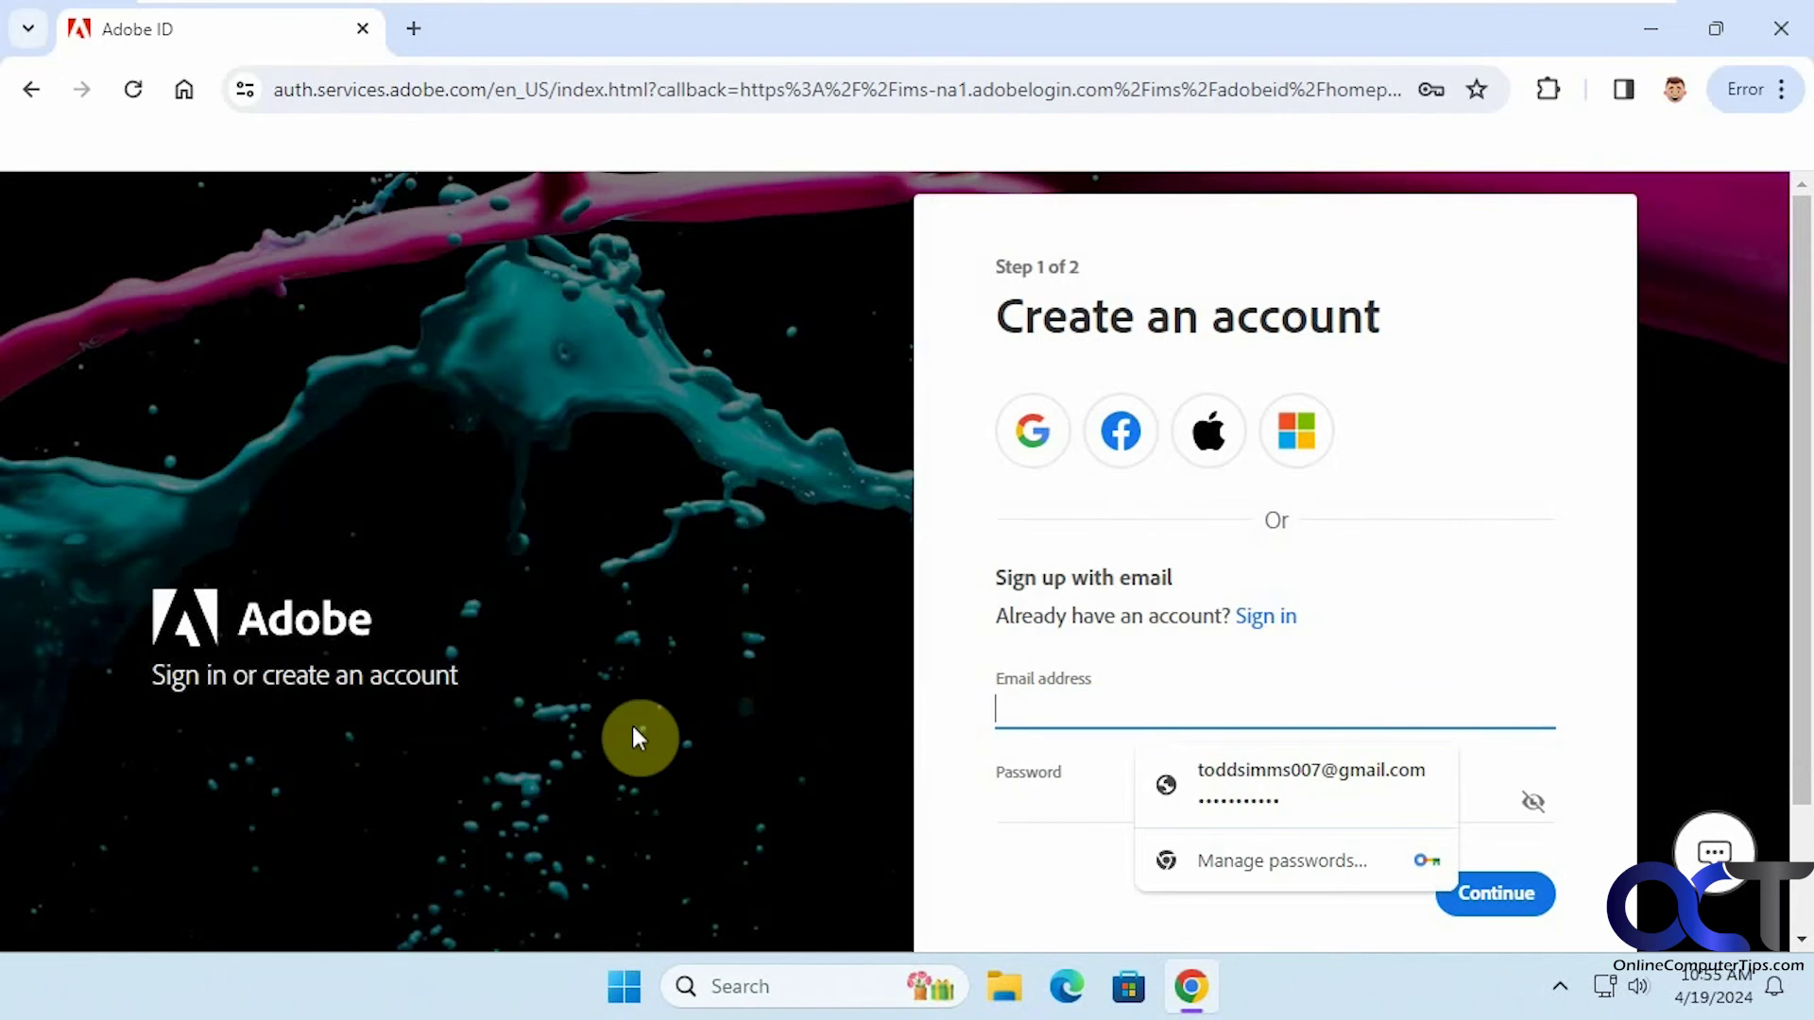
pyautogui.click(624, 988)
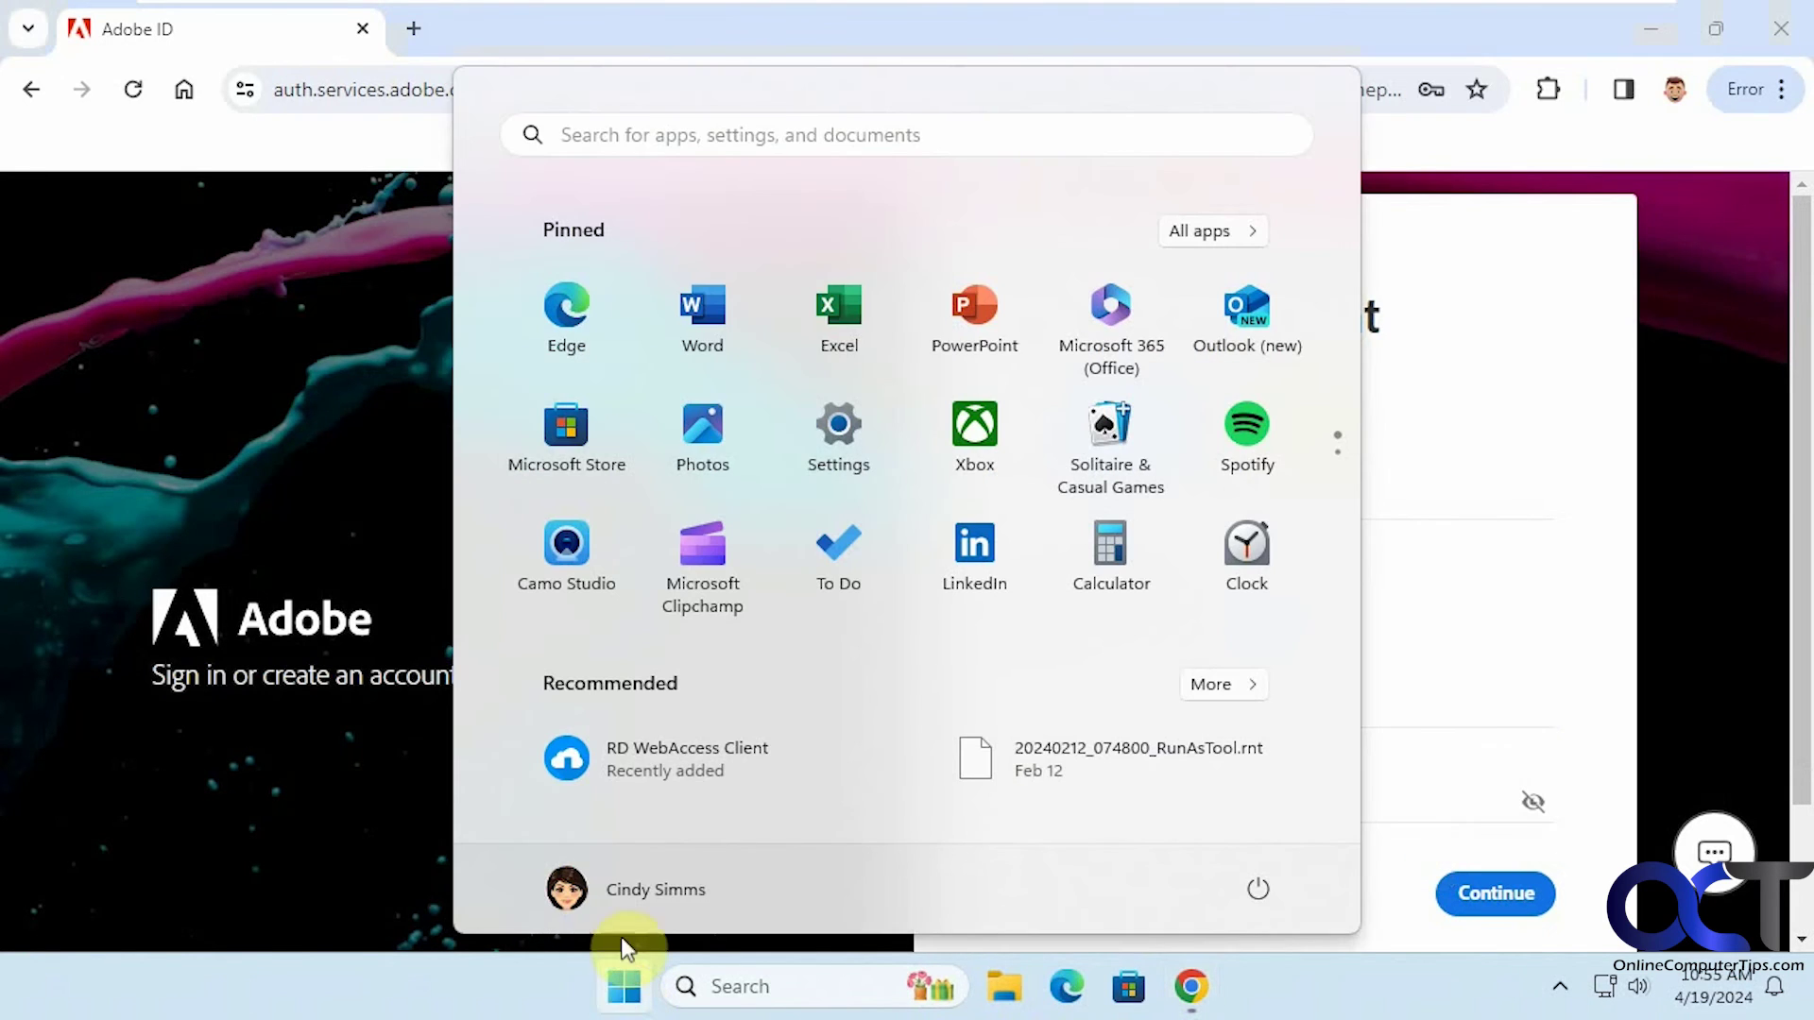
pyautogui.click(621, 986)
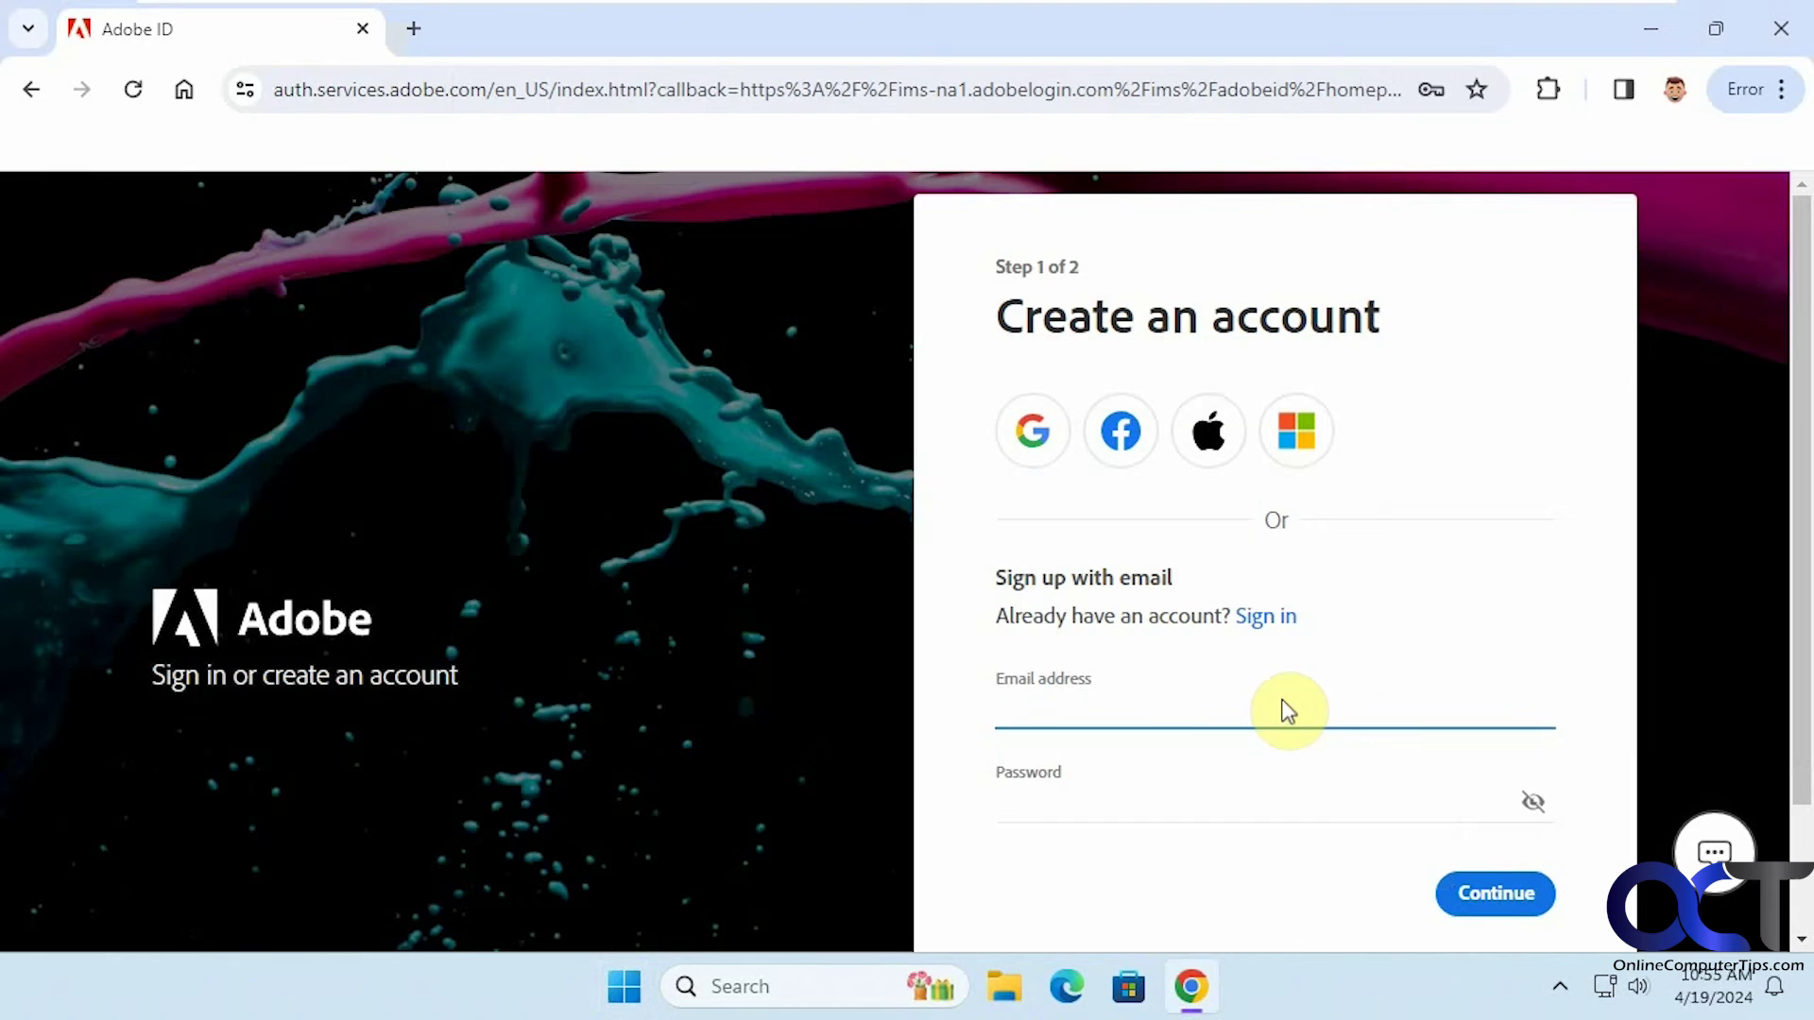
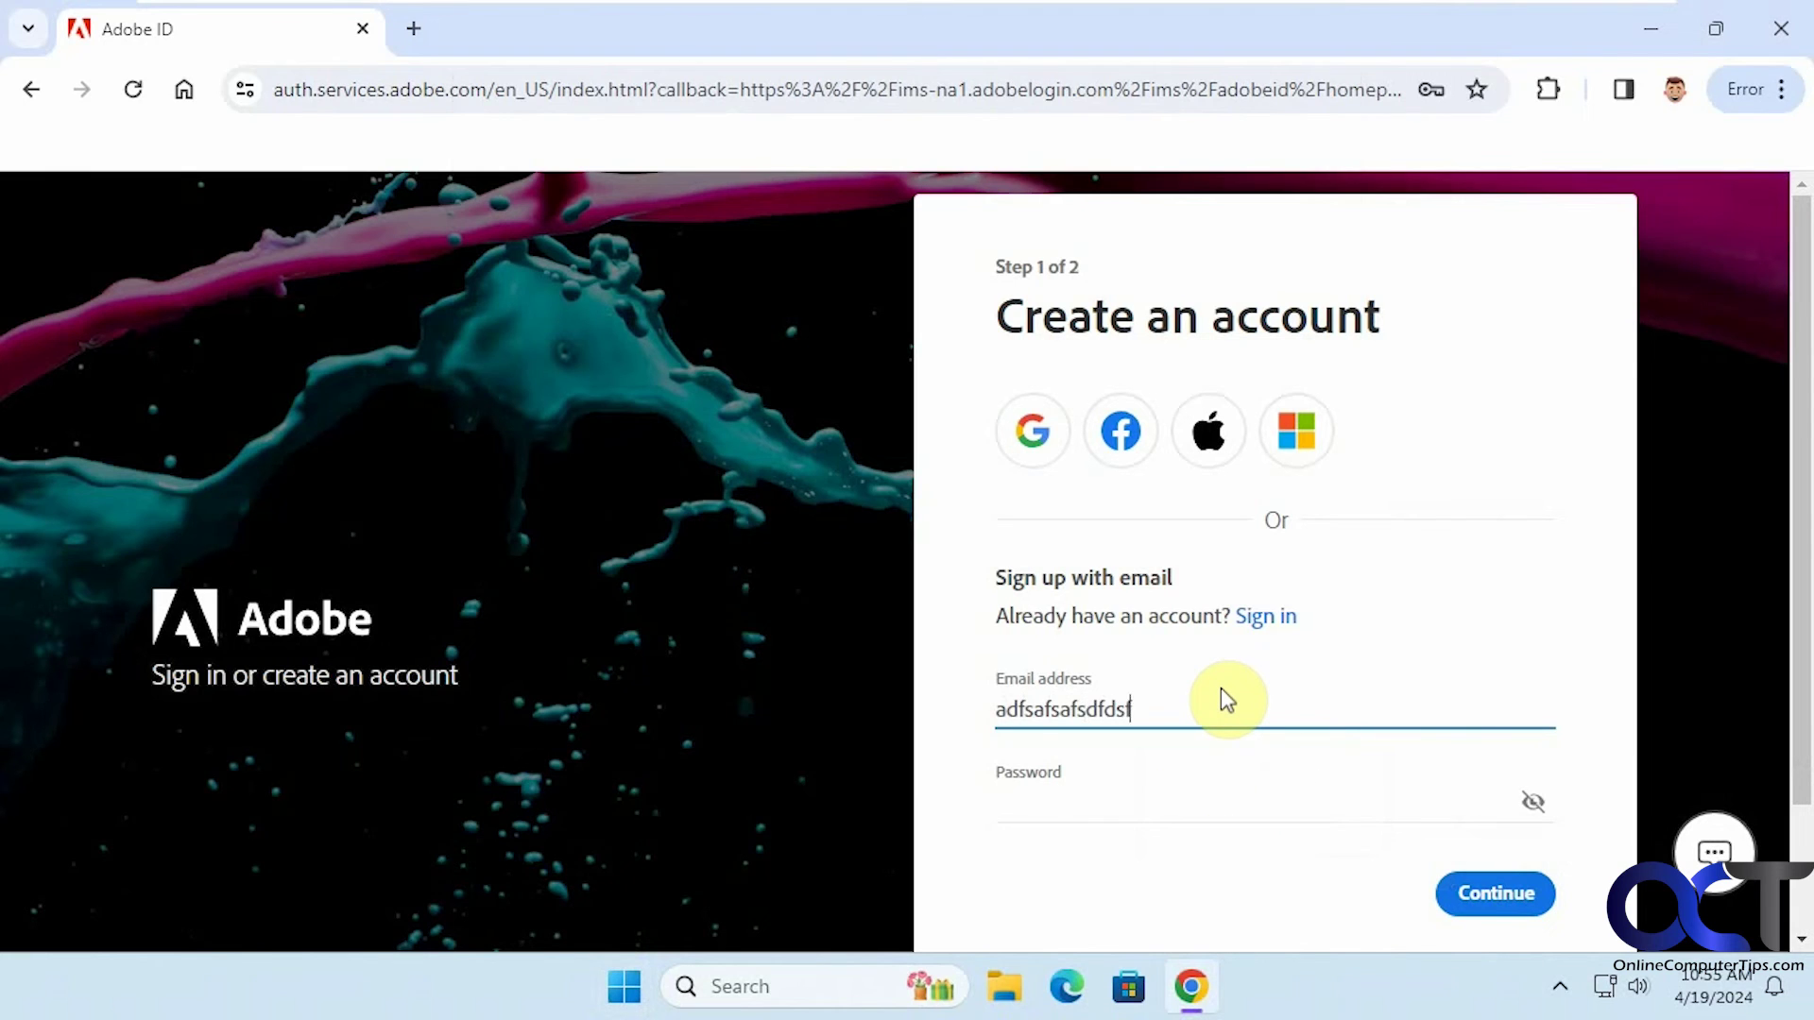
# Enter a password and continue to Step 2 of the Adobe sign-up
pyautogui.press('Tab')
pyautogui.write('********')
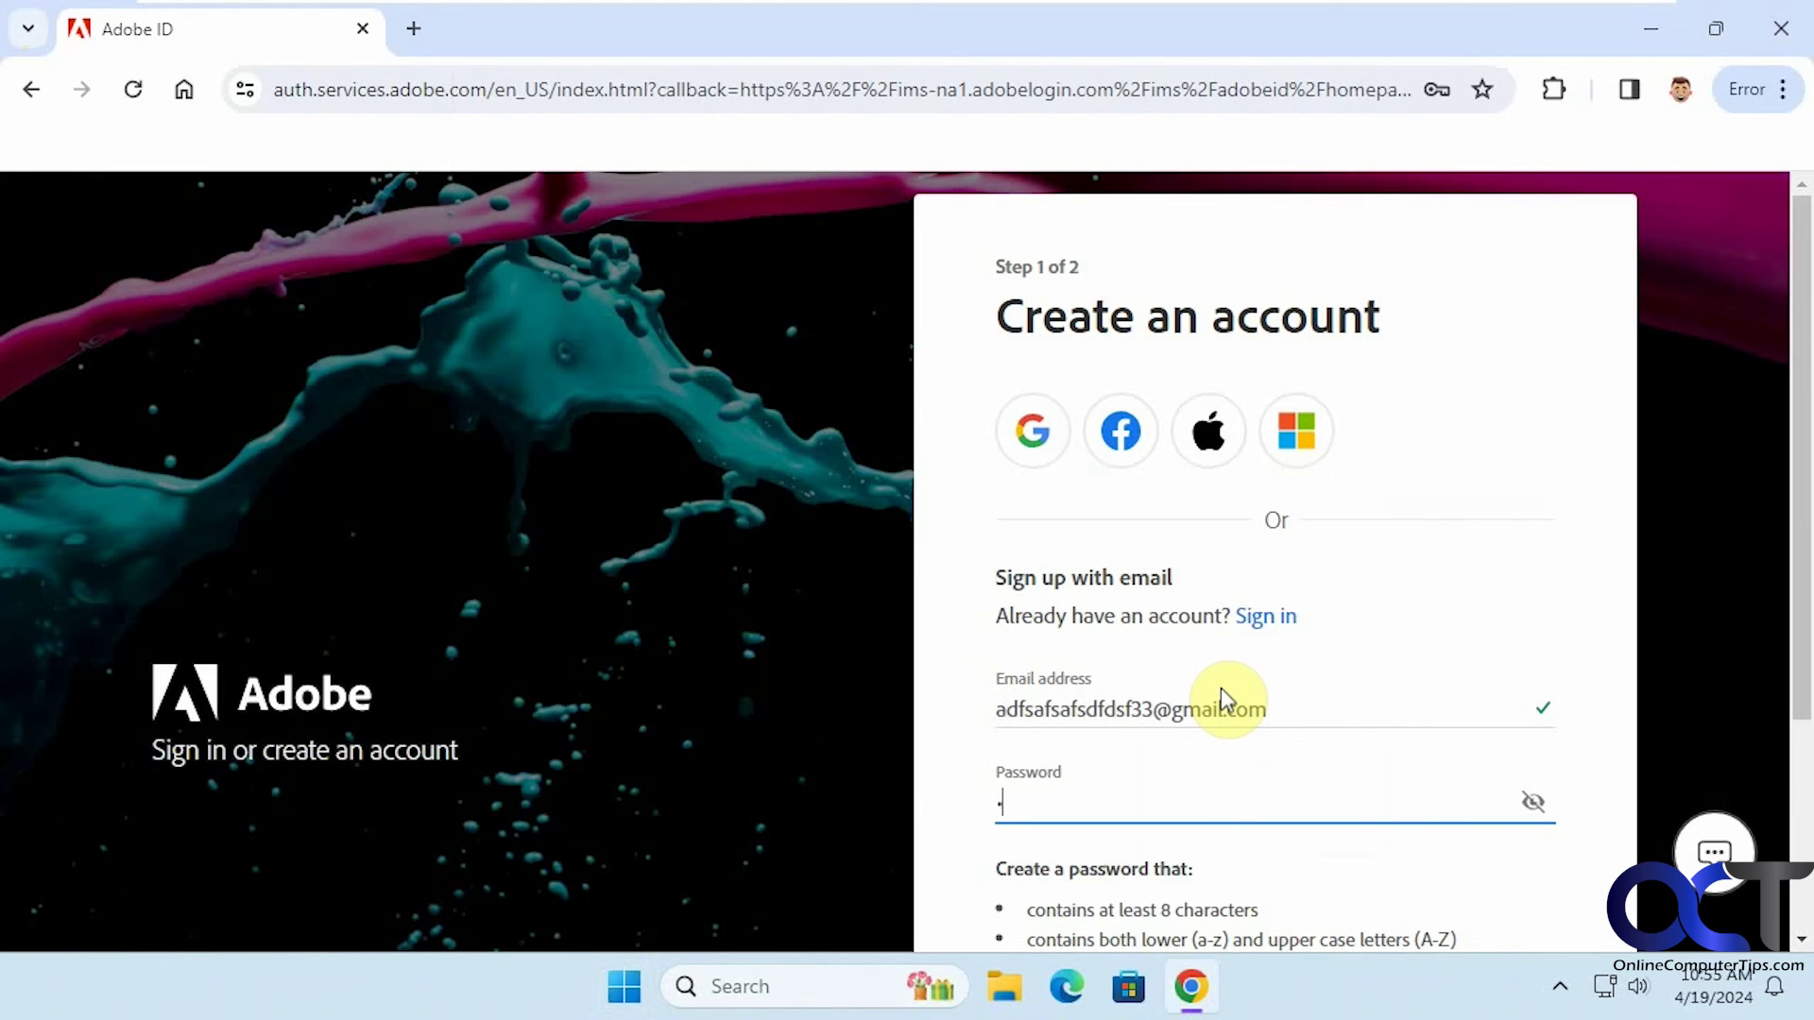
pyautogui.write('*')
pyautogui.scroll(-3, 1228, 694)
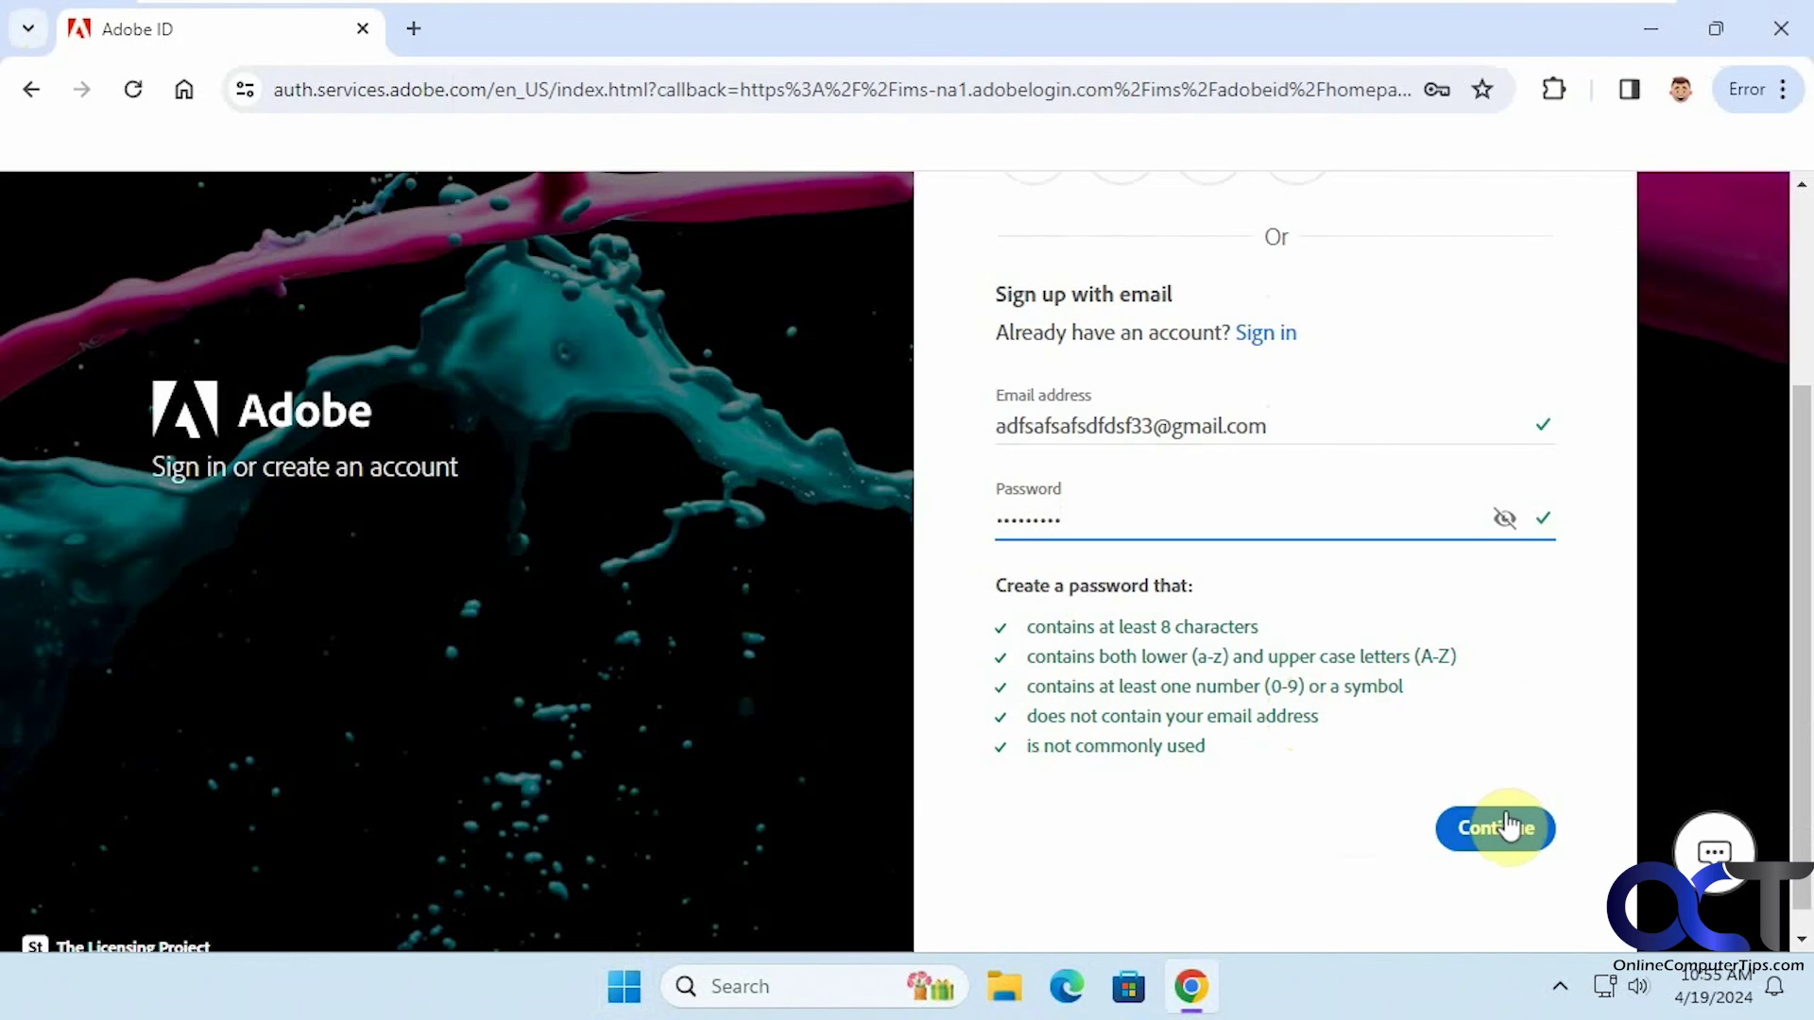
pyautogui.click(1500, 824)
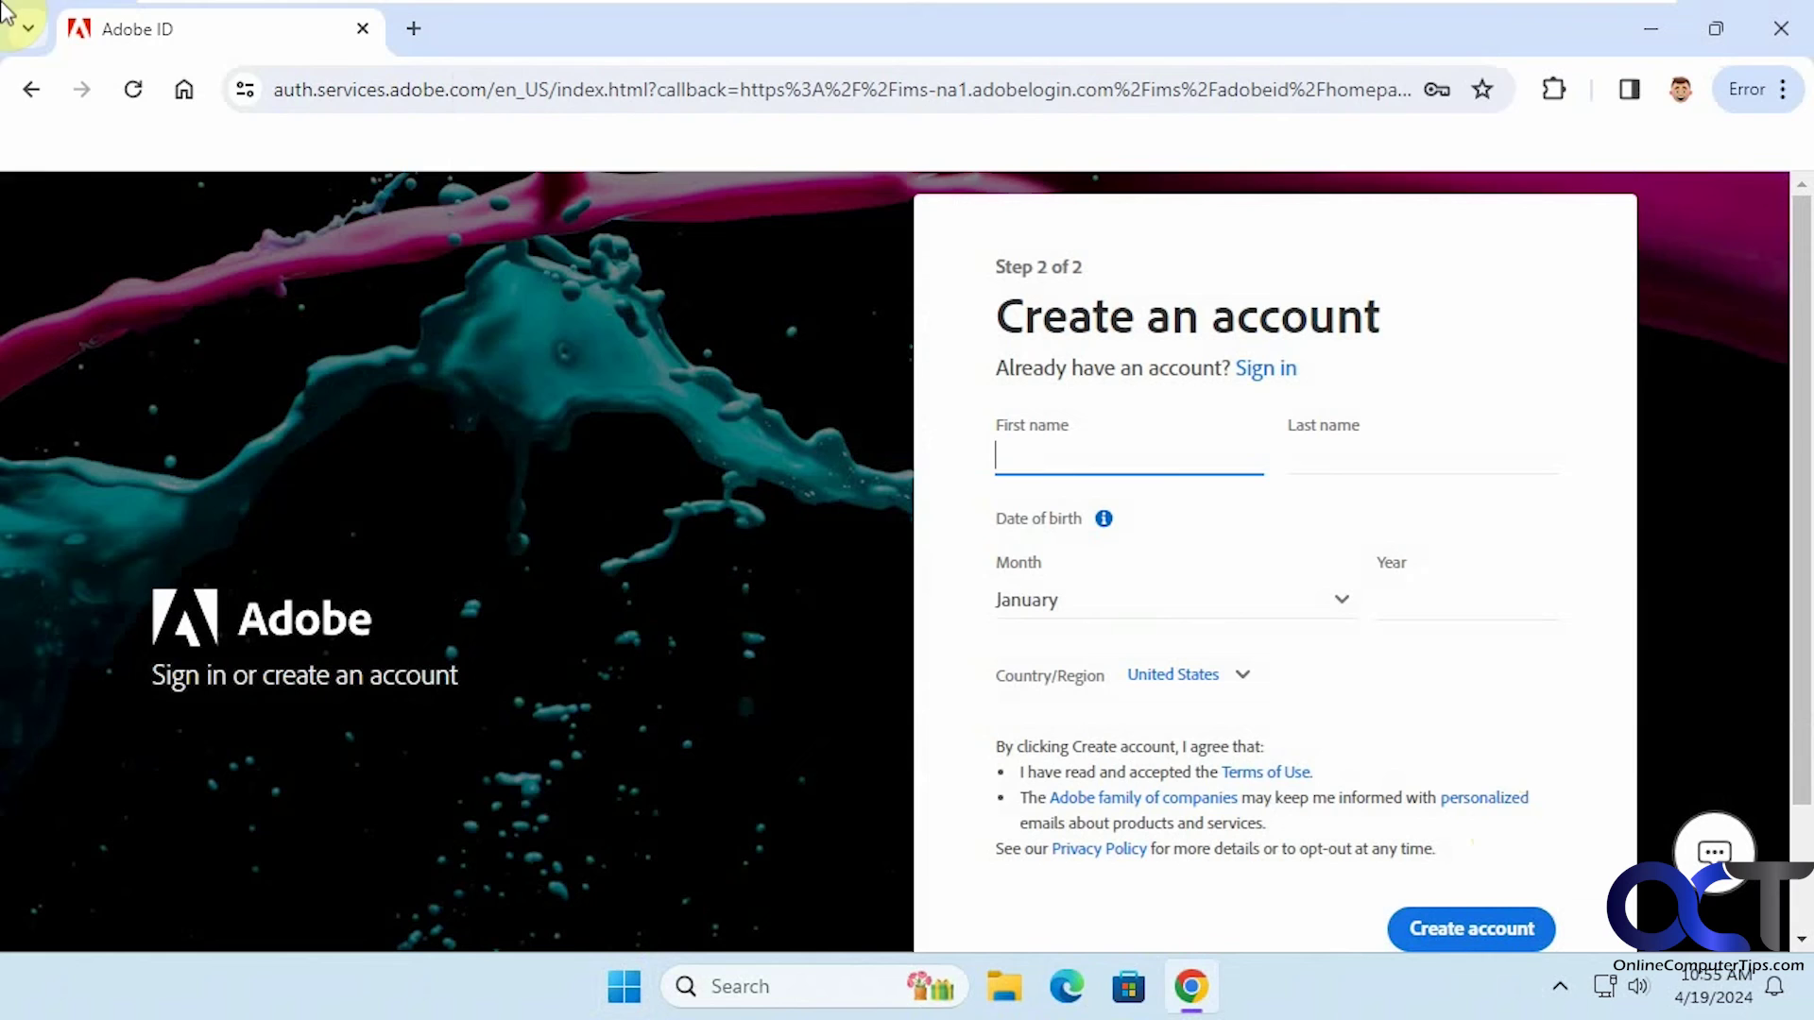
# Open the Google Password Manager settings and confirm 'Offer to save passwords' is off and administrator-managed
pyautogui.click(1782, 90)
pyautogui.moveTo(1578, 427)
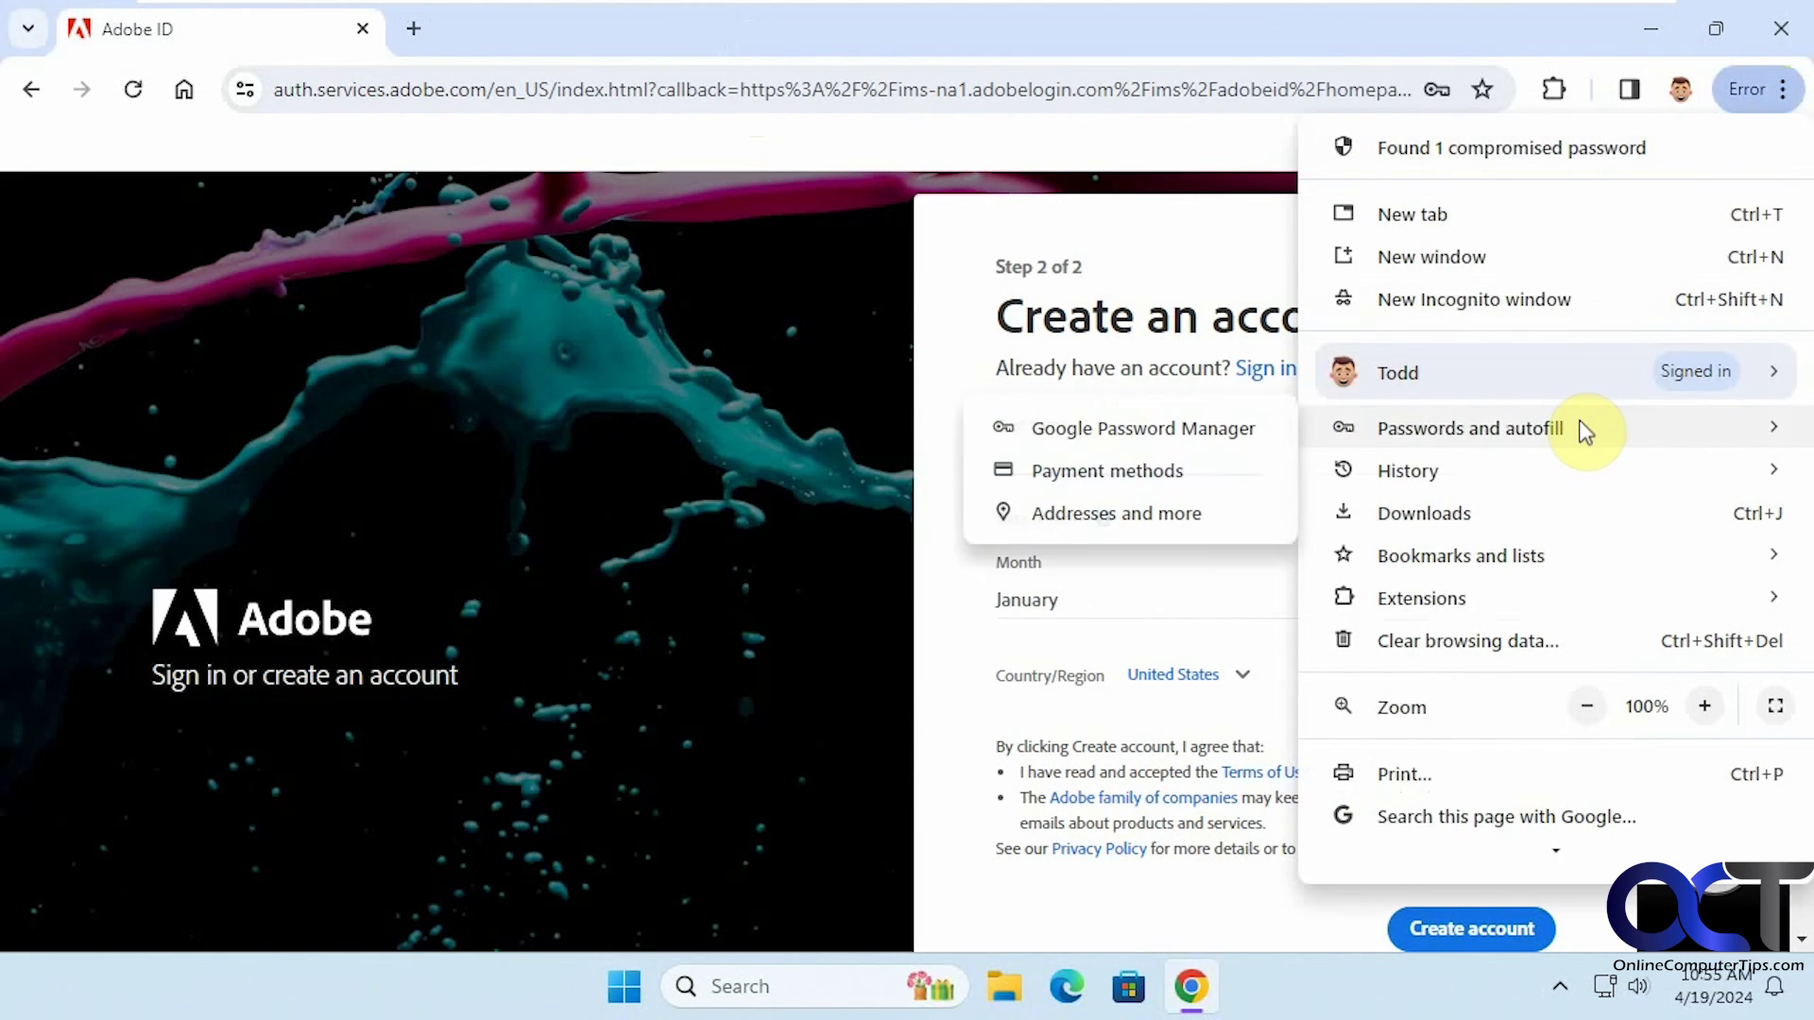
pyautogui.click(1181, 427)
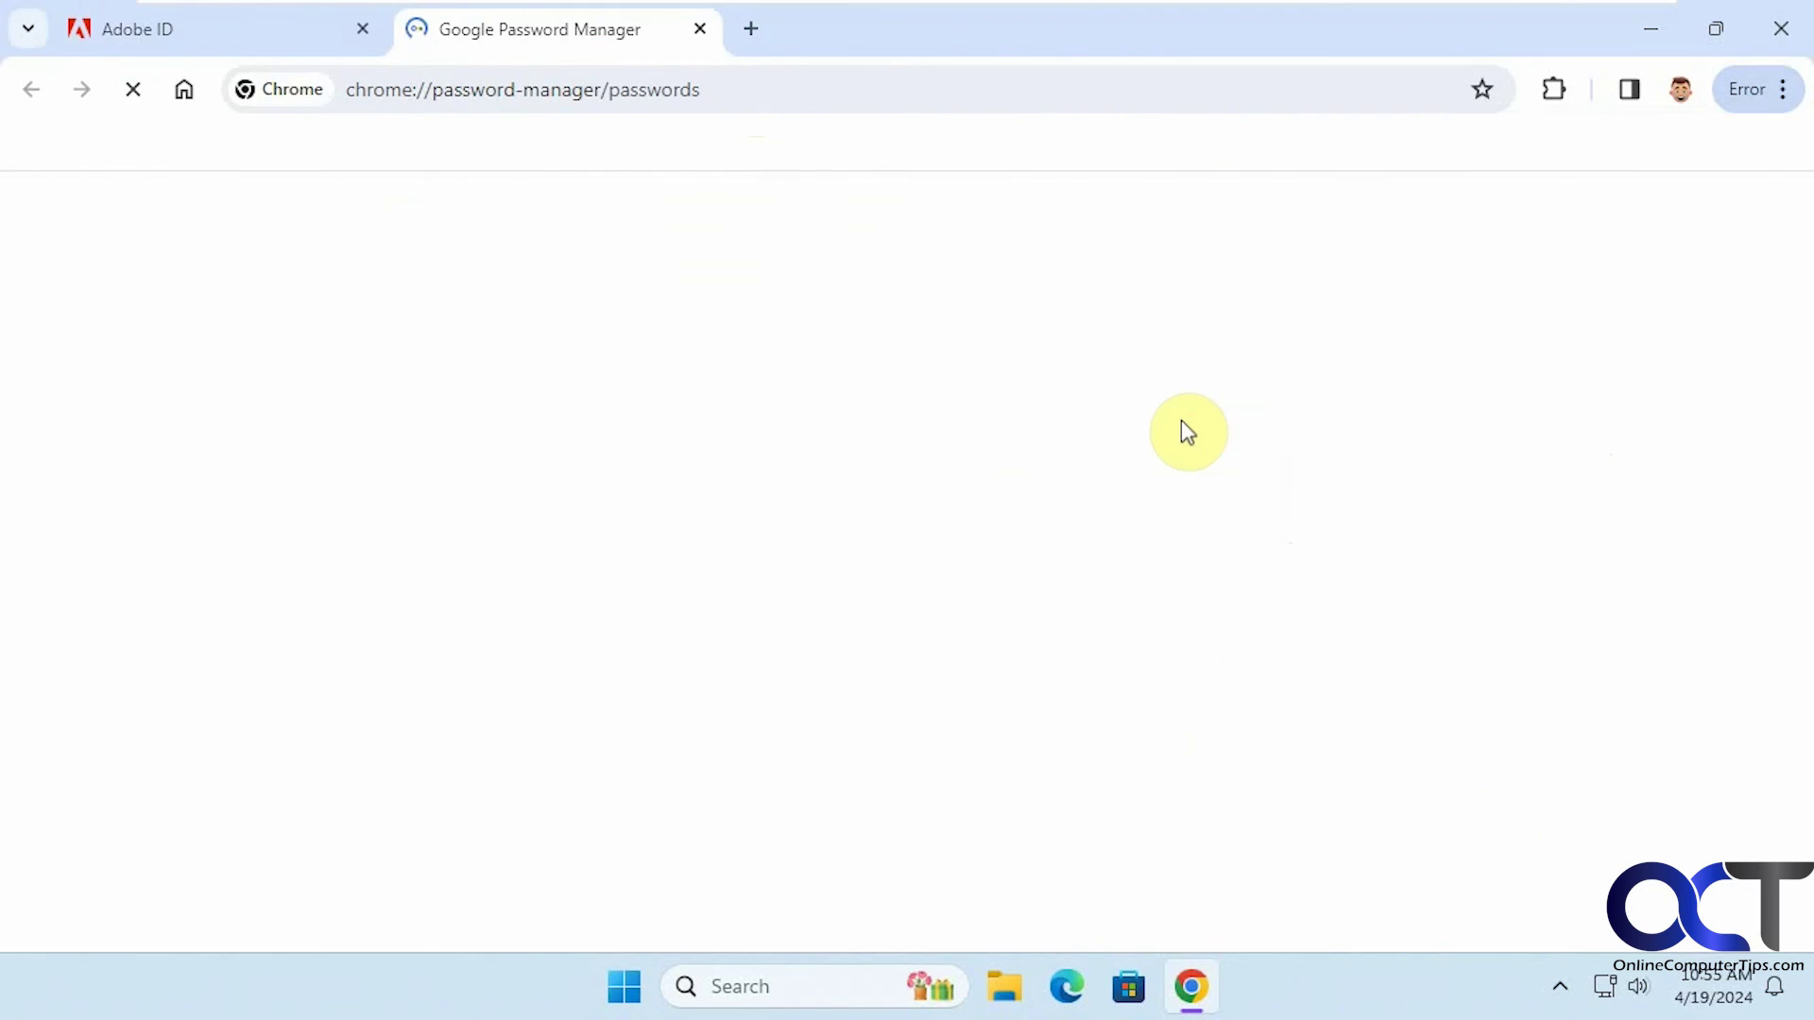
pyautogui.click(186, 401)
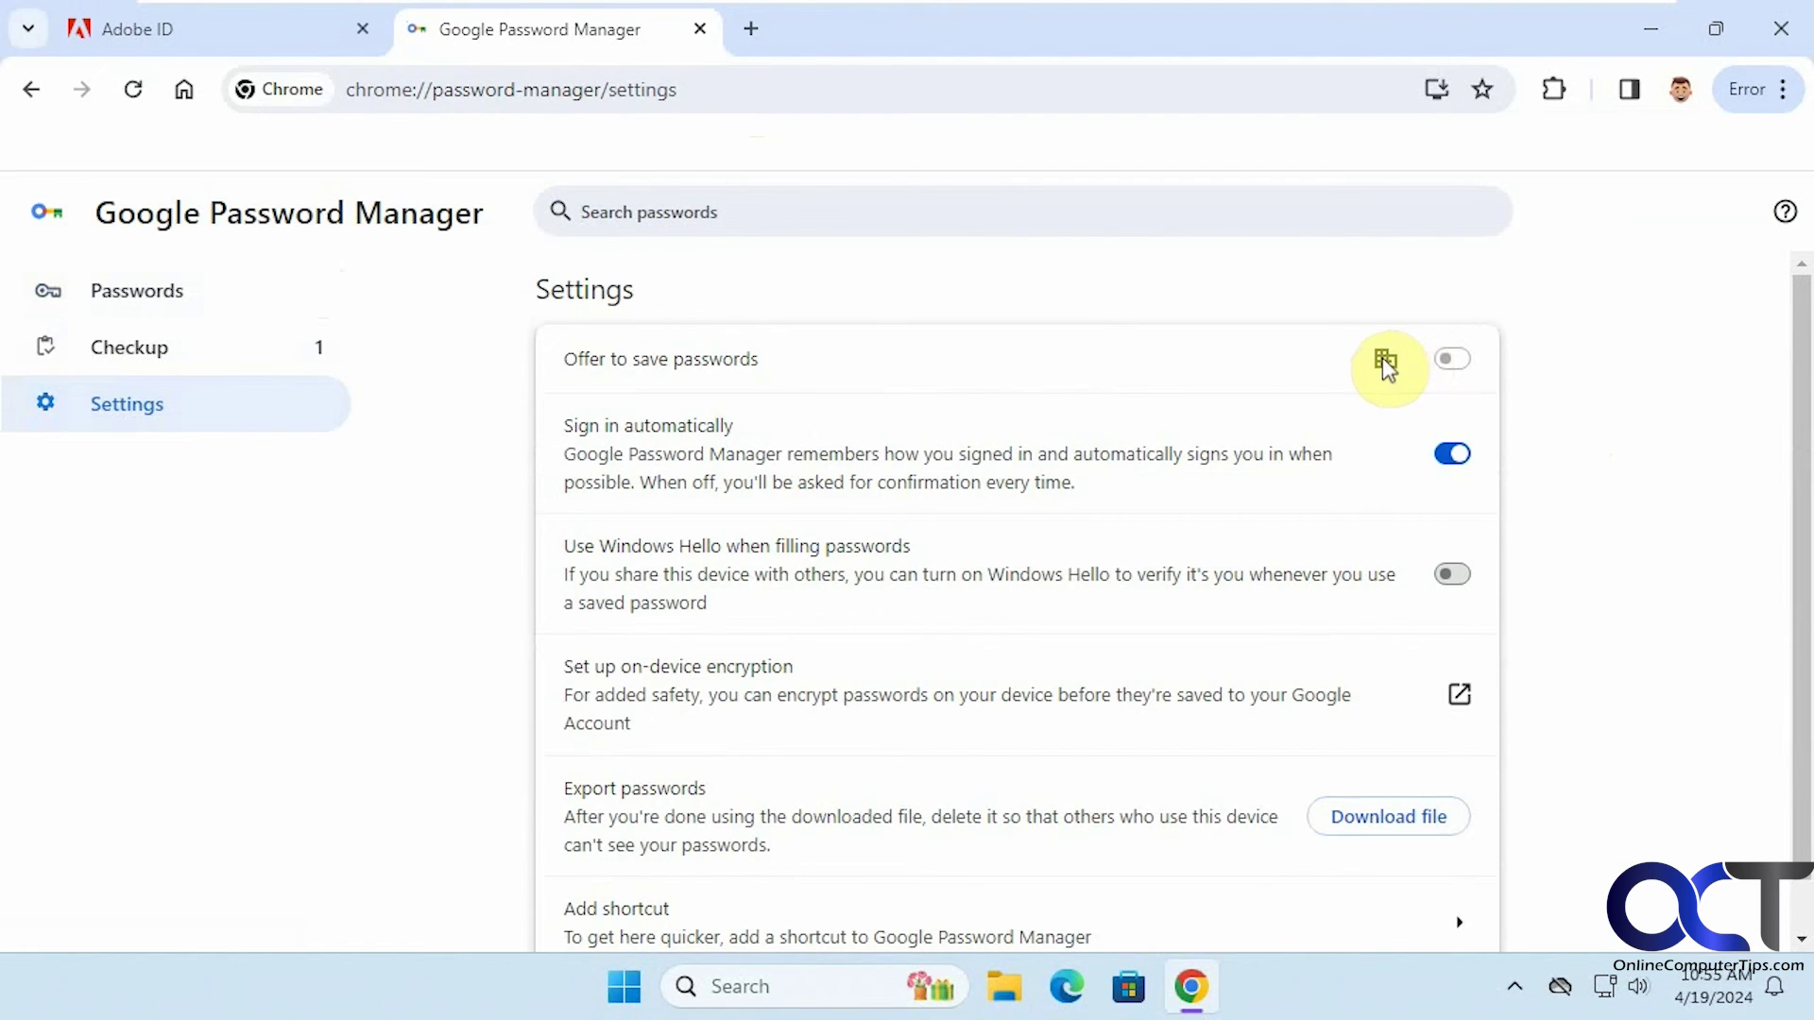
pyautogui.moveTo(1383, 361)
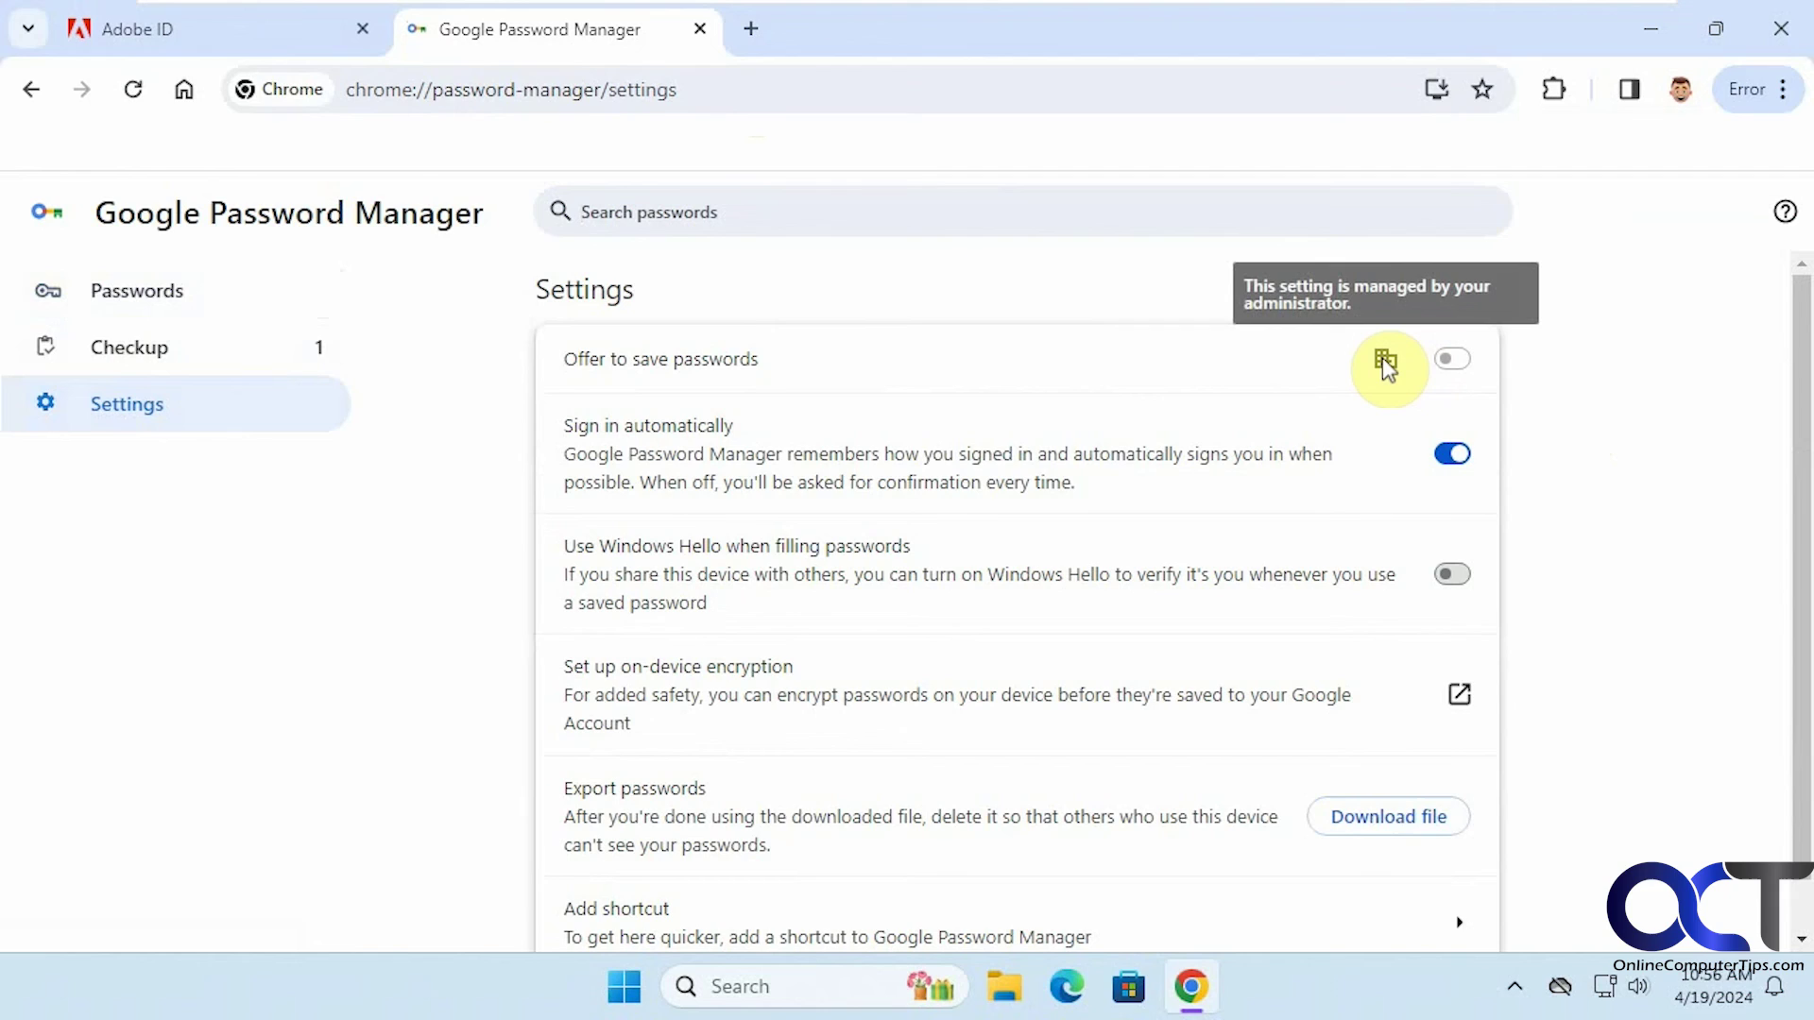